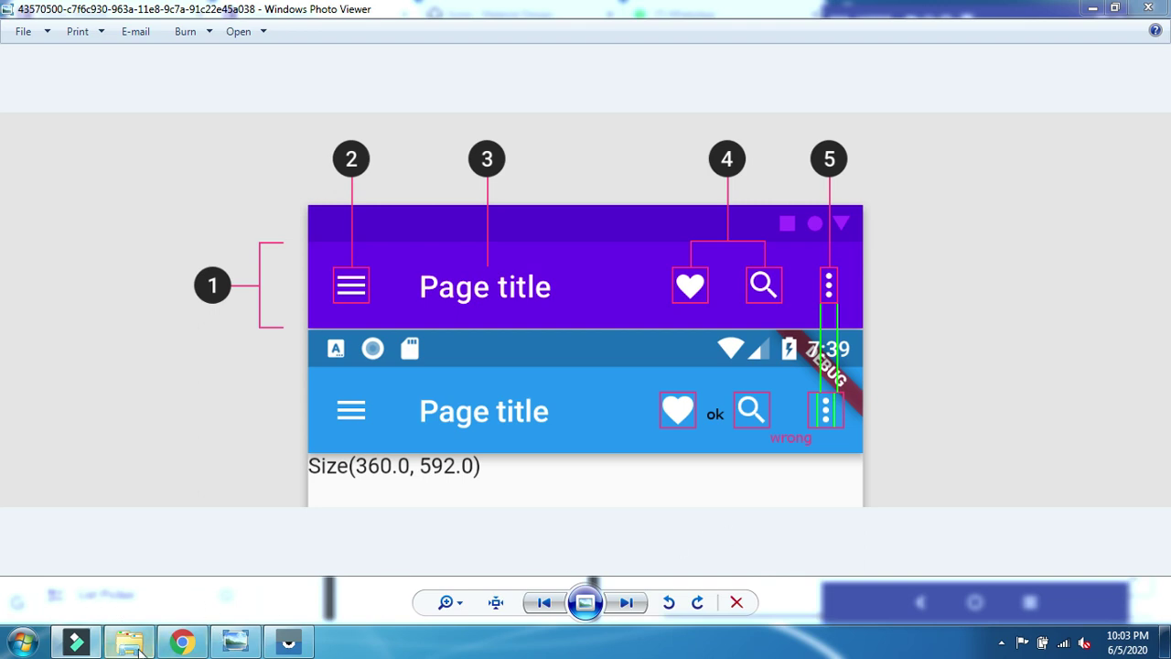
Switch to Kodular Creator in the browser and view the Action_Bar project's Screen1 on the mirrored phone.
click(182, 642)
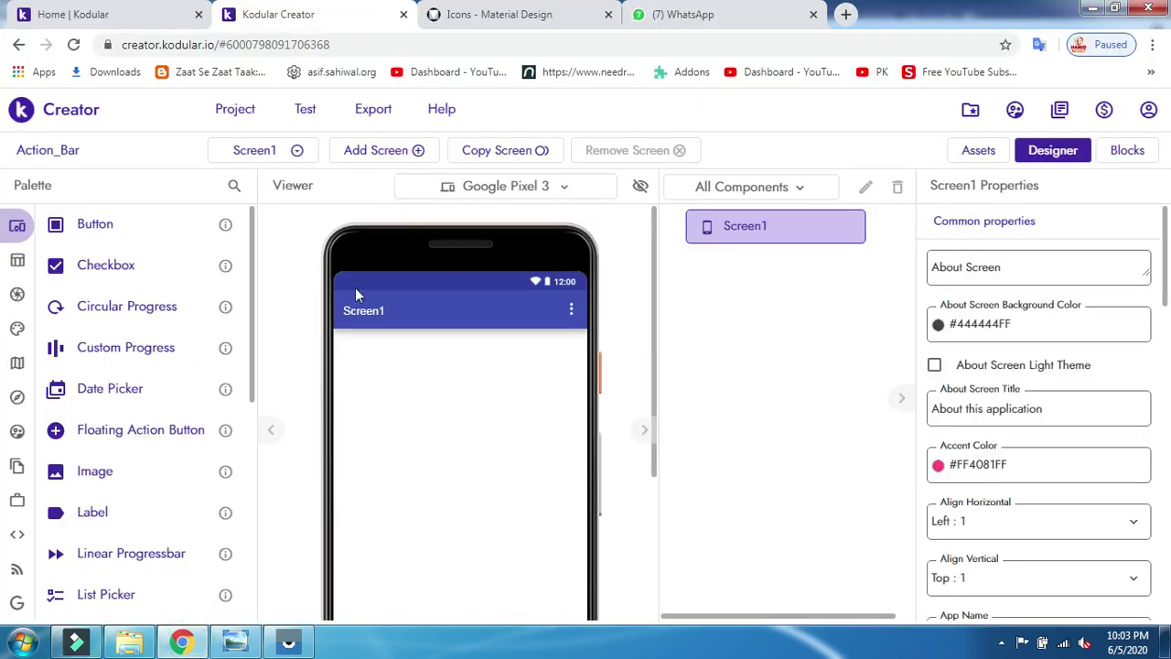
click(60, 150)
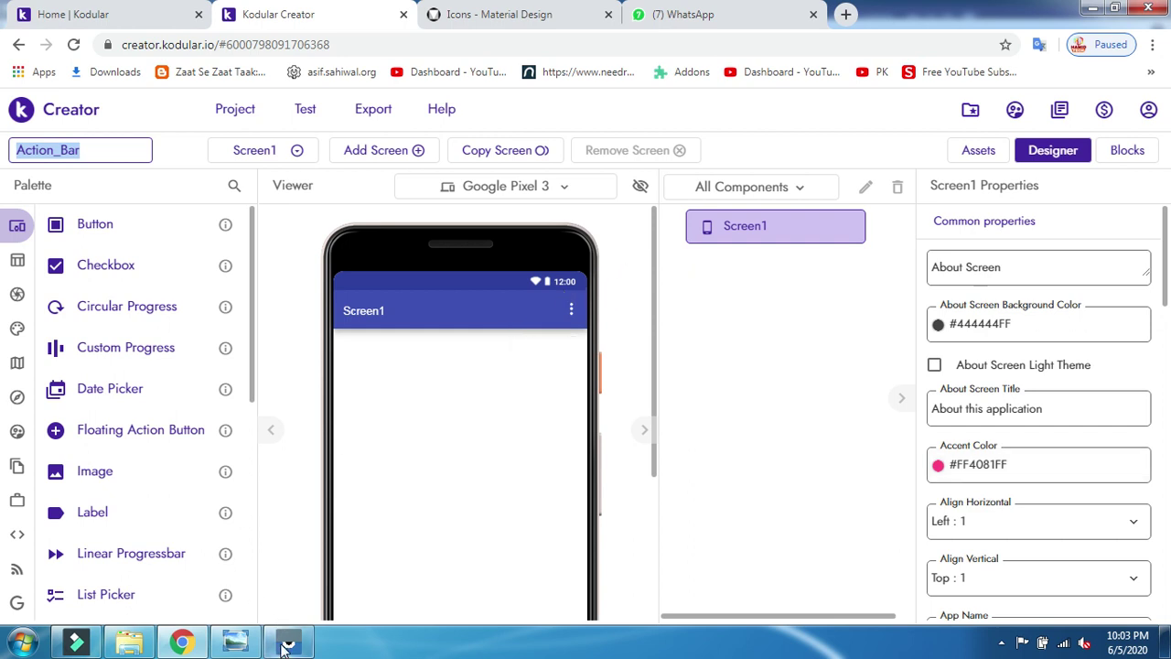
click(286, 643)
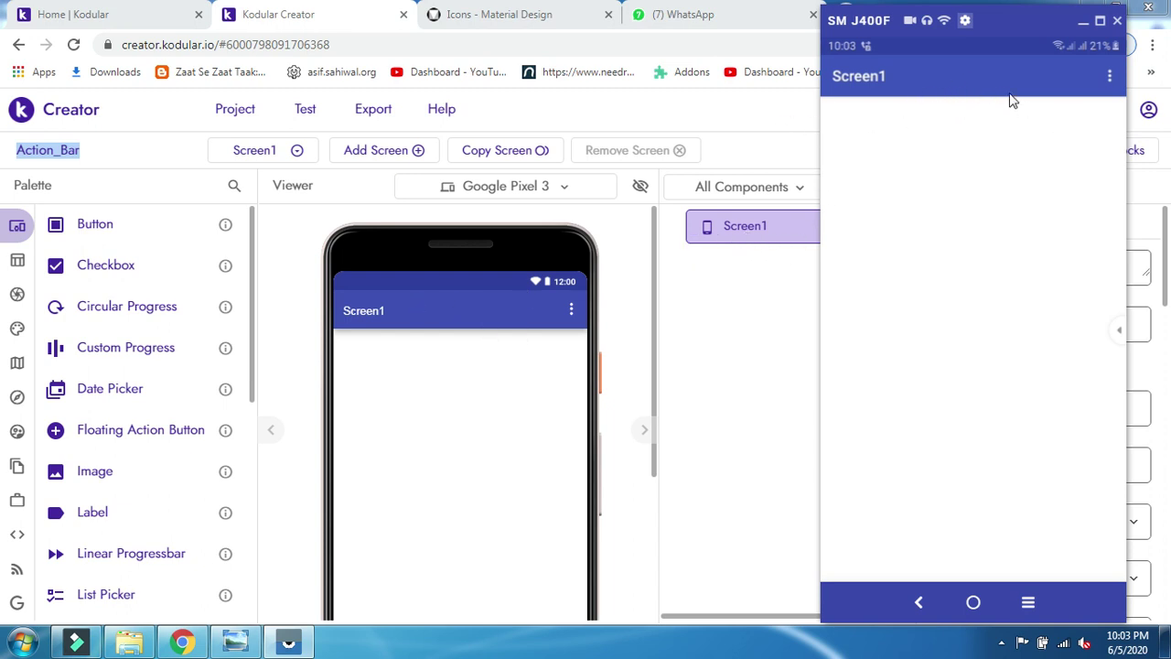
Turn off Title Visible for Screen1 and check the screen on the mirrored phone.
click(737, 236)
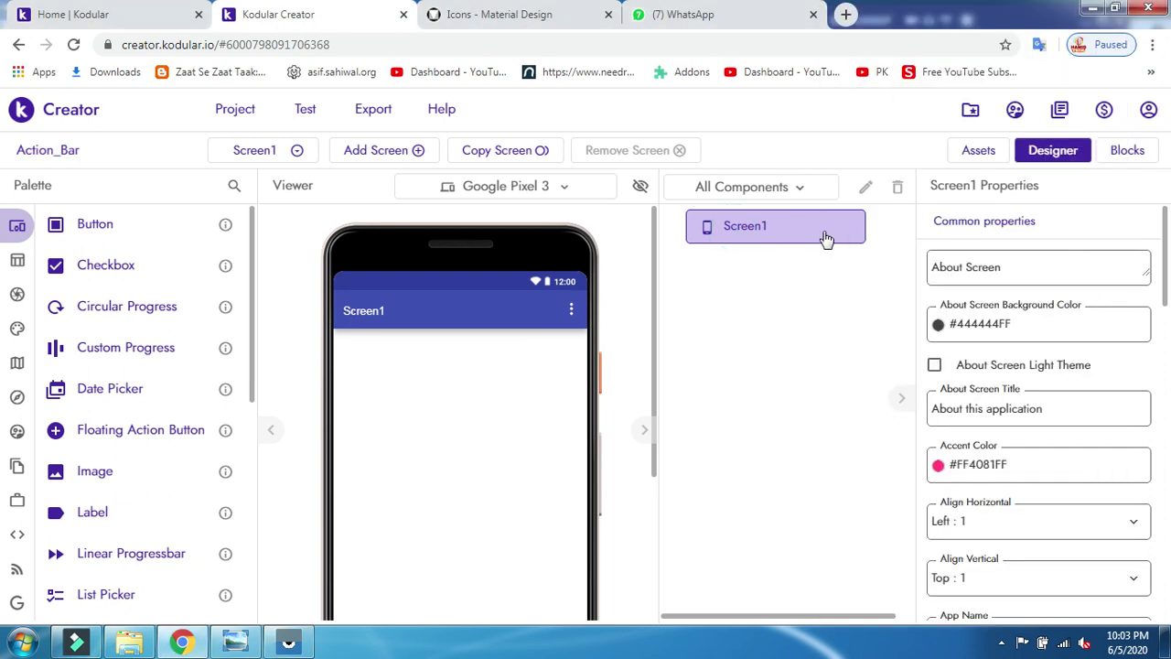
scroll(1038, 393, down, 4)
scroll(1142, 367, down, 10)
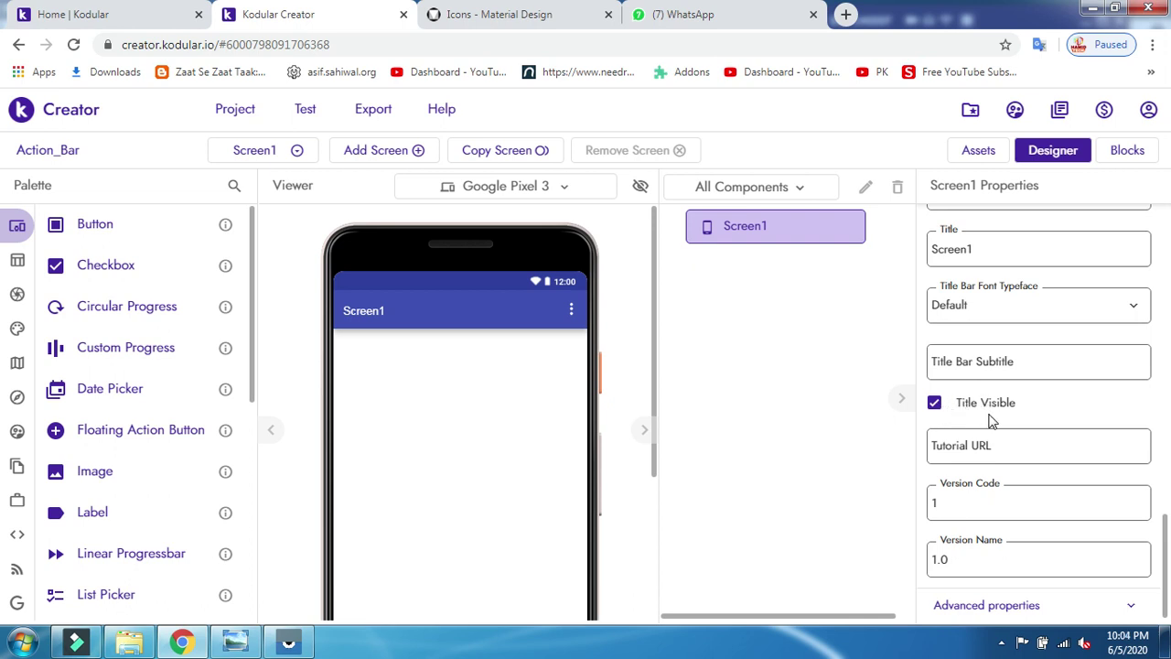
click(1054, 416)
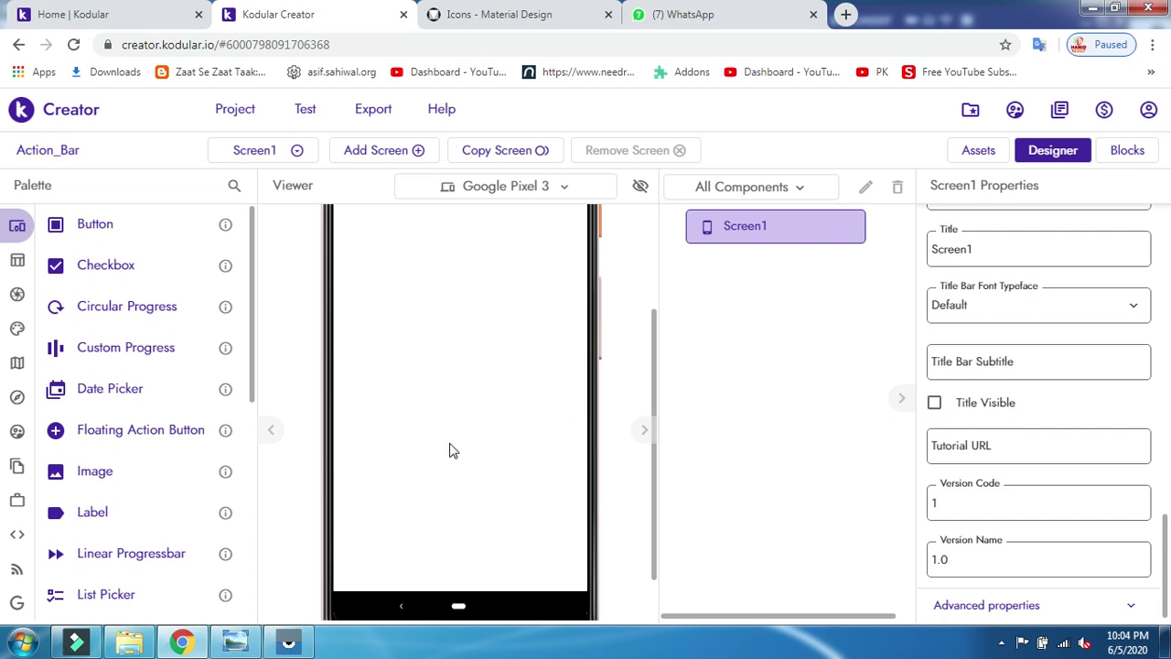
click(300, 640)
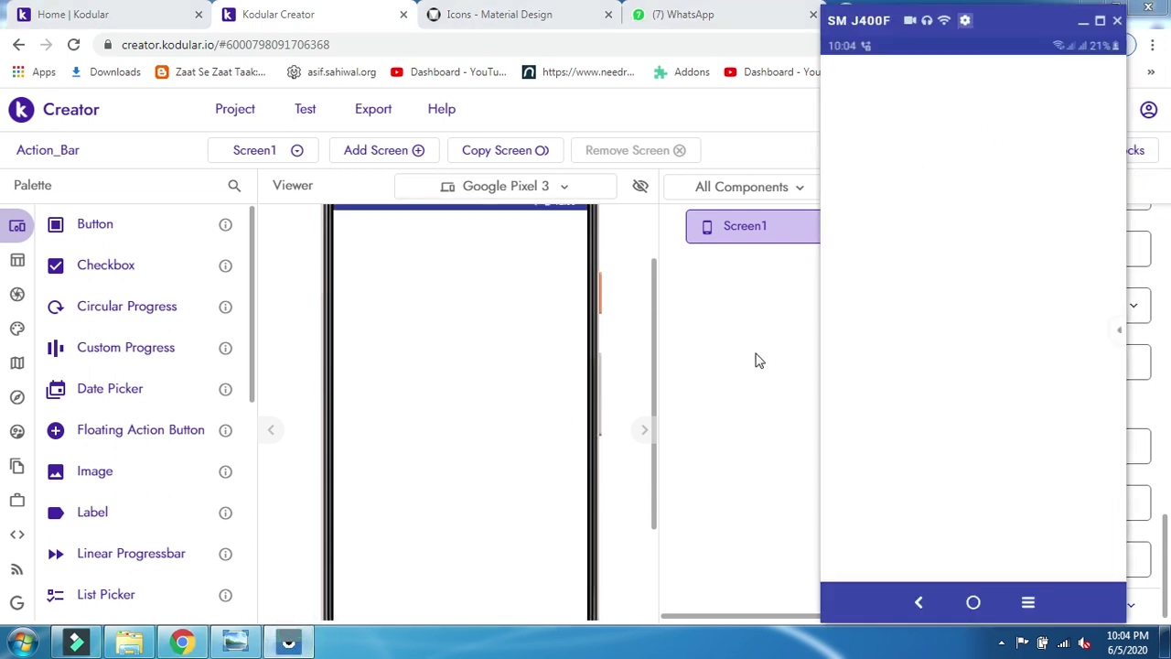
click(631, 309)
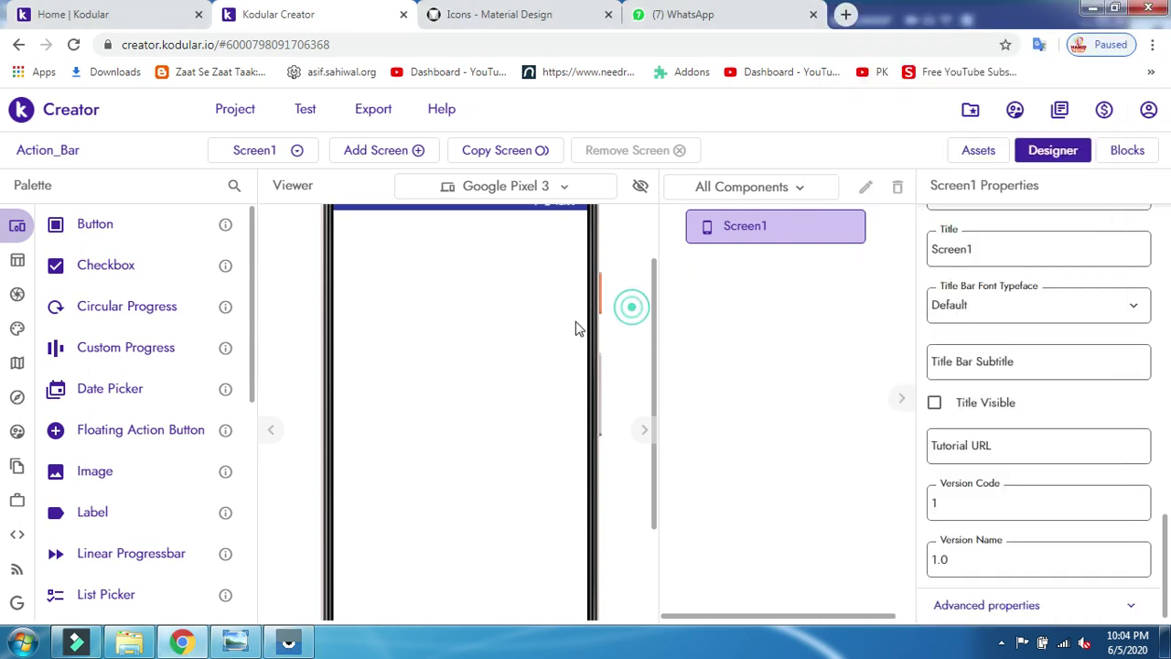
Add a Horizontal Arrangement from the general layout components to the top of Screen1.
mouse_move(42, 275)
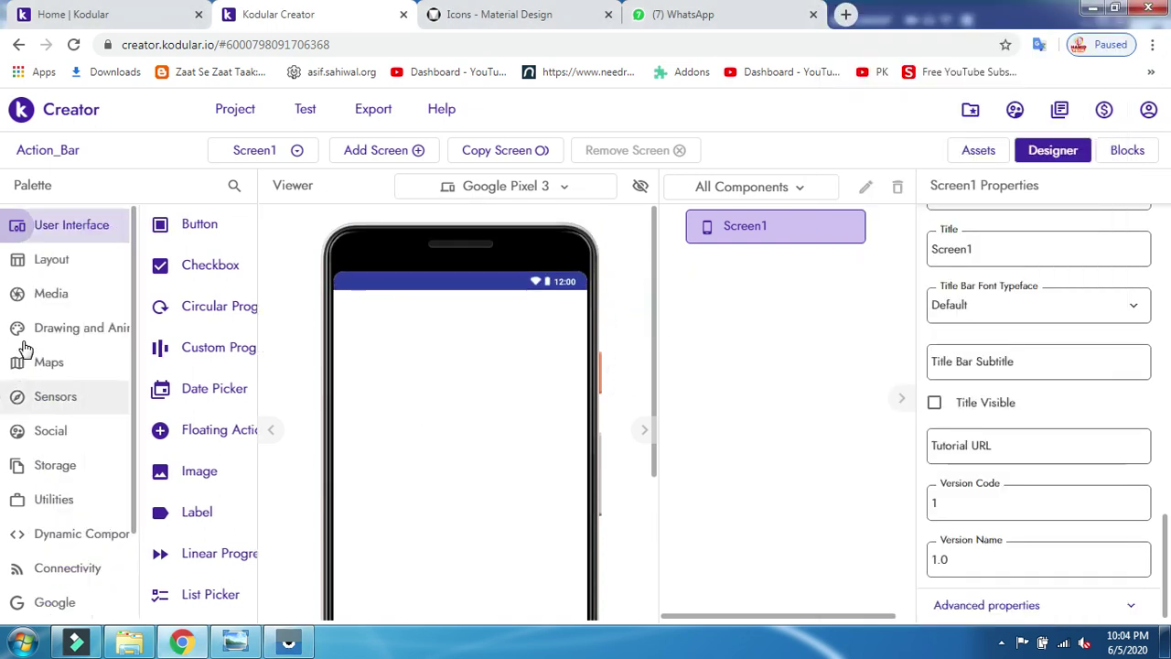
click(37, 263)
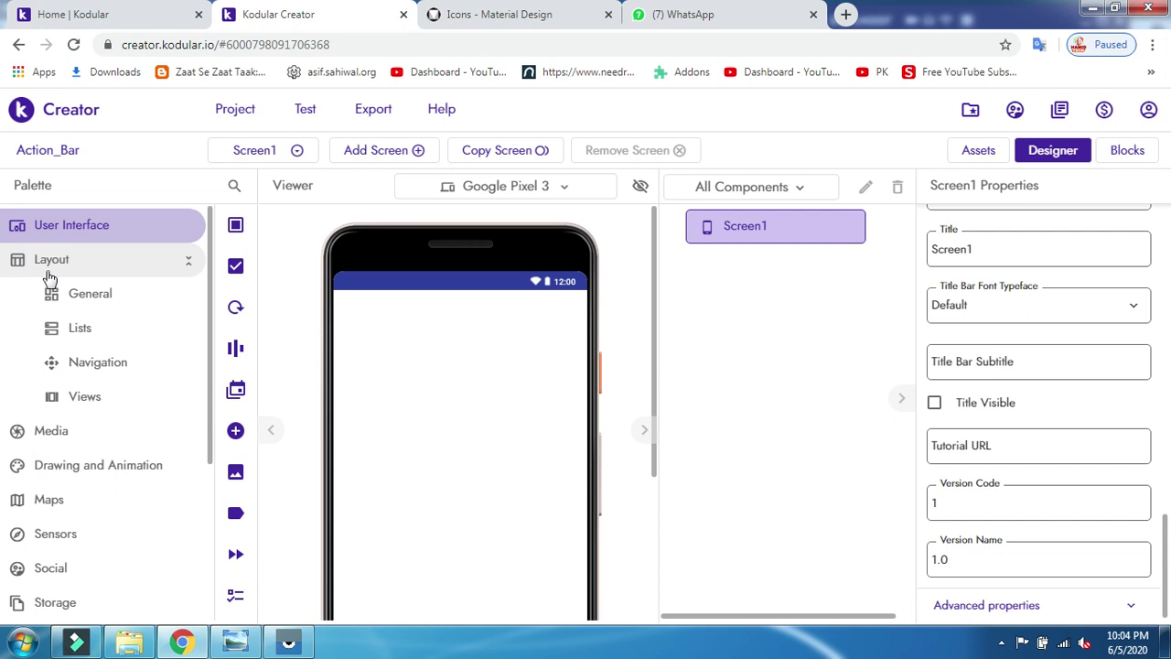
click(82, 297)
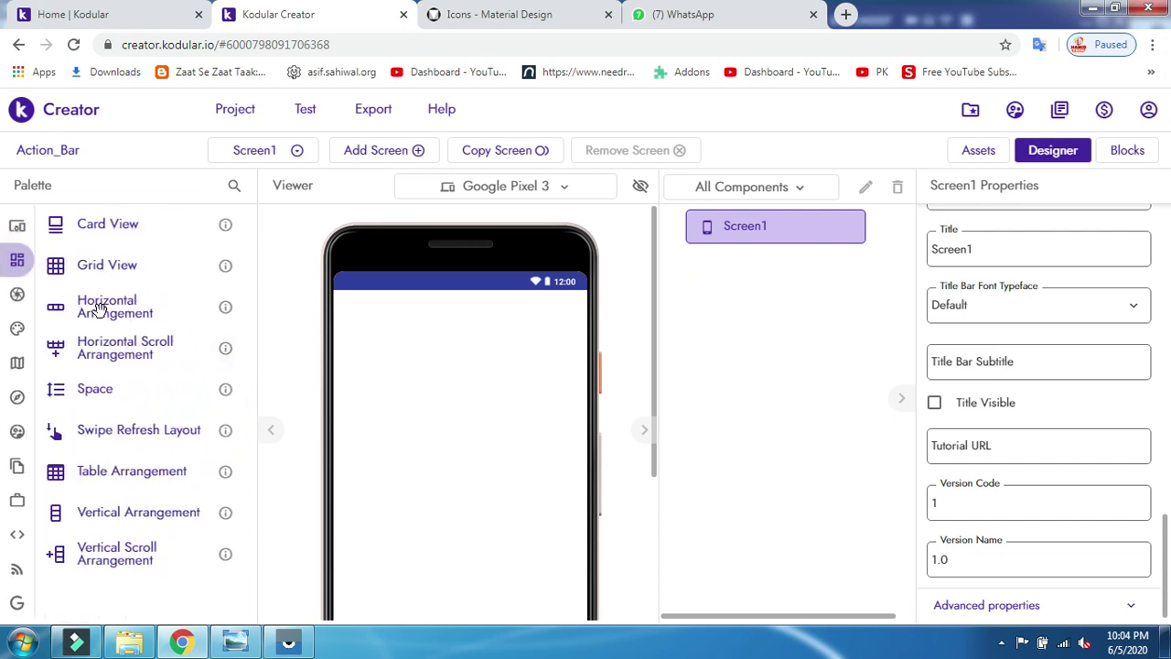
drag(95, 307, 398, 363)
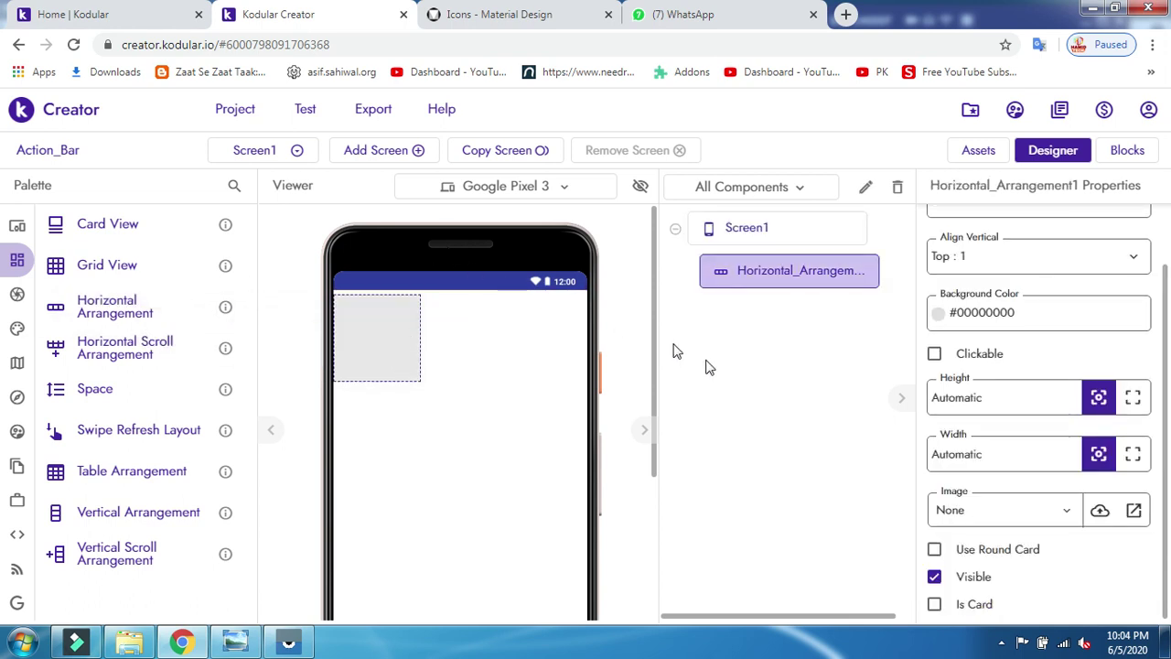
Set the horizontal arrangement's height to 56 px and its width to Fill parent.
click(978, 403)
double_click(977, 400)
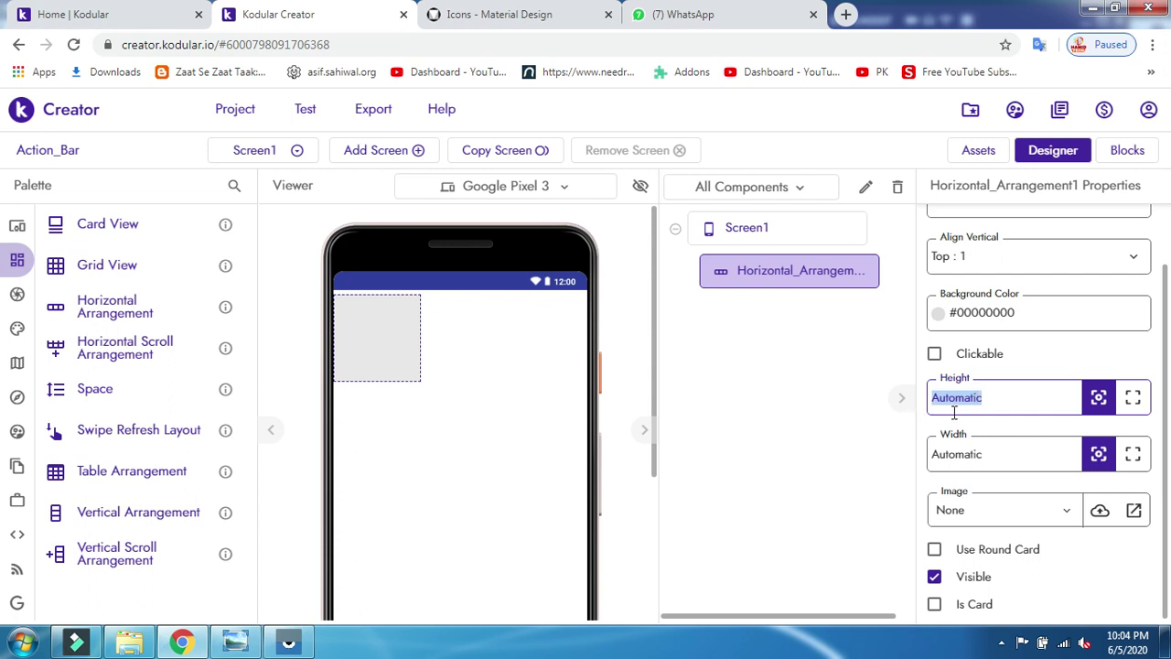
text(56)
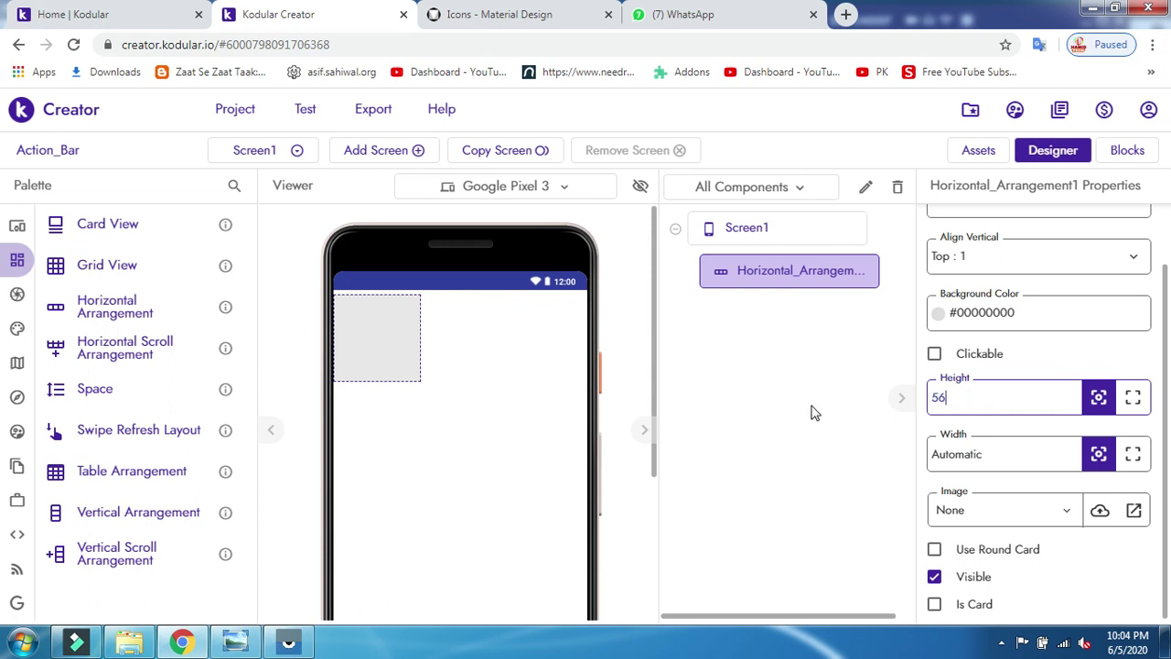
click(815, 411)
drag(365, 312, 376, 321)
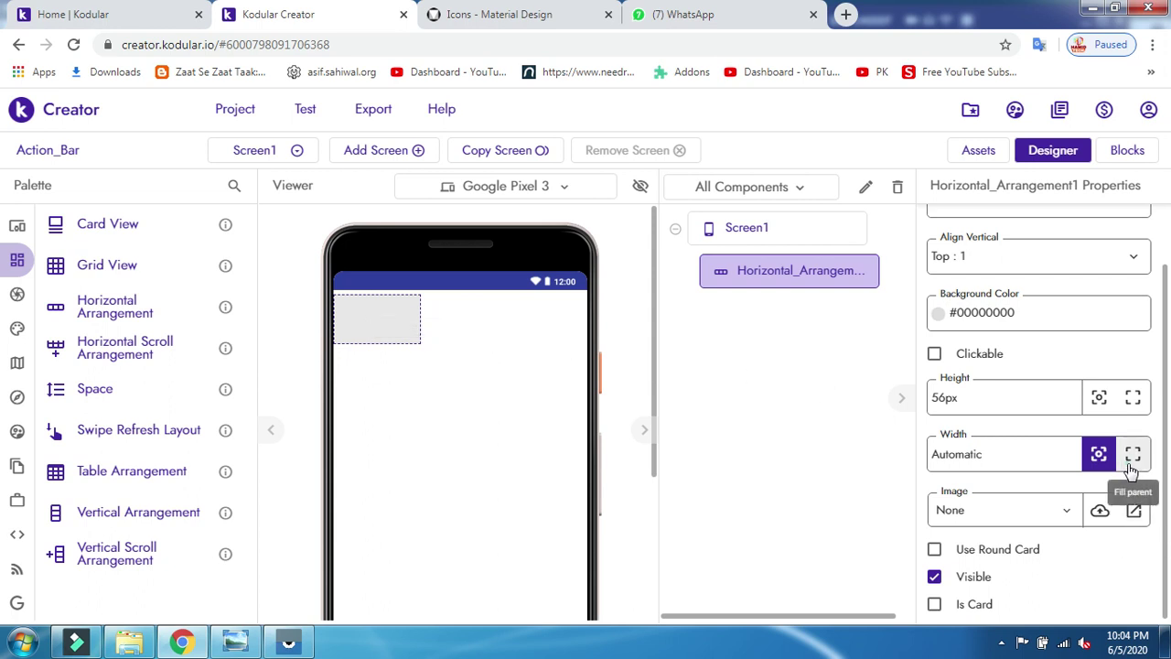
click(1133, 455)
Set the horizontal arrangement's vertical alignment to Center : 2 and check the mirrored phone.
scroll(1131, 469, up, 2)
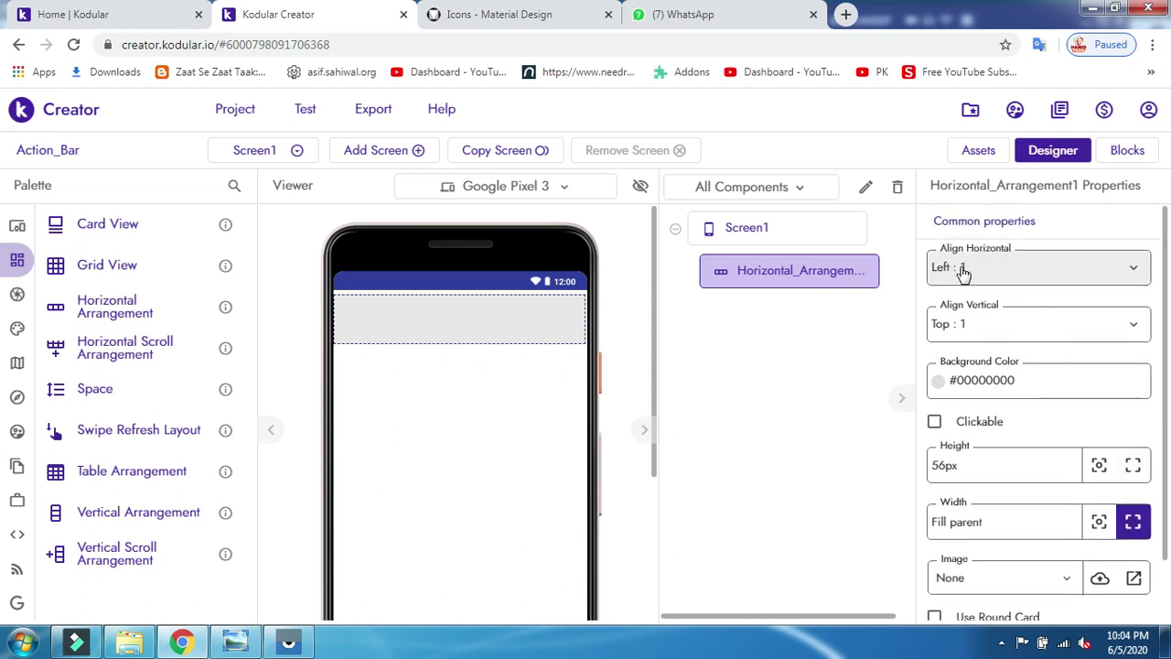
click(982, 329)
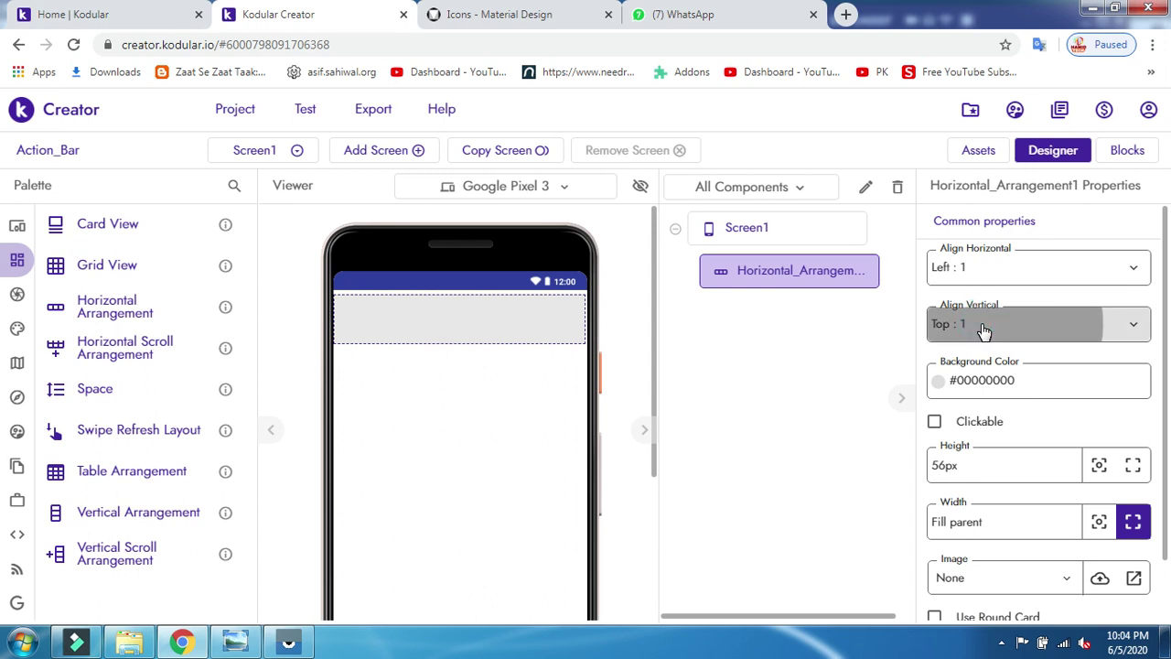
click(1003, 395)
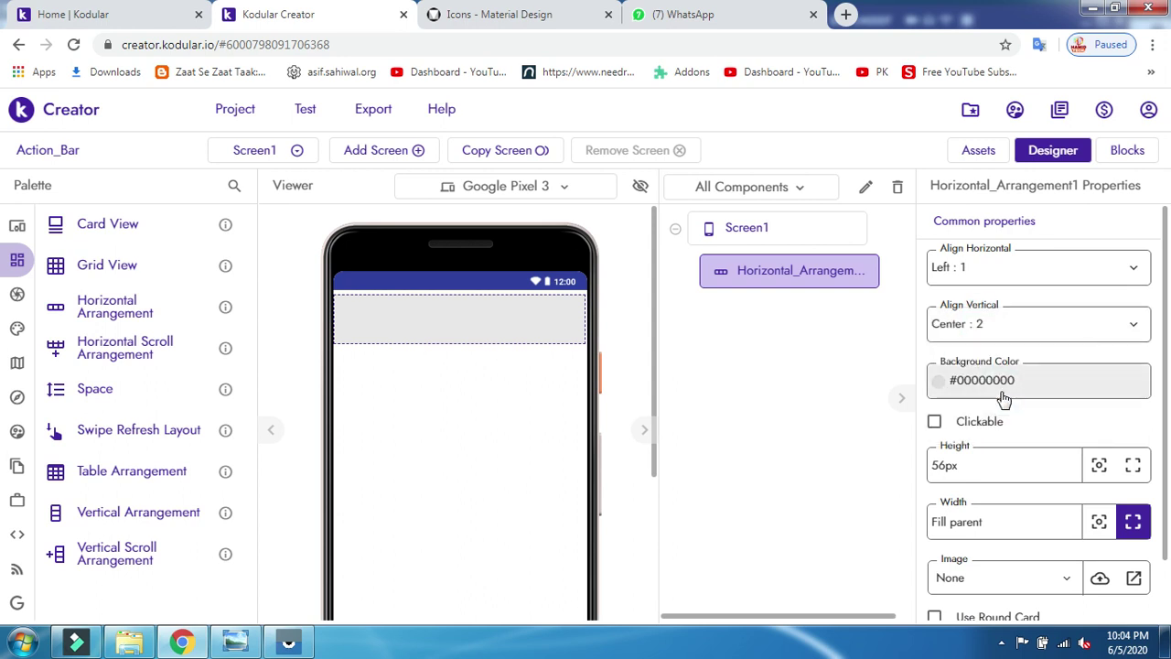
click(288, 644)
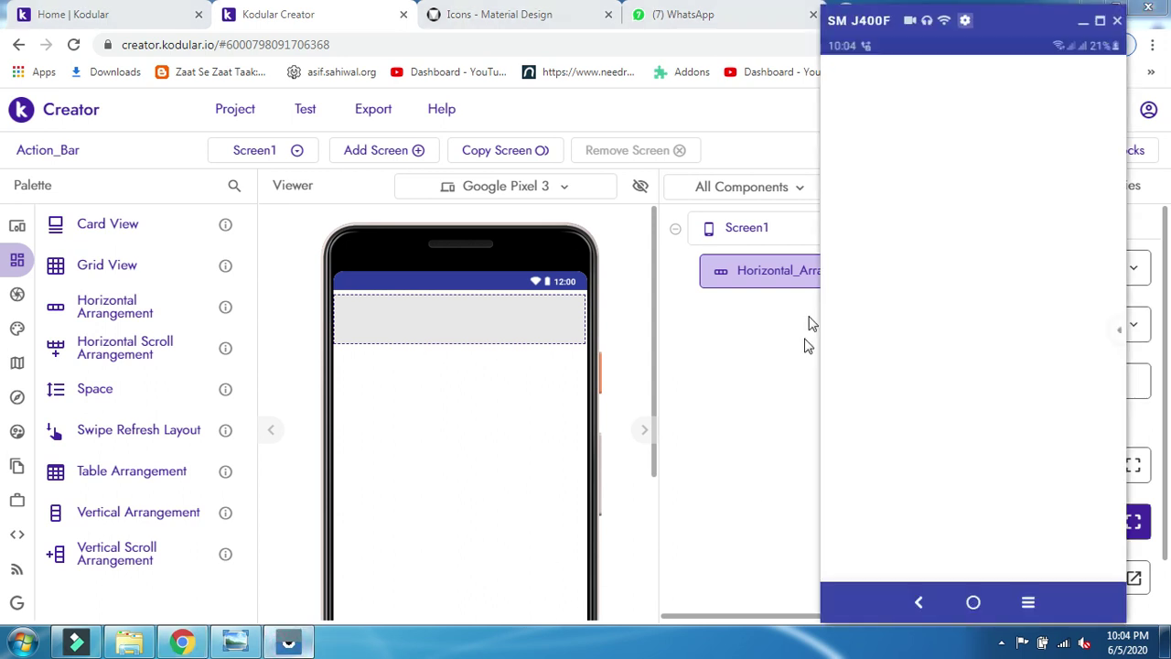
click(756, 274)
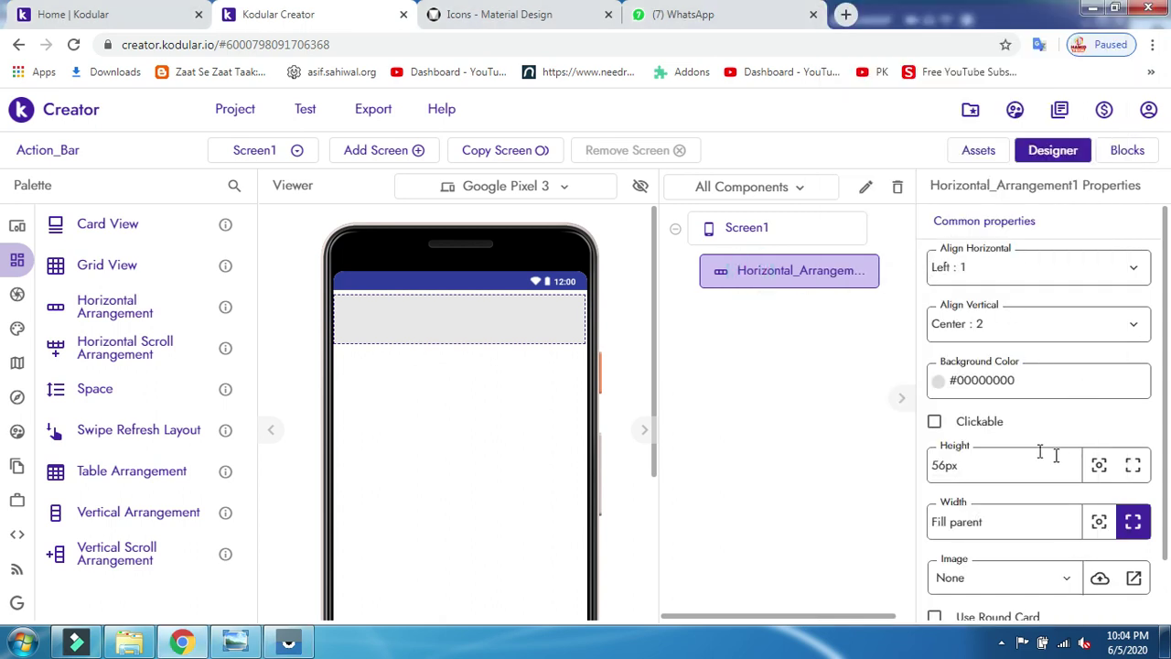
Set the horizontal arrangement's background color to the default Purple, #9C27B0FF, and check it on the mirrored phone.
click(986, 381)
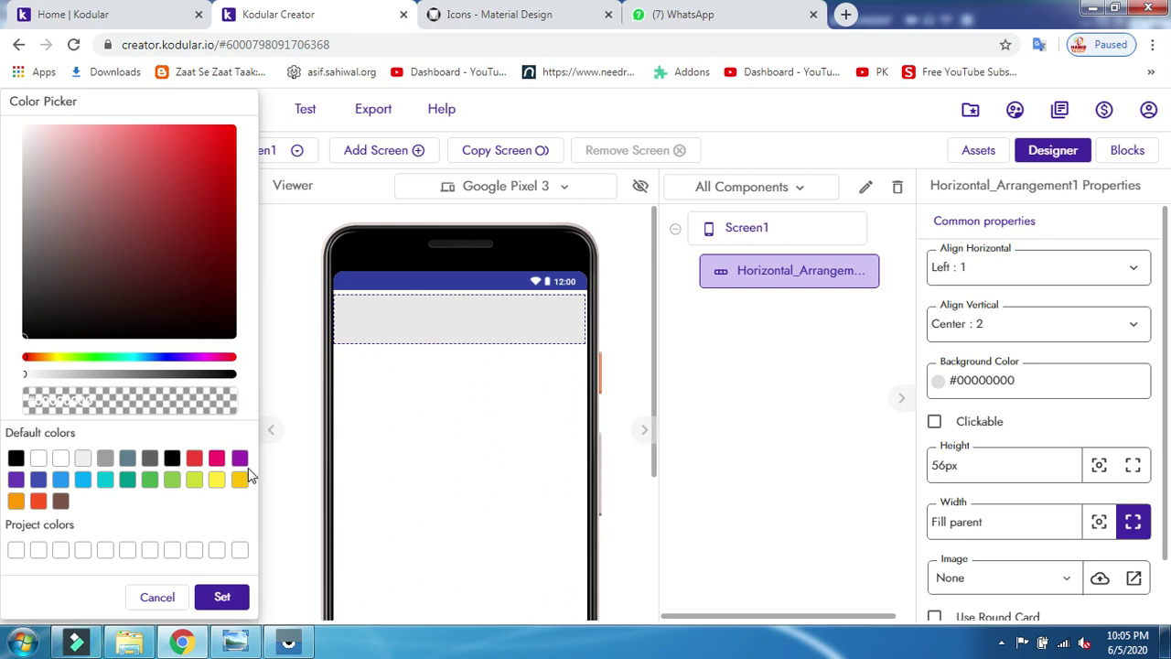
click(240, 462)
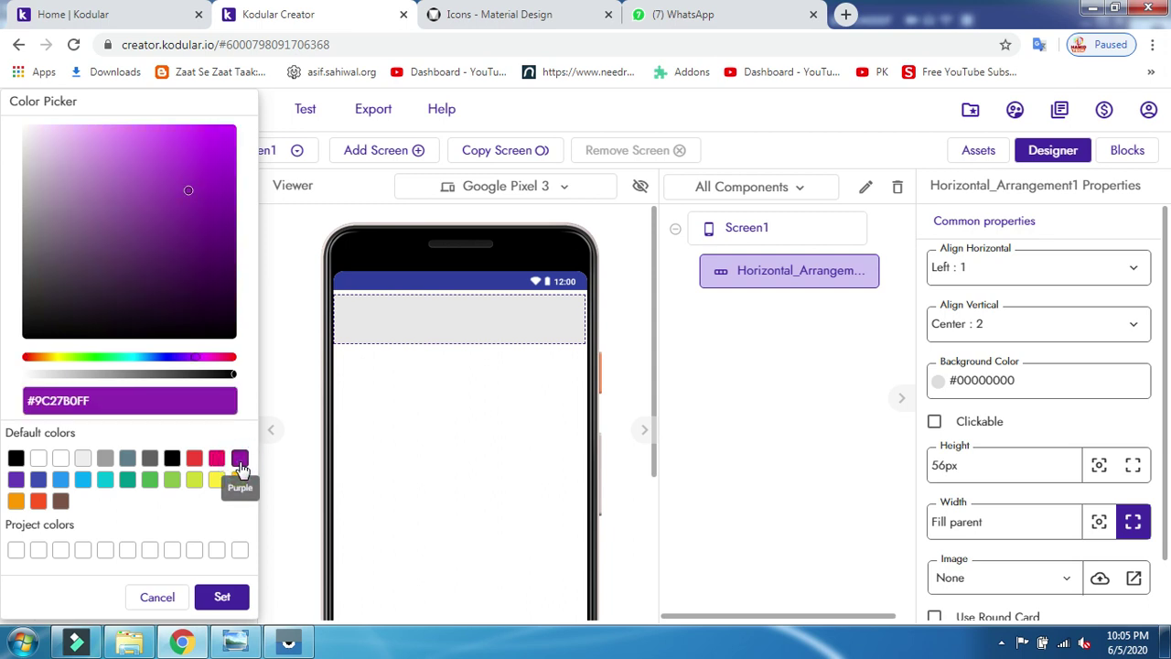
click(222, 597)
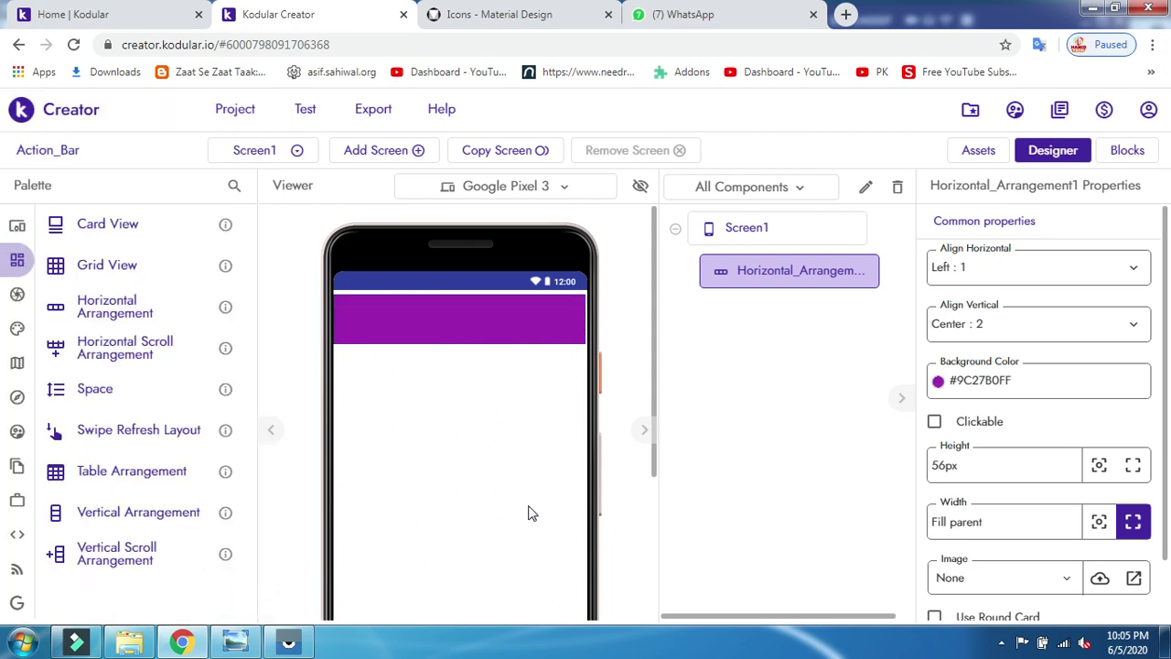
click(288, 641)
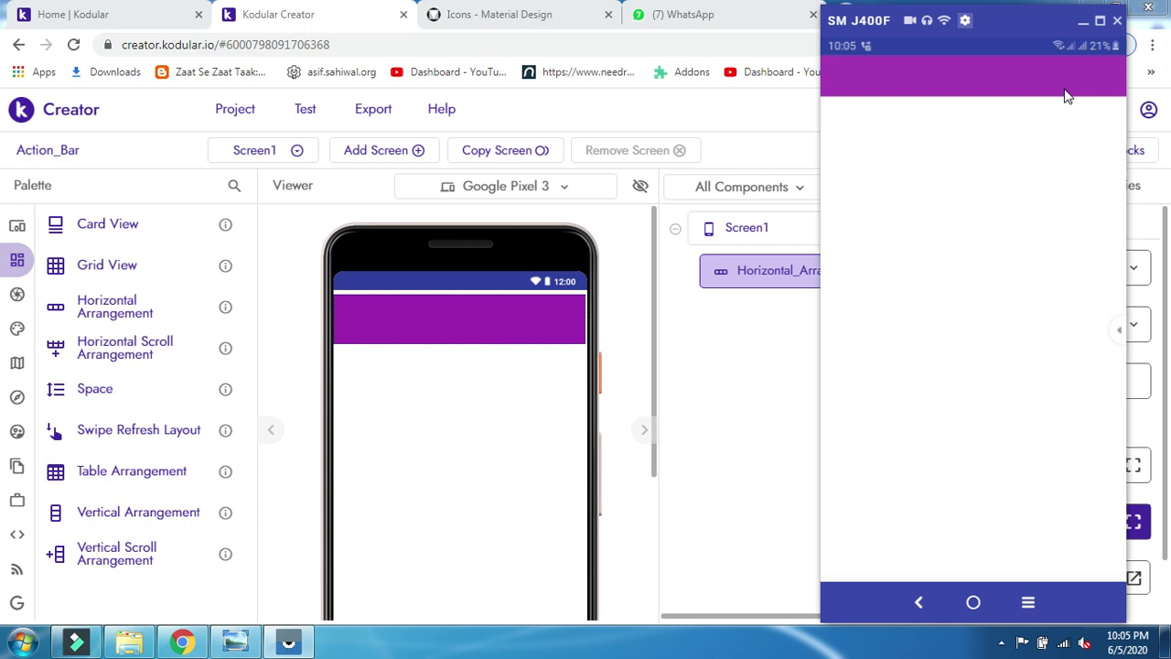
Turn Title Visible back on for Screen1 and compare the title bar's height with the purple arrangement.
click(732, 230)
scroll(1029, 522, down, 6)
scroll(1007, 547, down, 5)
scroll(1013, 445, down, 3)
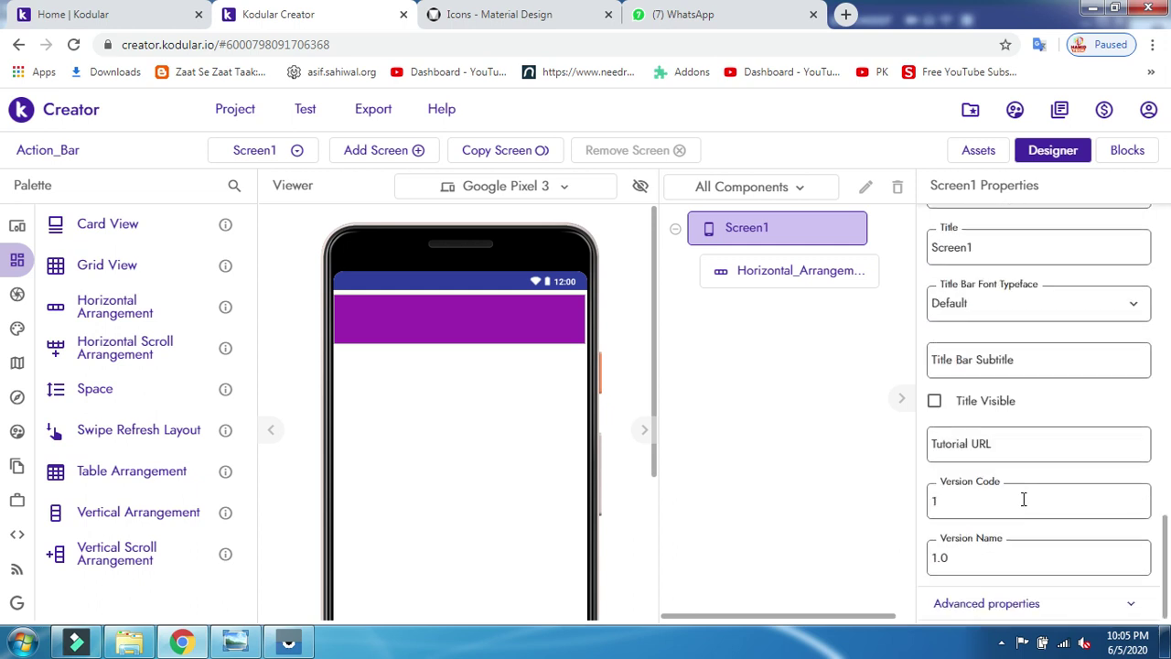
click(957, 401)
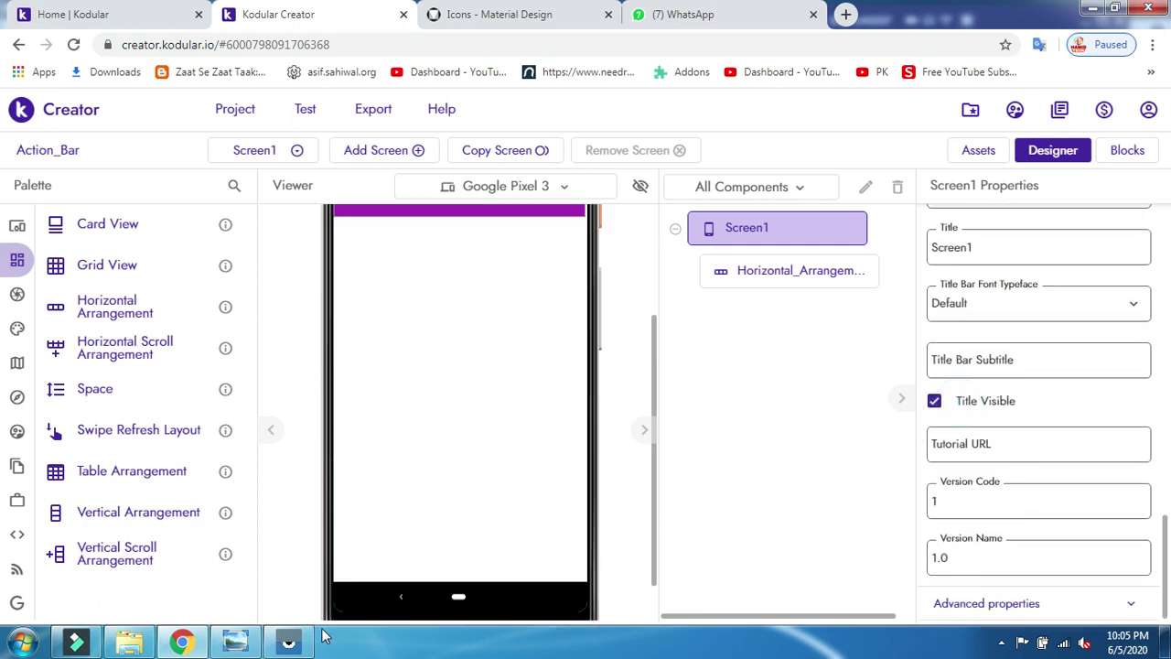
click(291, 641)
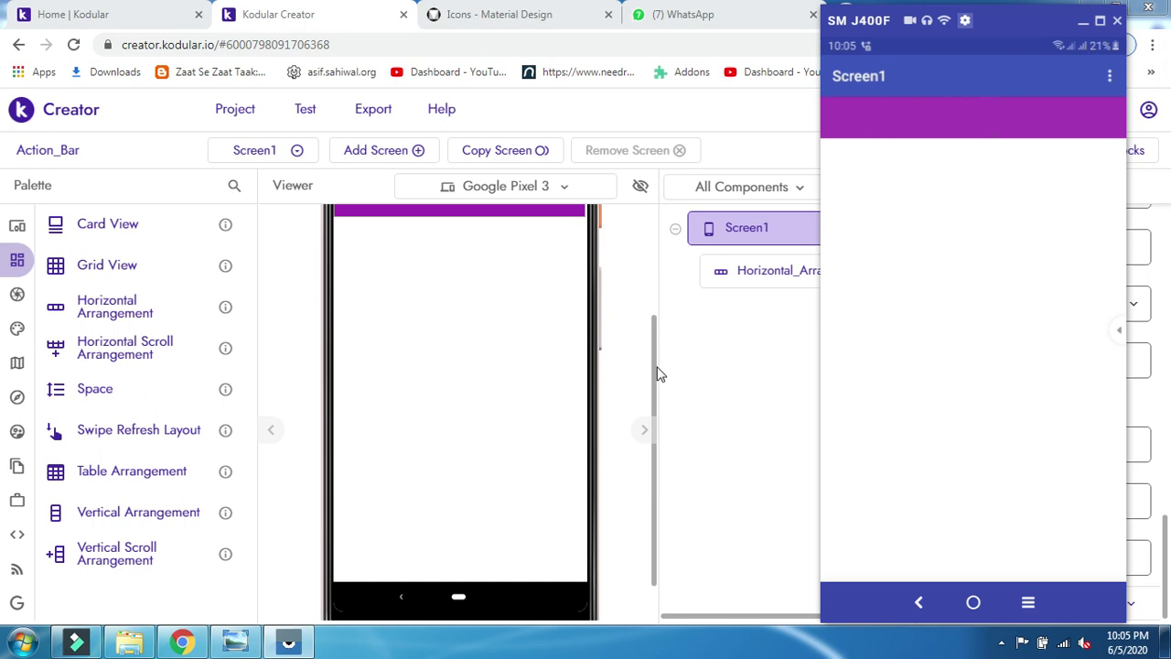
click(627, 344)
scroll(549, 384, up, 2)
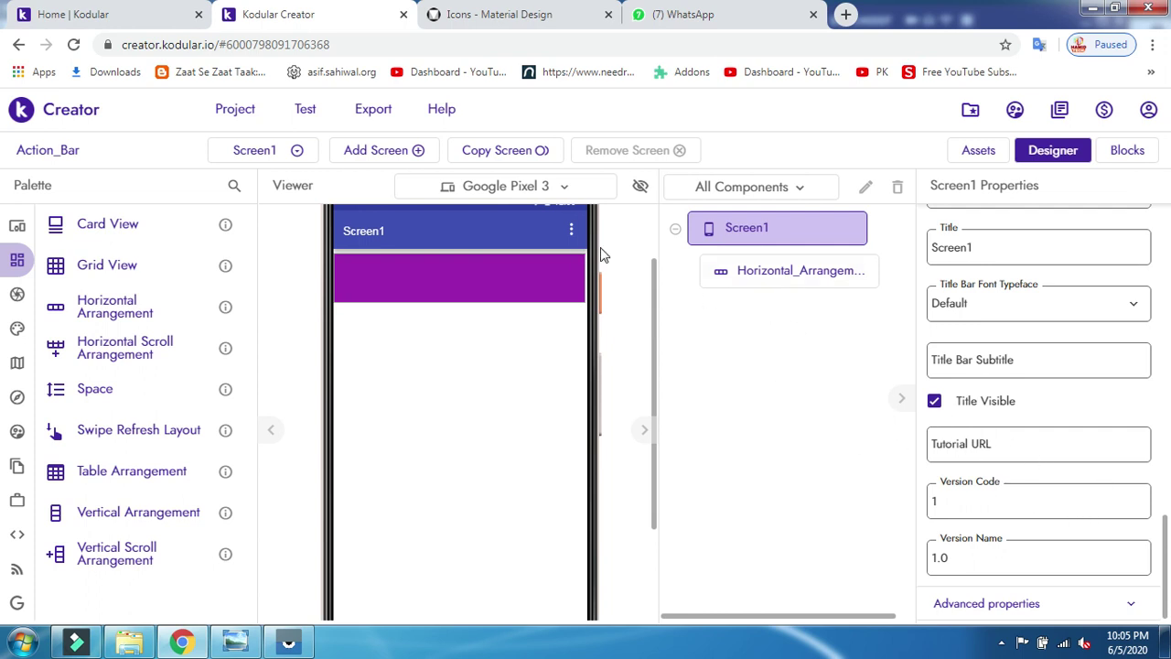
click(488, 279)
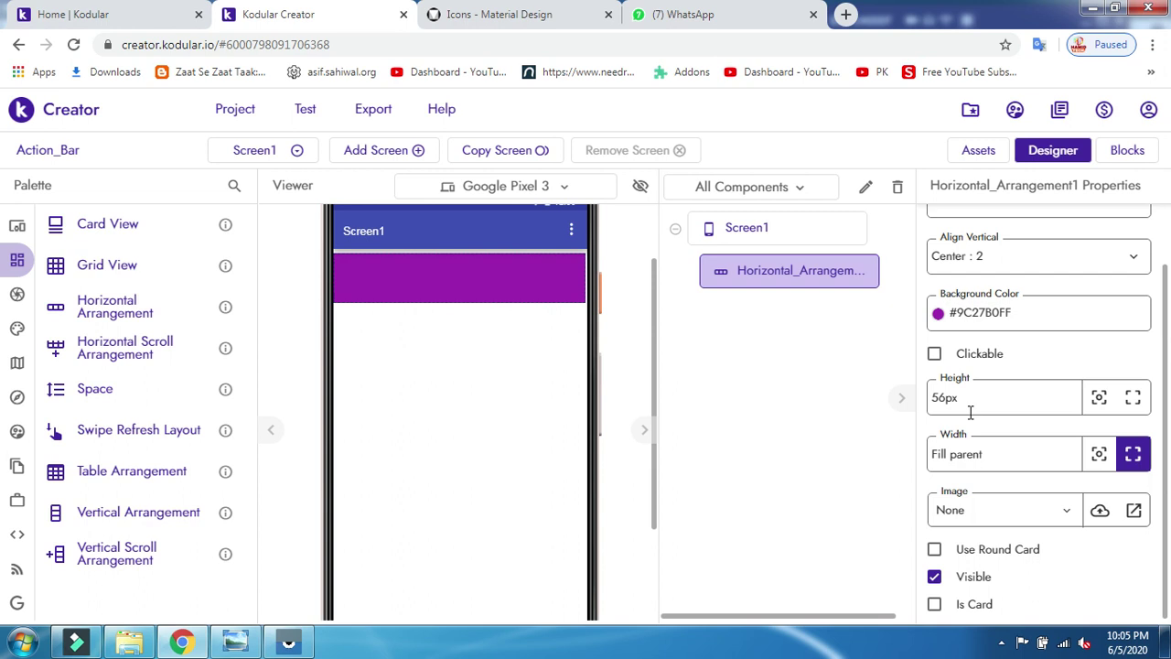
scroll(426, 362, up, 2)
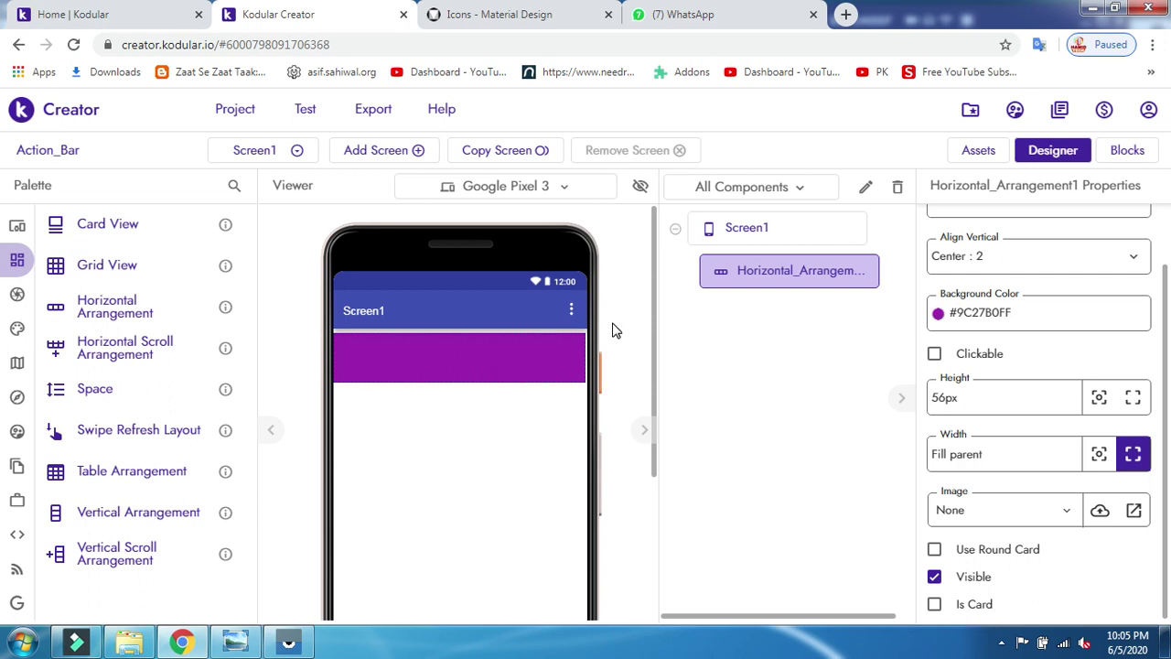
Turn off Title Visible for Screen1 again and select the purple horizontal arrangement.
click(813, 230)
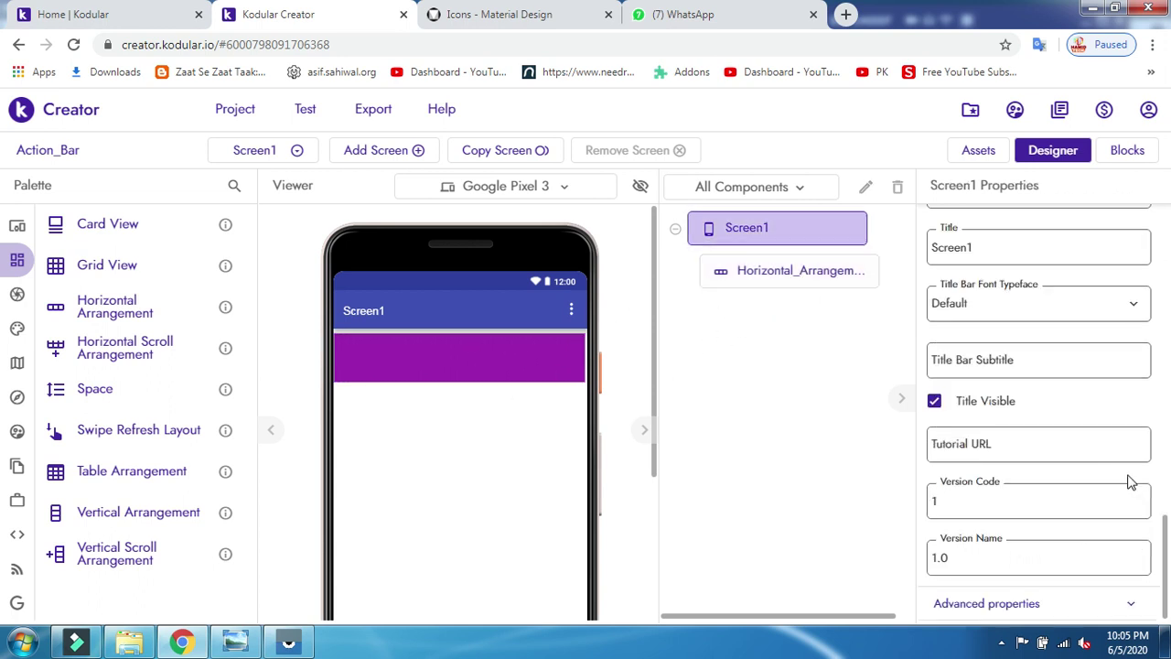
click(951, 407)
click(403, 334)
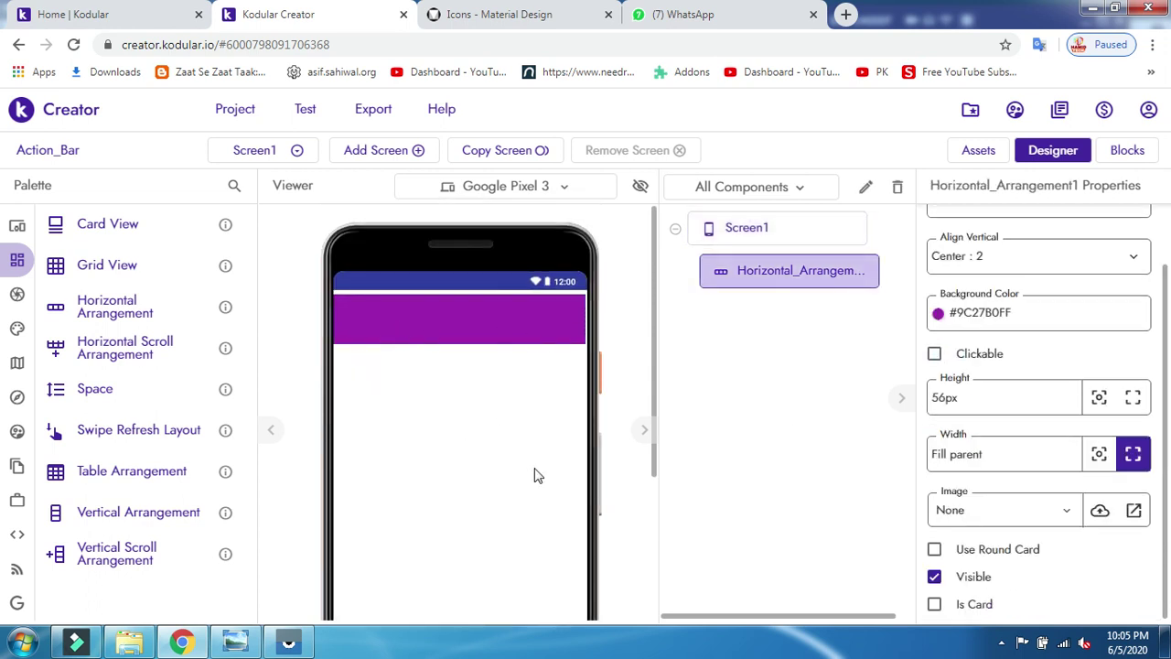
Consult the action bar reference image and place a Space component inside the purple horizontal arrangement.
click(291, 643)
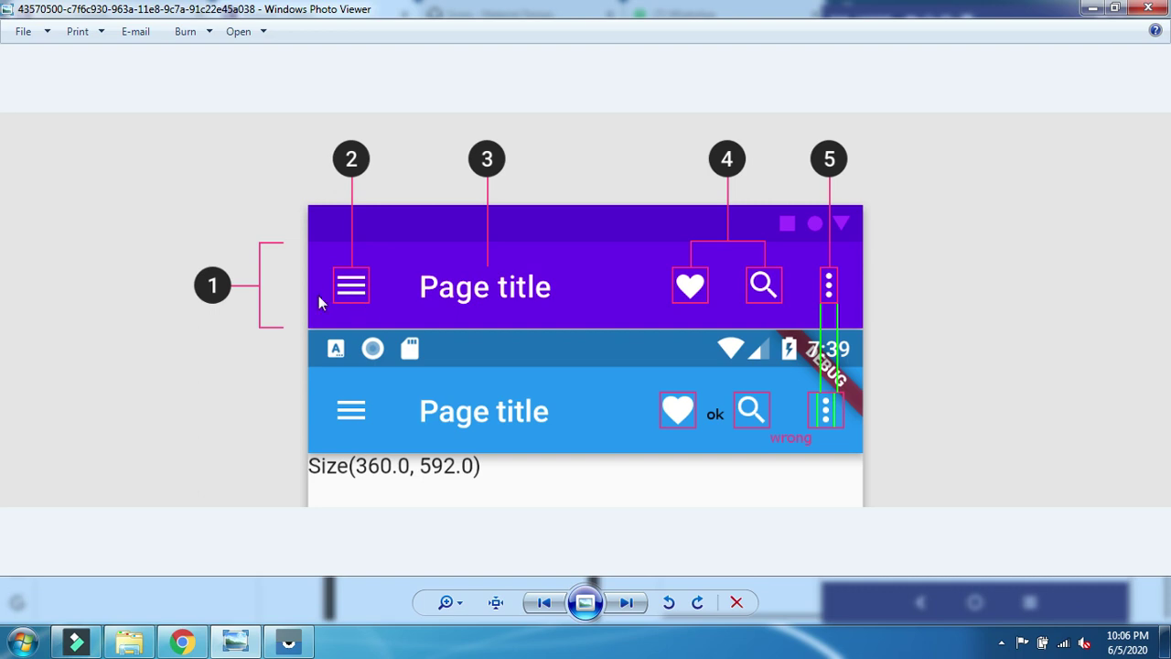
click(182, 642)
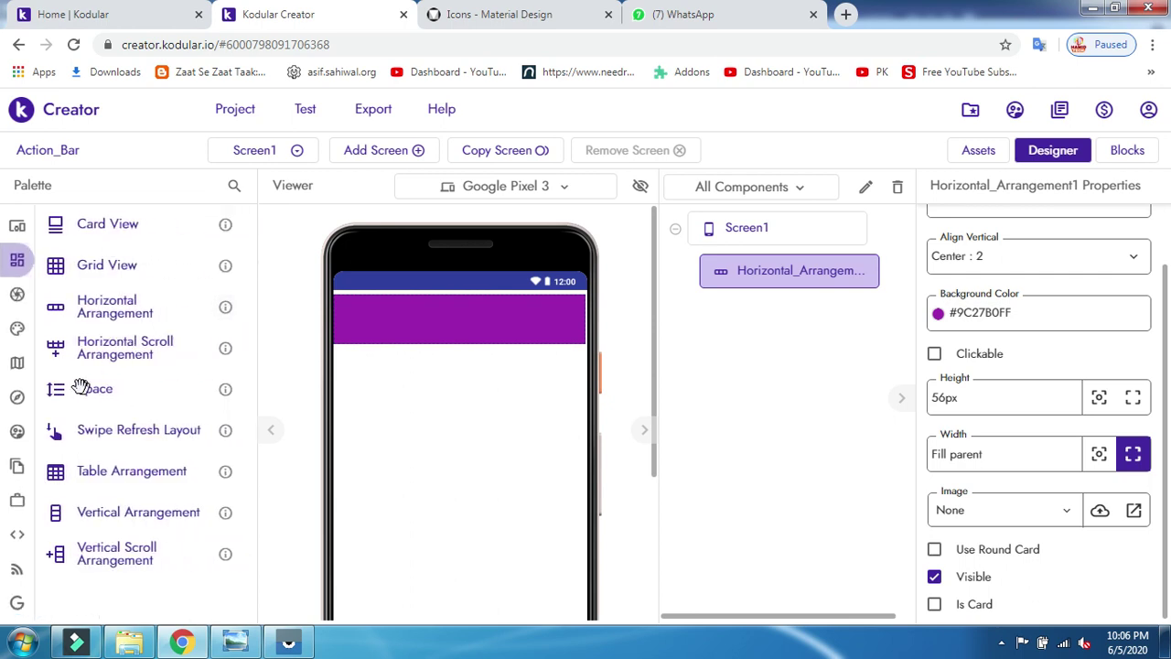
drag(86, 390, 419, 341)
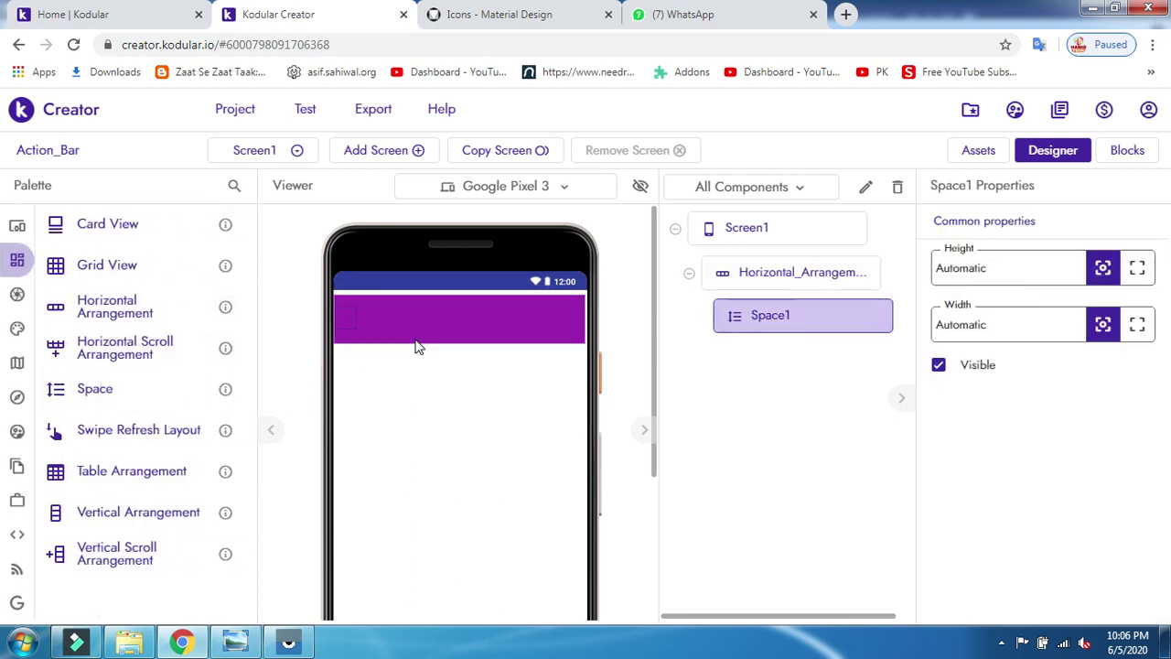
Set the width of the Space component inside the purple horizontal arrangement to 16 px.
double_click(977, 329)
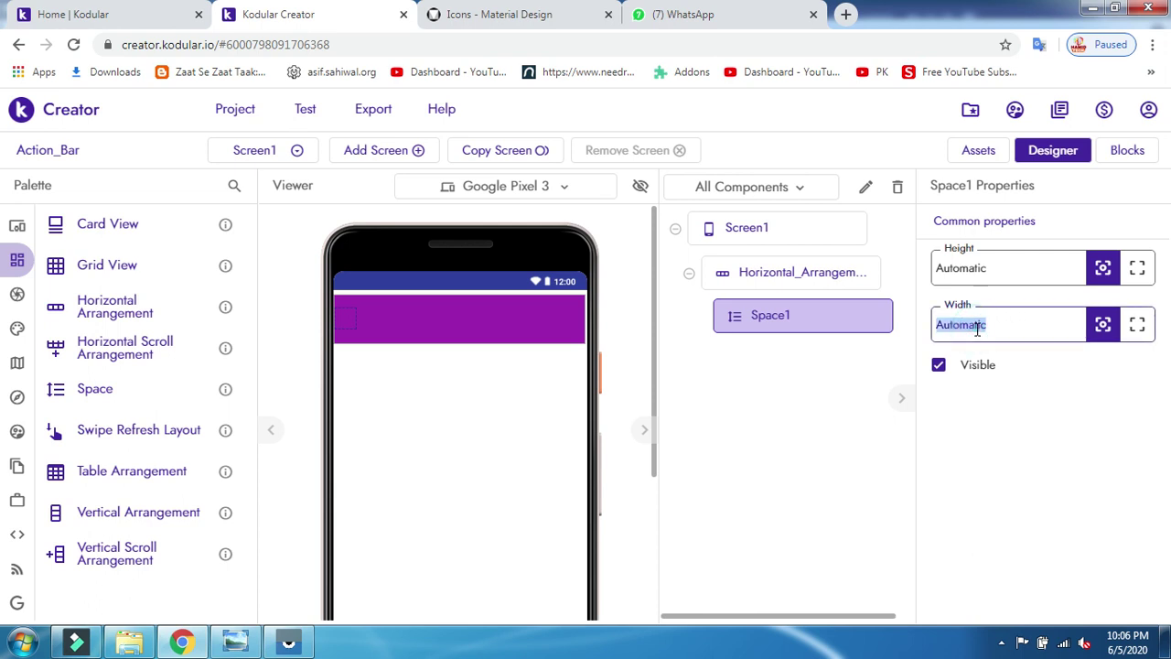
text(16)
click(770, 472)
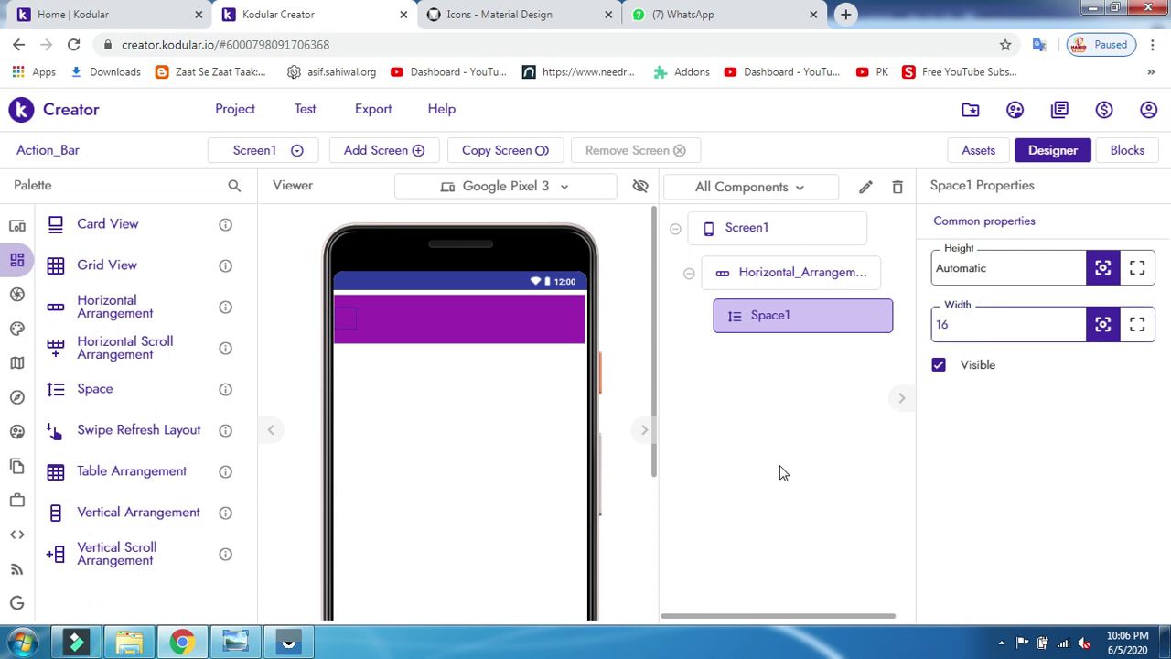
click(798, 455)
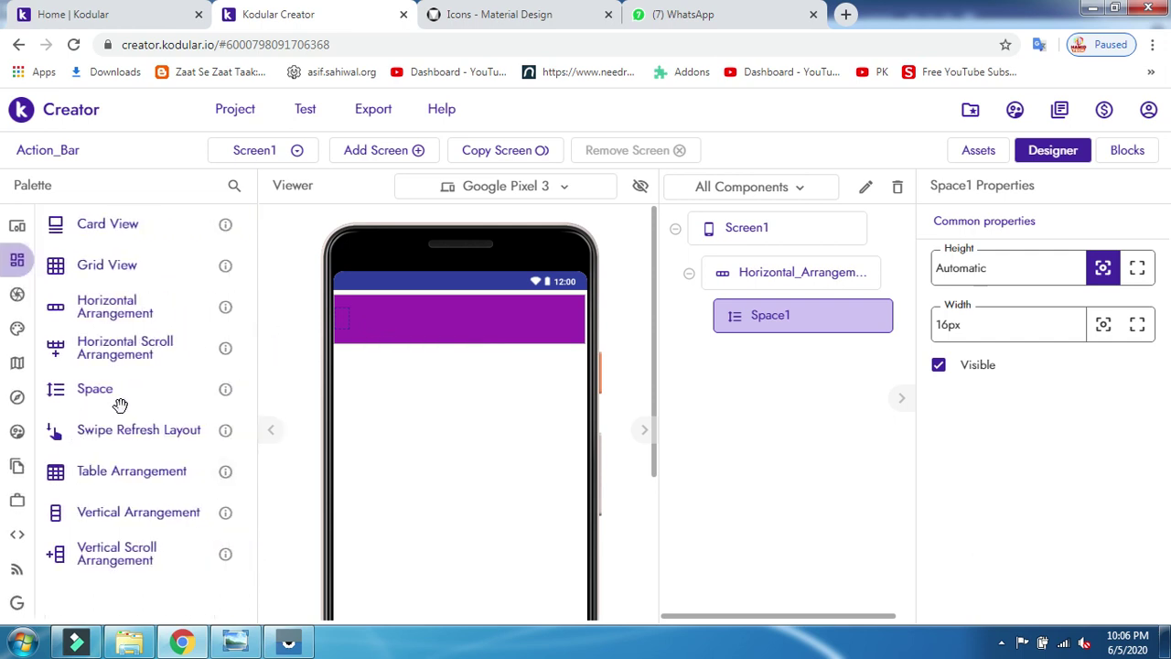
Place a Button component after the space inside the purple horizontal arrangement, leaving its background color as it is.
mouse_move(16, 240)
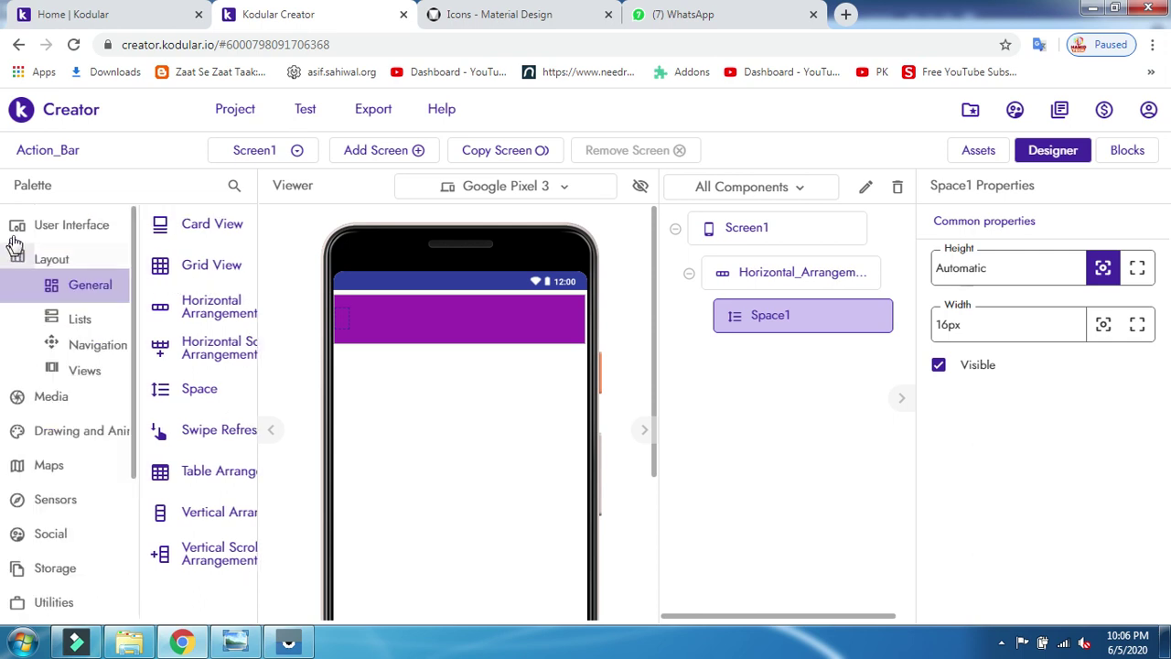
click(71, 236)
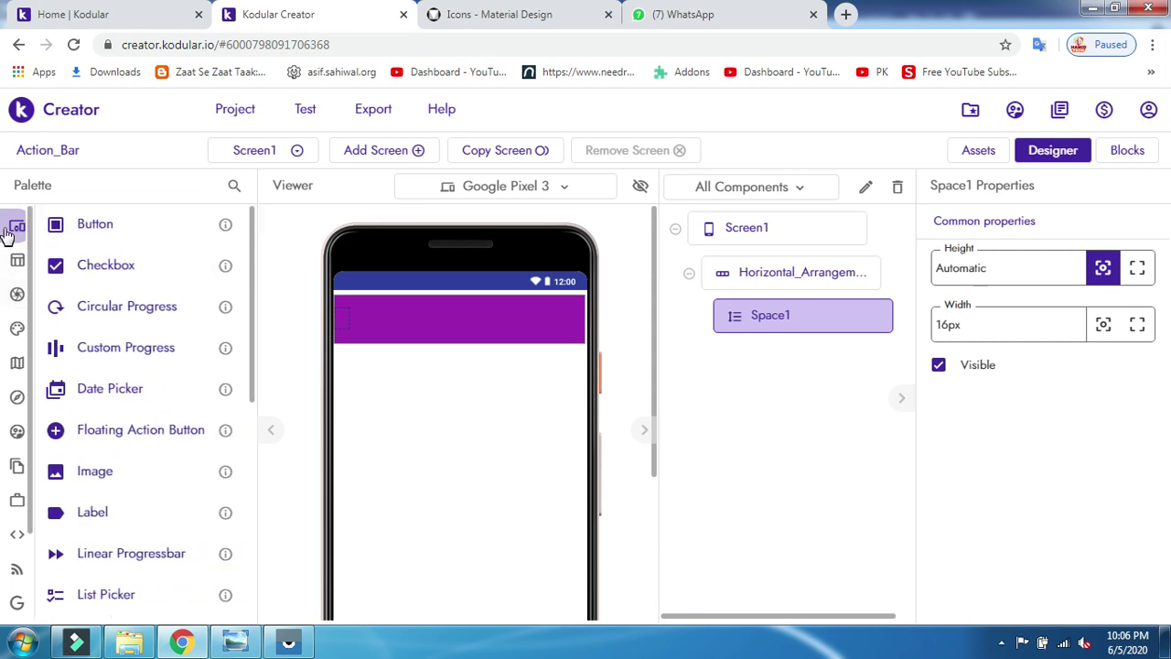
drag(104, 224, 422, 322)
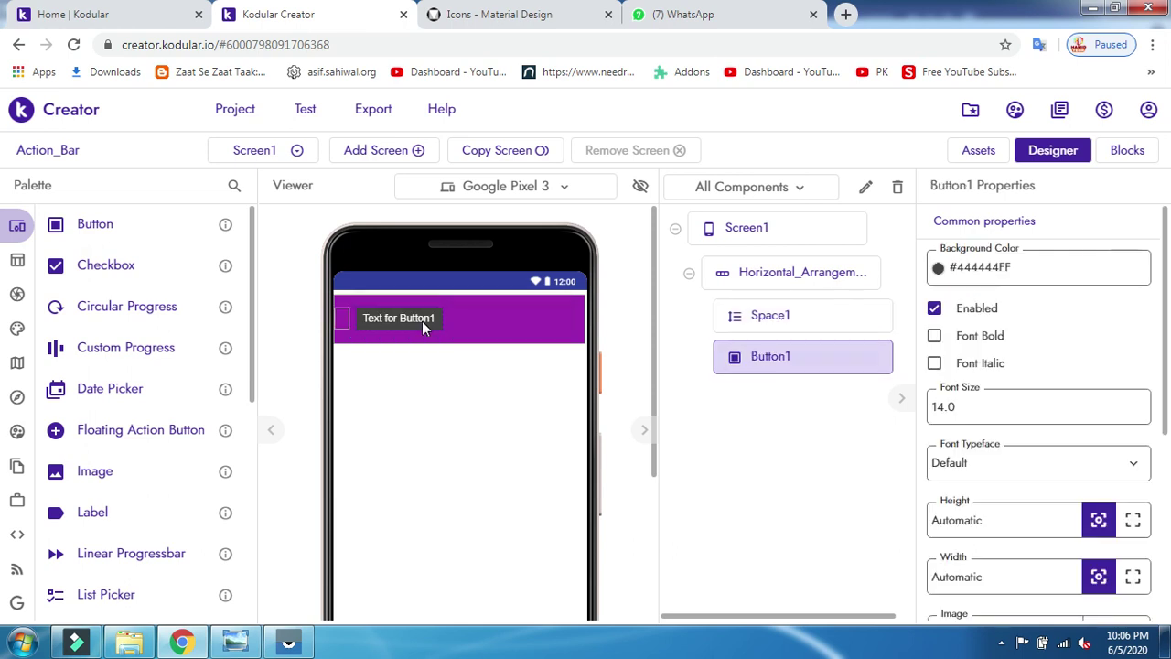
click(1012, 280)
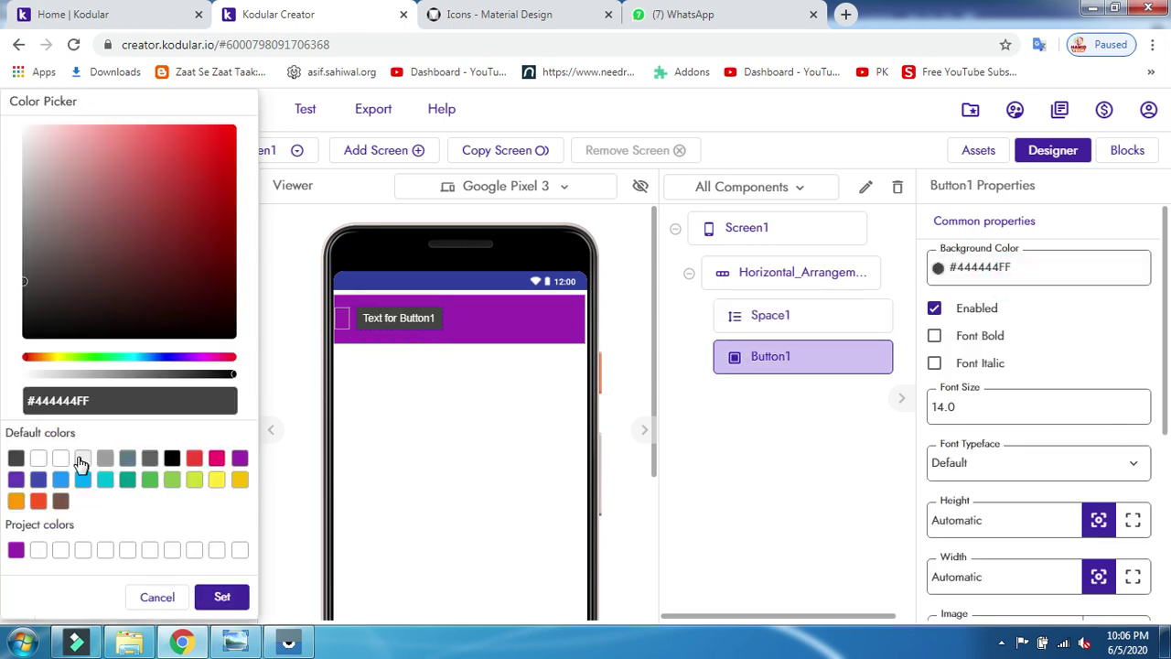
click(147, 597)
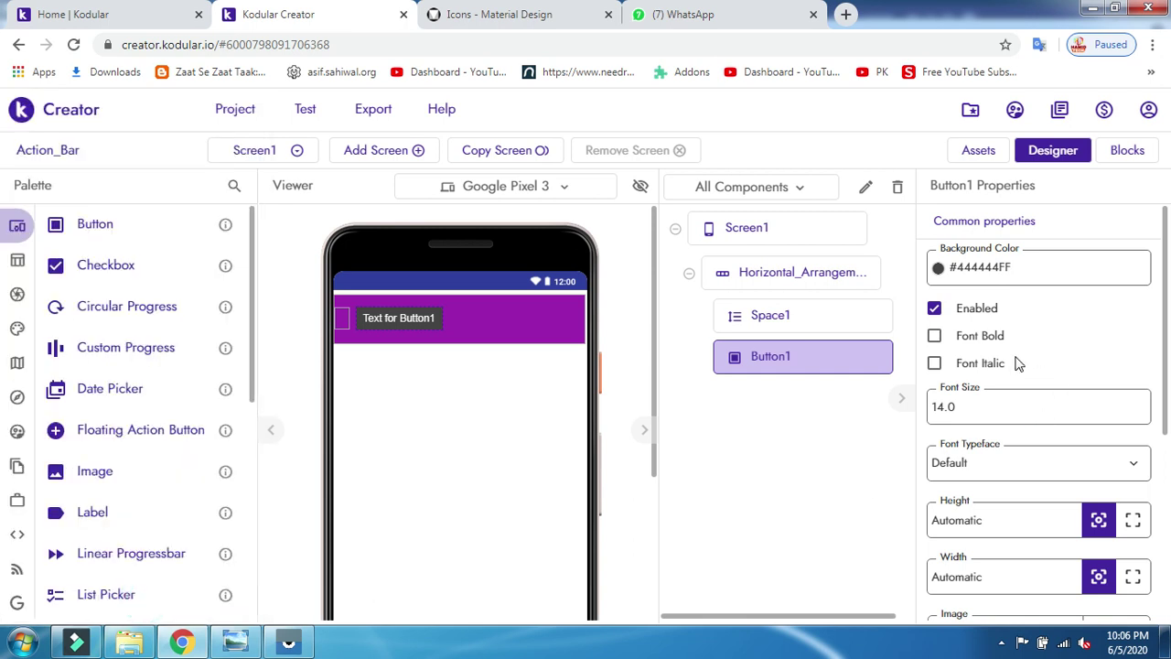
Set the new button's height and width to 24 px each.
scroll(1027, 414, down, 1)
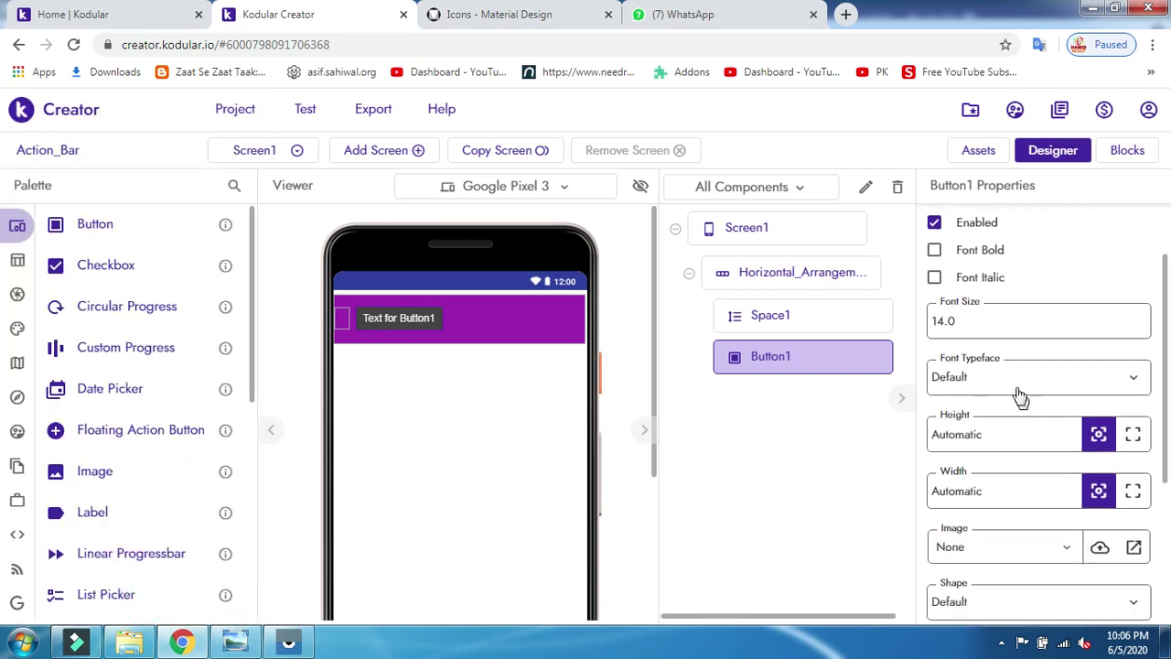
scroll(1041, 411, down, 1)
scroll(947, 354, down, 1)
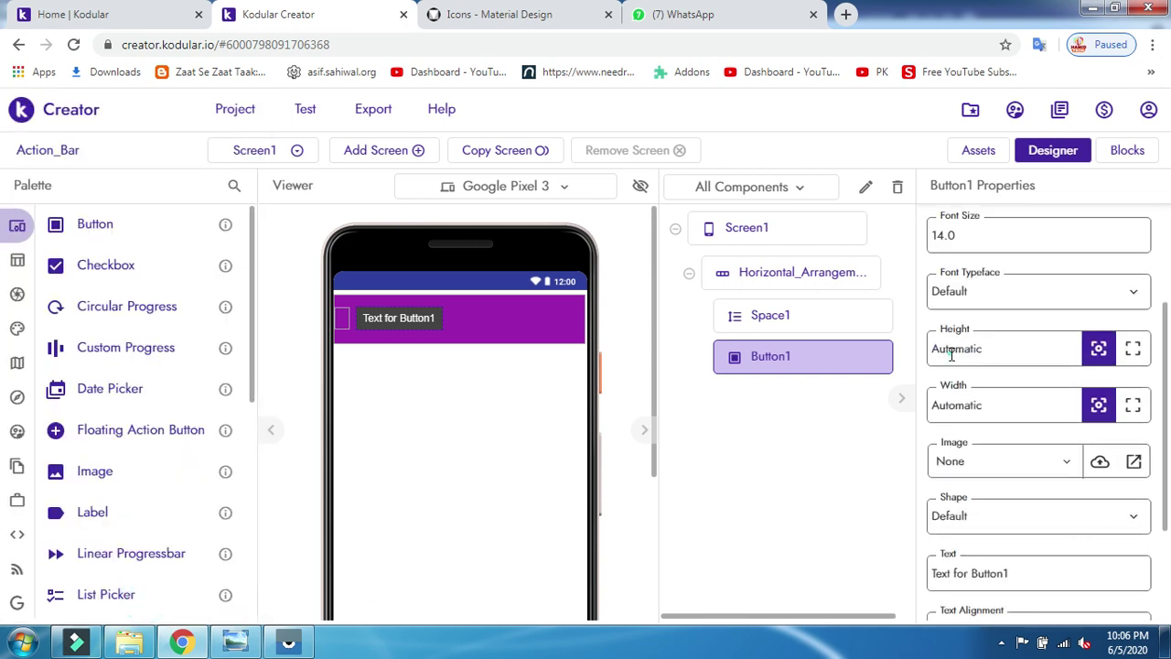
click(952, 355)
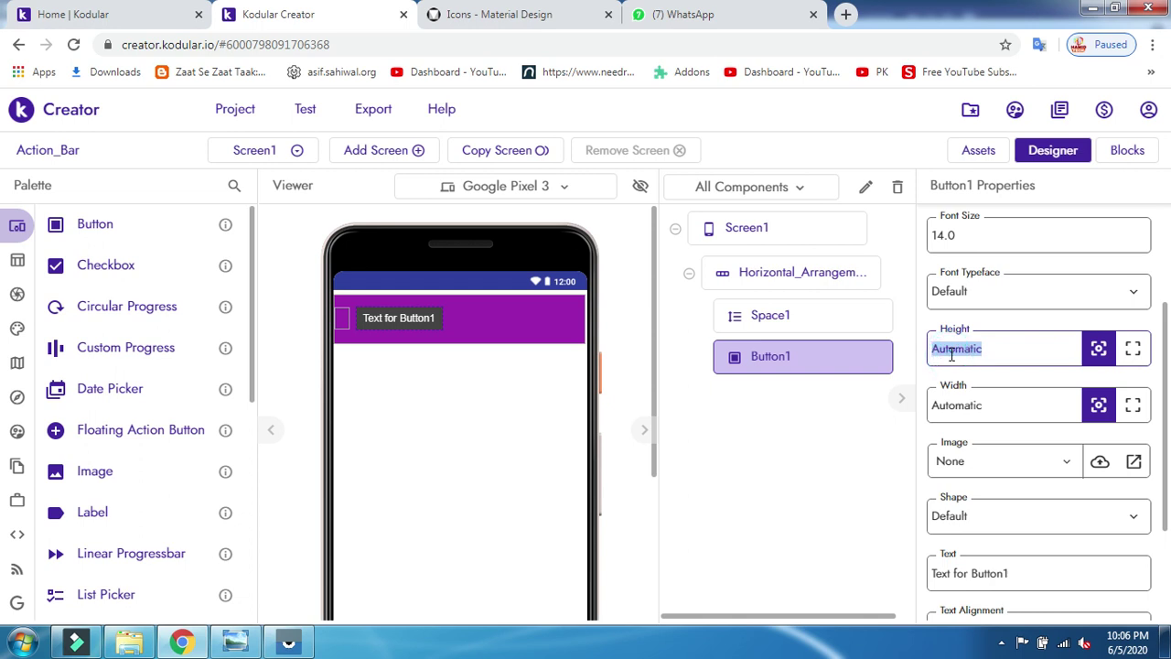
text(2)
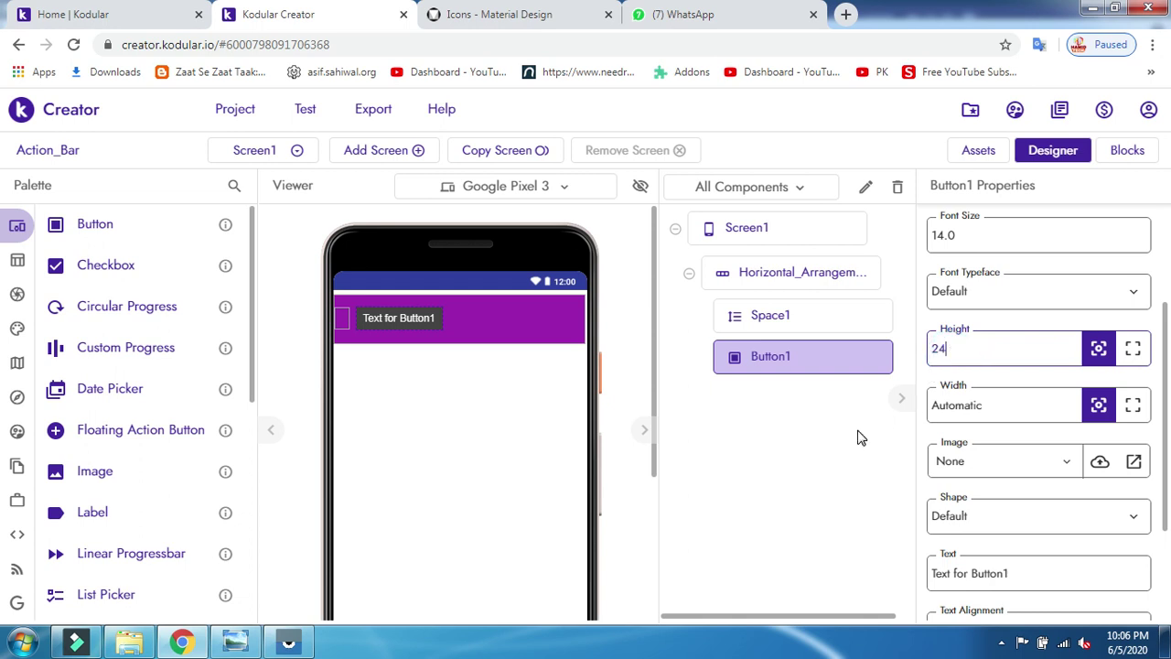
text(4)
click(860, 438)
click(963, 417)
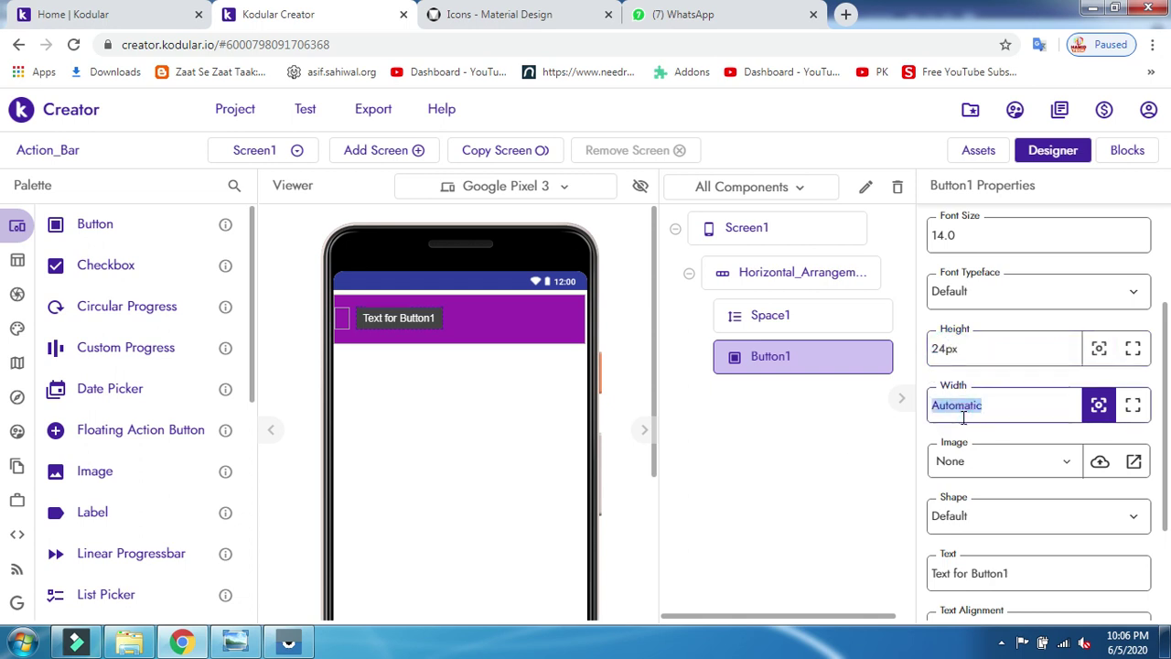
text(24)
click(850, 439)
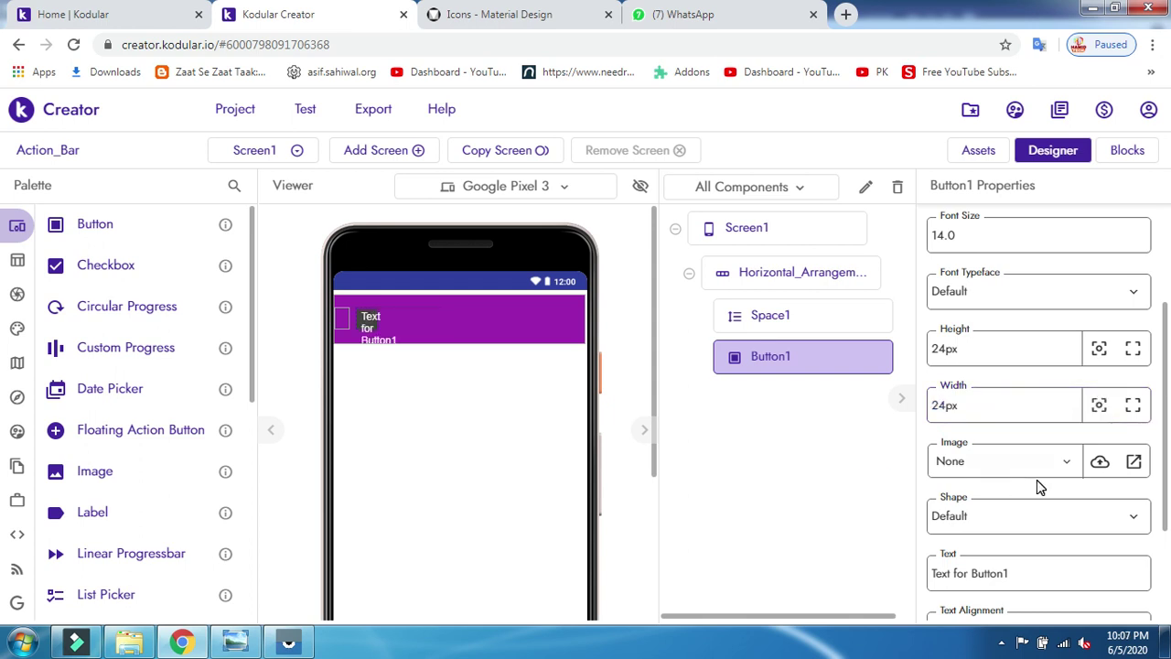
Clear the button's default text so that its label is empty.
scroll(1041, 482, down, 2)
click(986, 420)
key(BackSpace)
click(821, 448)
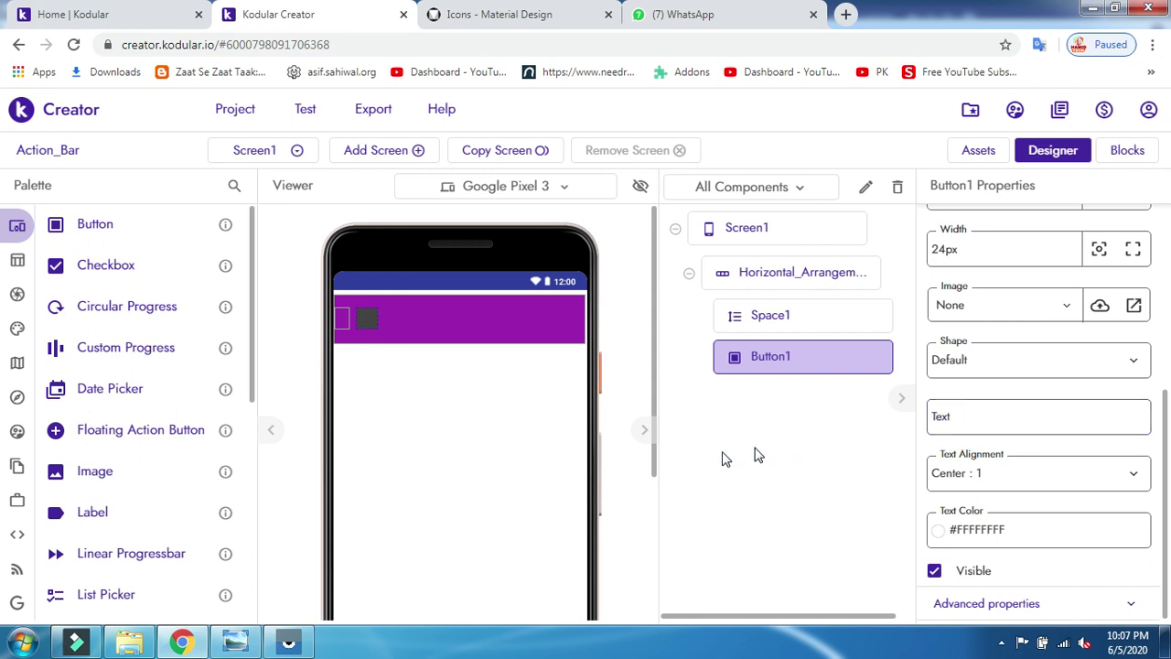
Check the project's assets and consult the action bar reference image for the icons it uses.
click(979, 152)
click(862, 172)
click(990, 157)
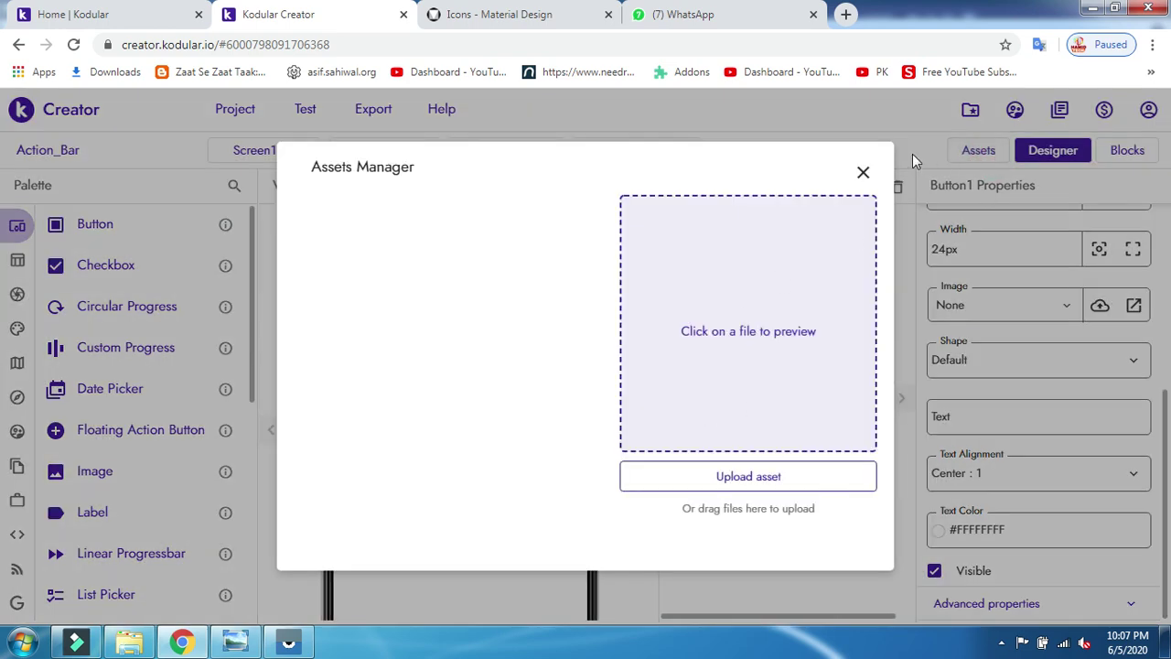
click(863, 173)
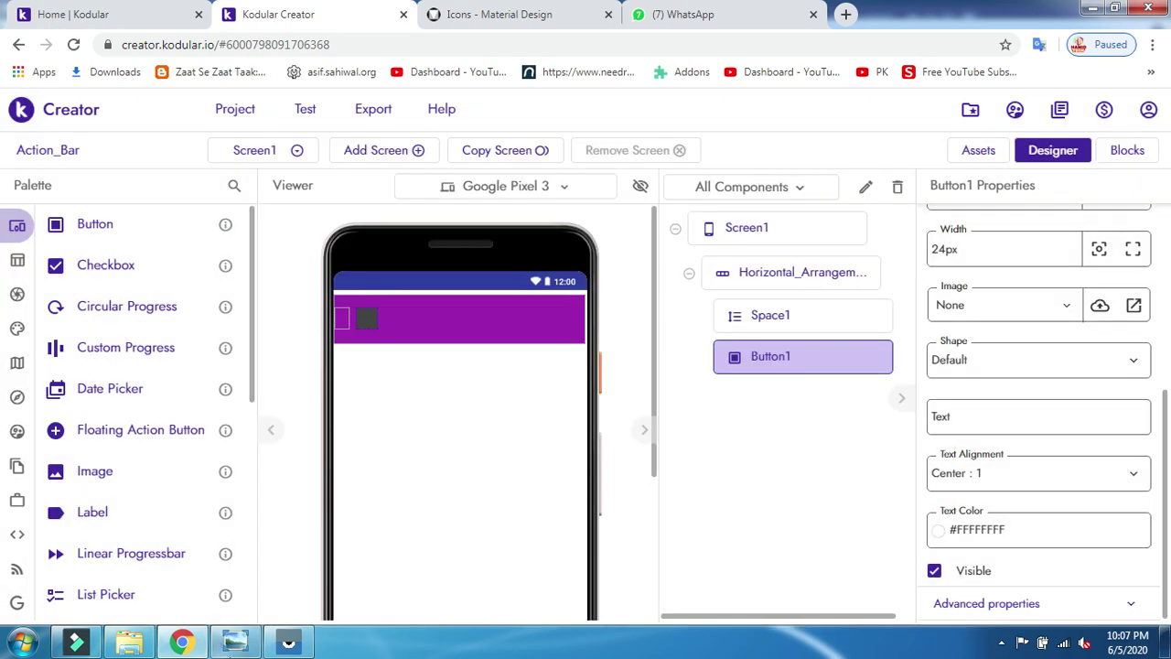
key(alt+Tab)
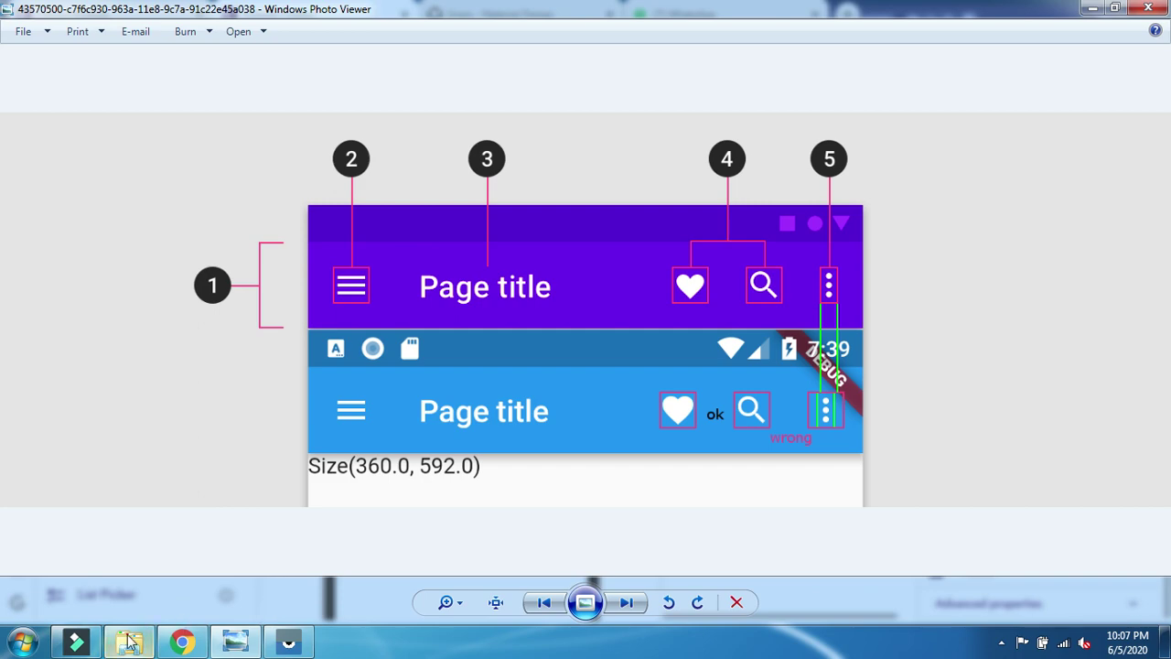
click(182, 642)
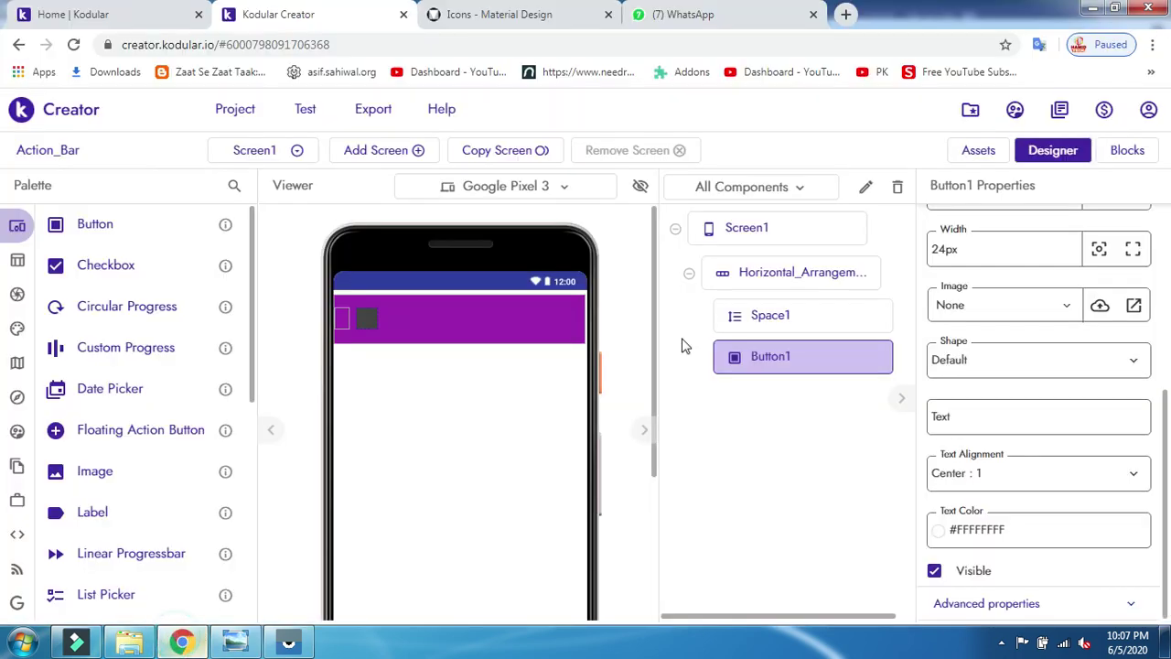
Upload the favorite icon to the project's assets from D:\aia\Technical Guruji Pakistan All Aia\icon.
click(975, 155)
click(722, 489)
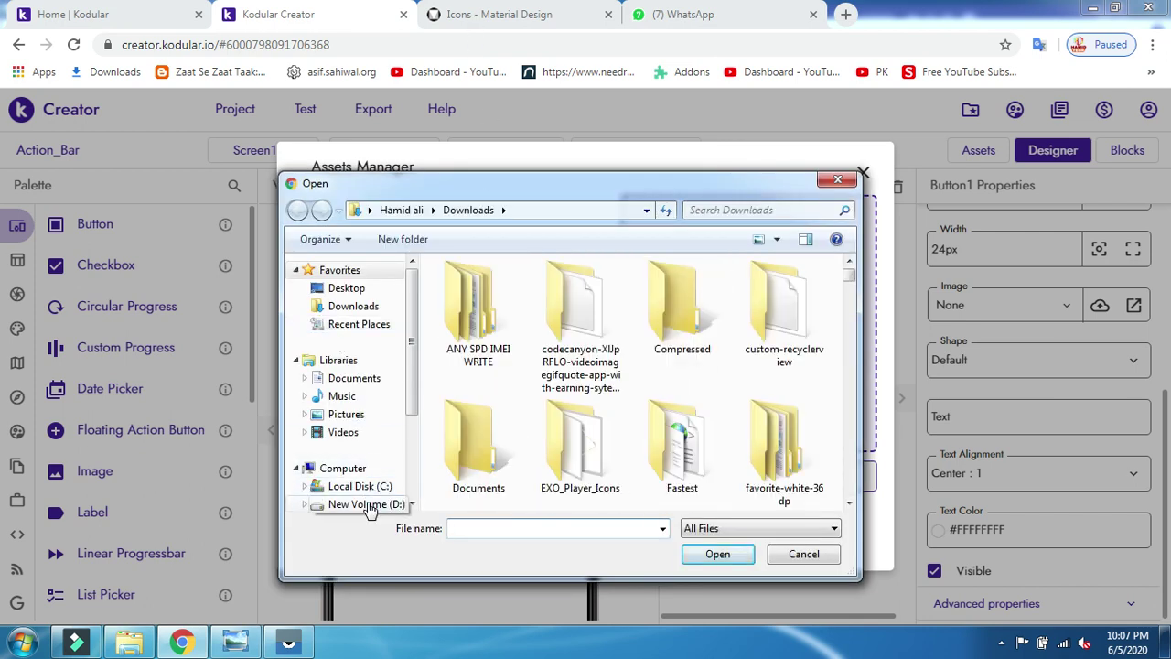
click(369, 505)
click(497, 331)
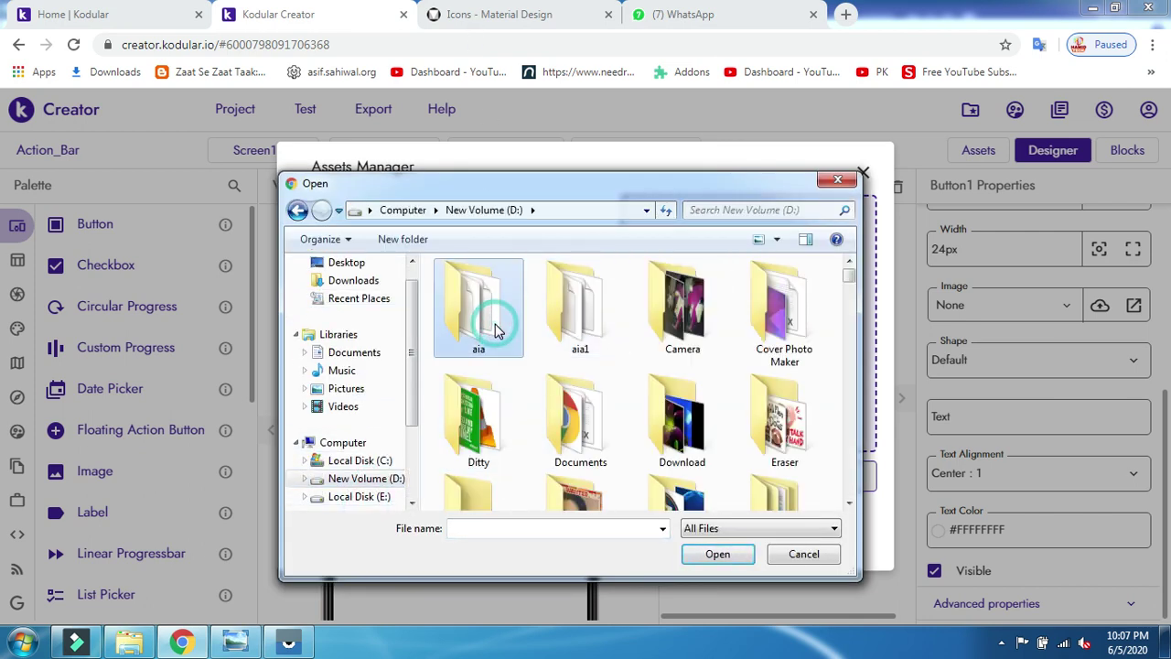
scroll(525, 485, down, 2)
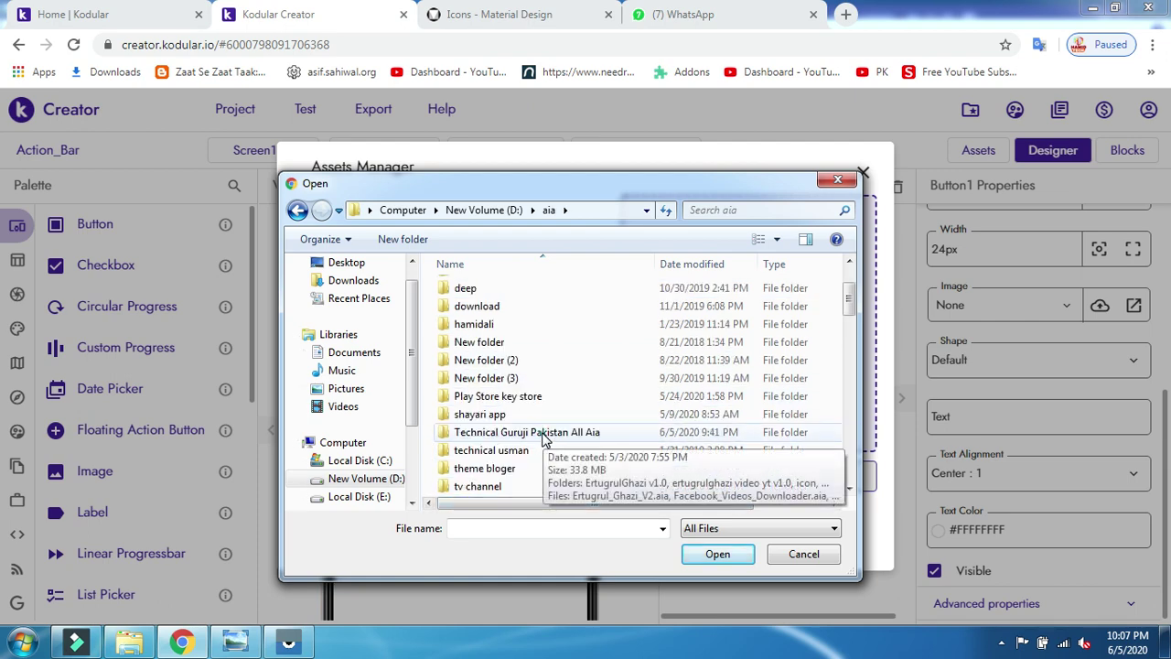
double_click(541, 433)
double_click(487, 322)
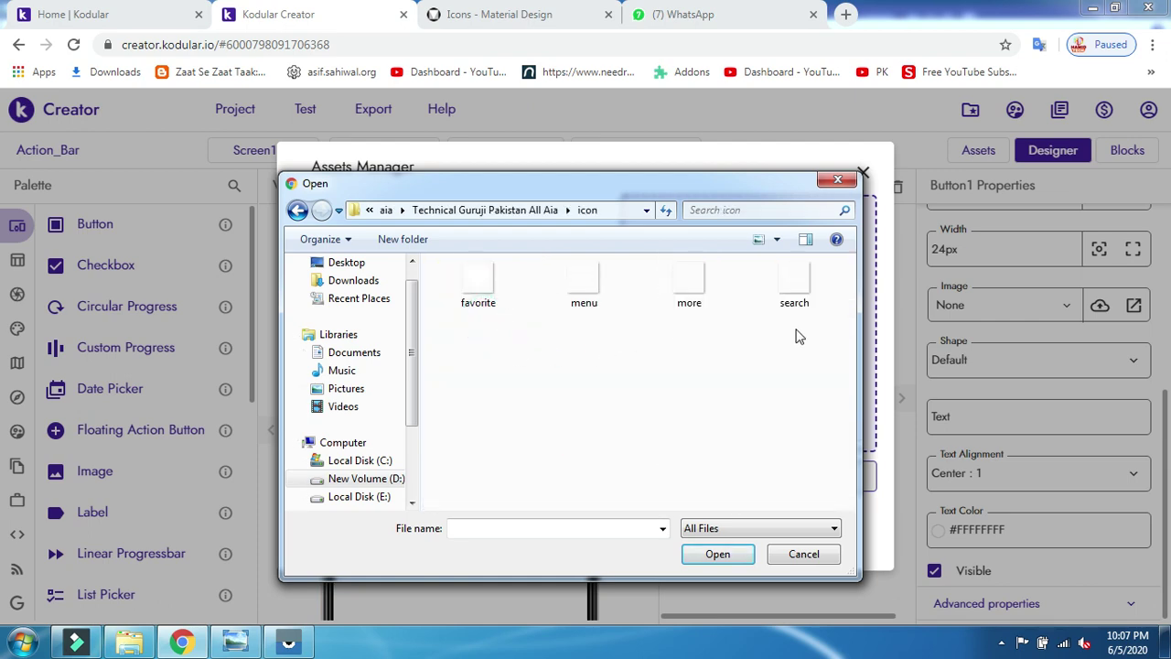
click(479, 300)
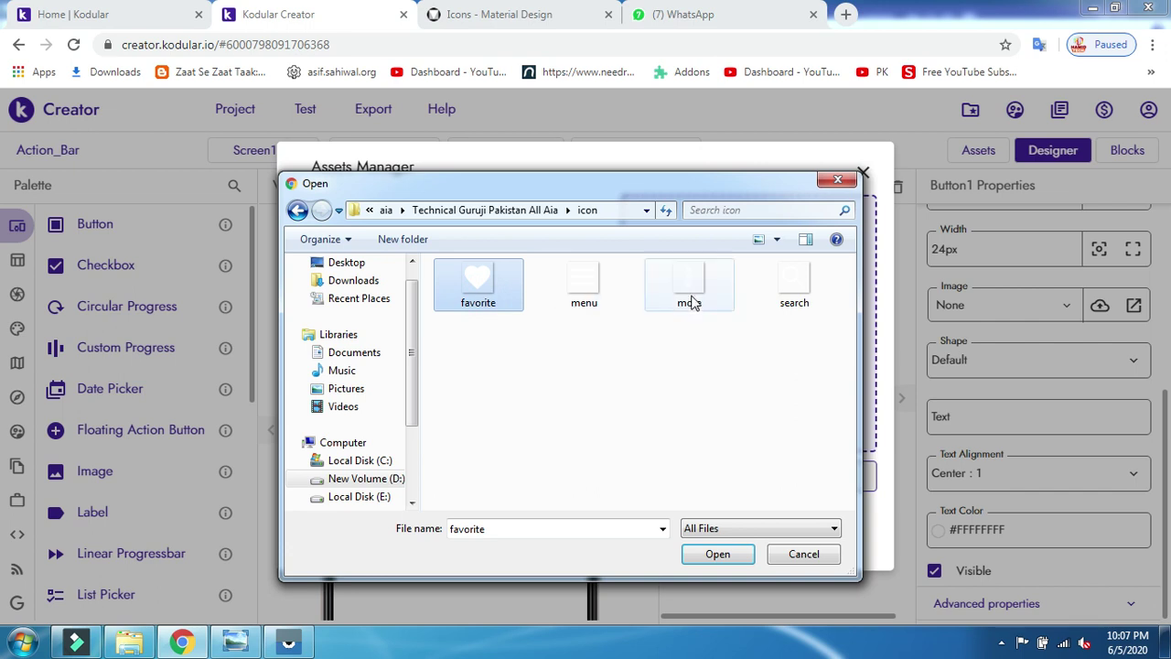
click(714, 554)
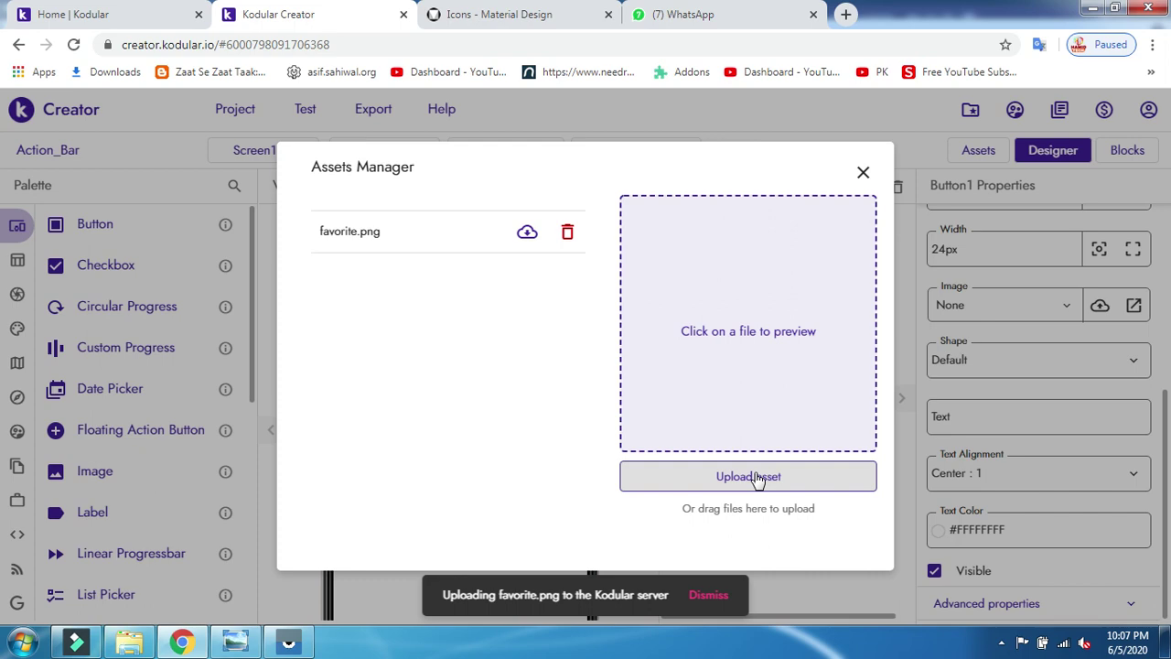
Upload the menu and more icons from the same icon folder to the project's assets.
click(752, 477)
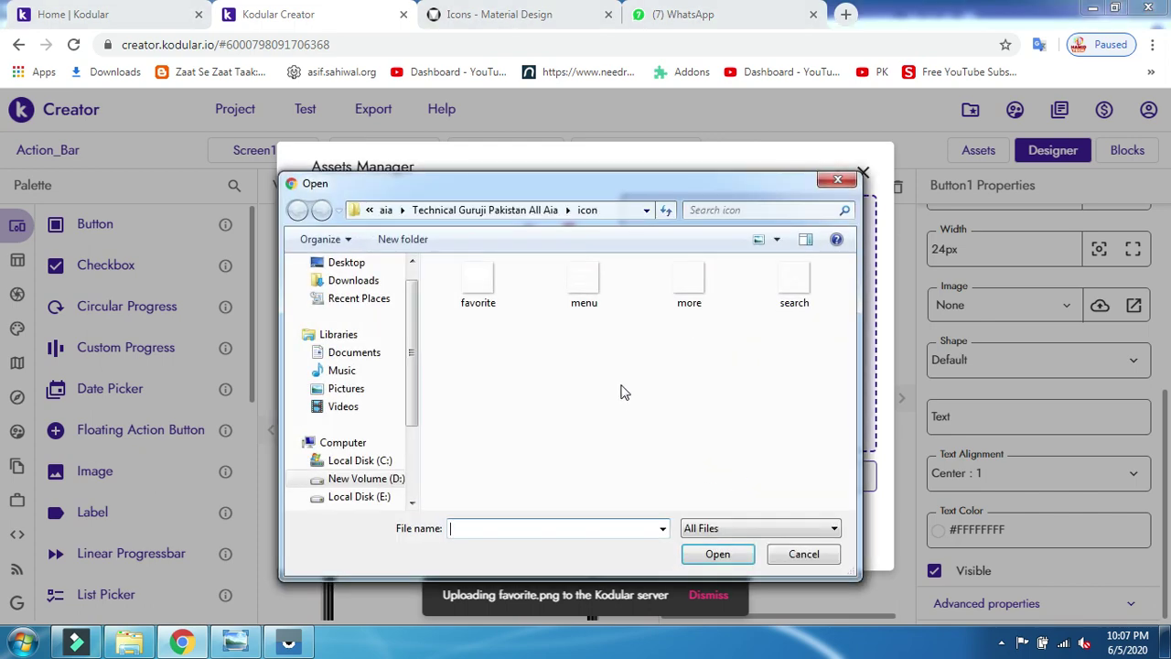
click(585, 282)
click(699, 555)
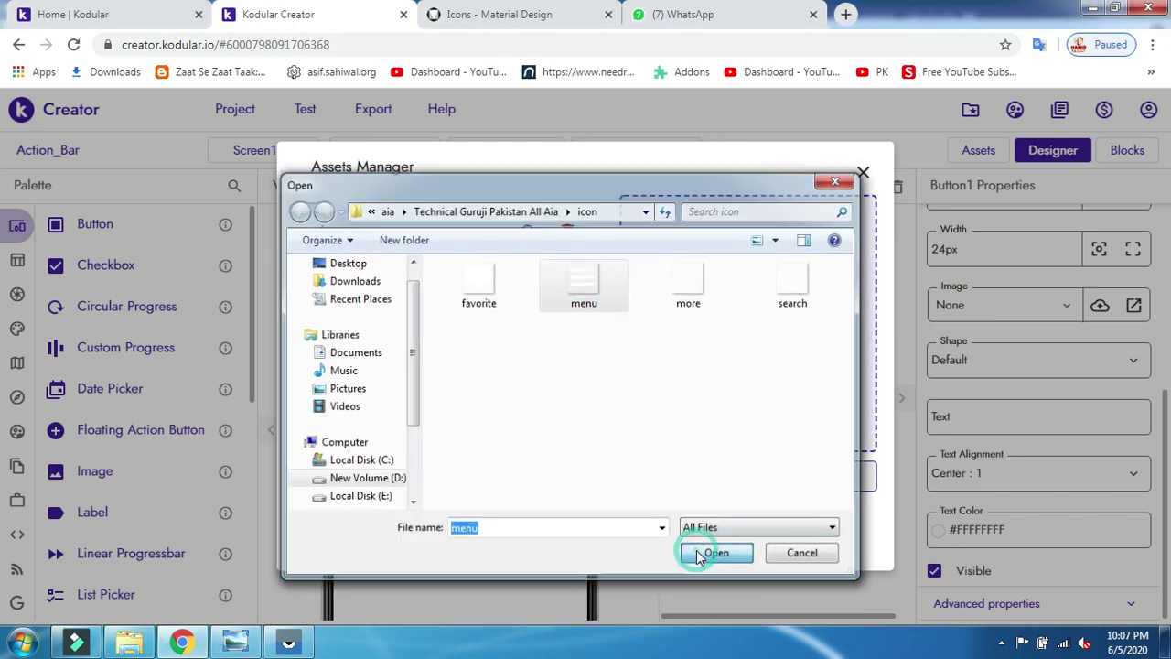
click(710, 474)
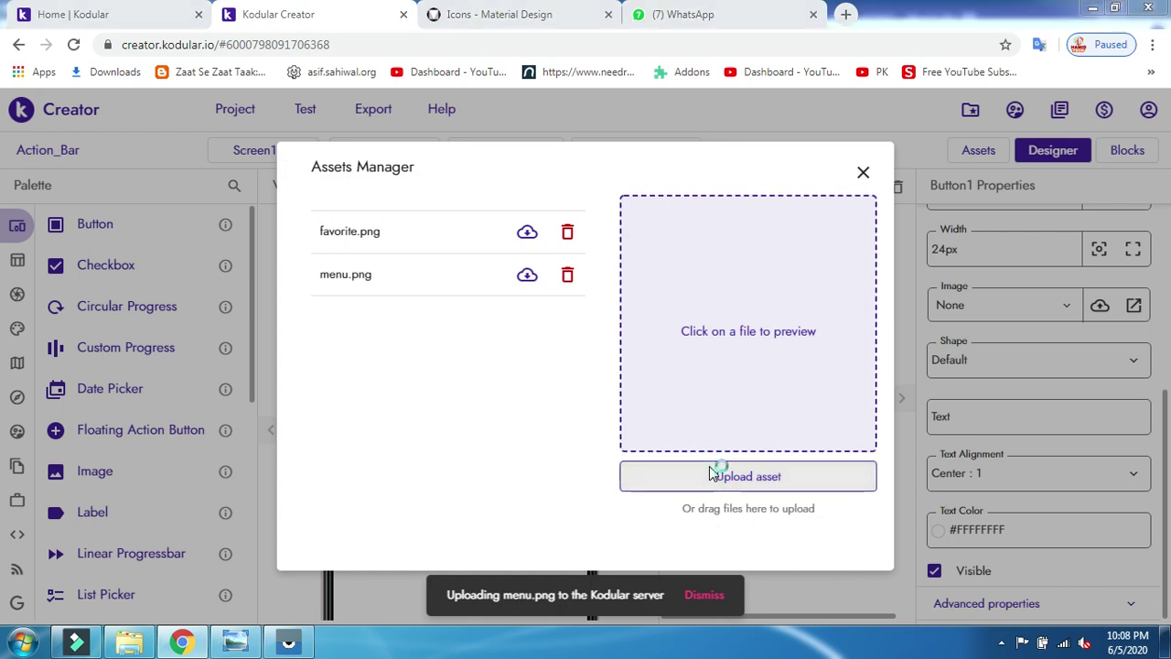
click(705, 298)
click(716, 554)
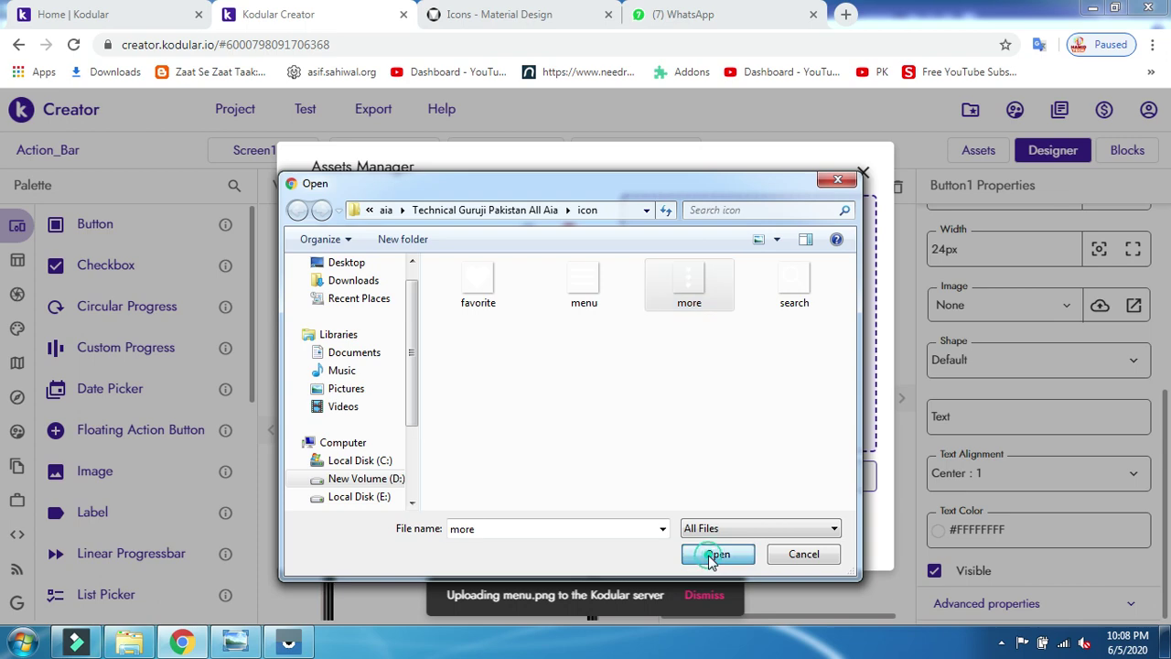
Upload the search icon from the icon folder to the project's assets and close the Assets Manager.
click(722, 471)
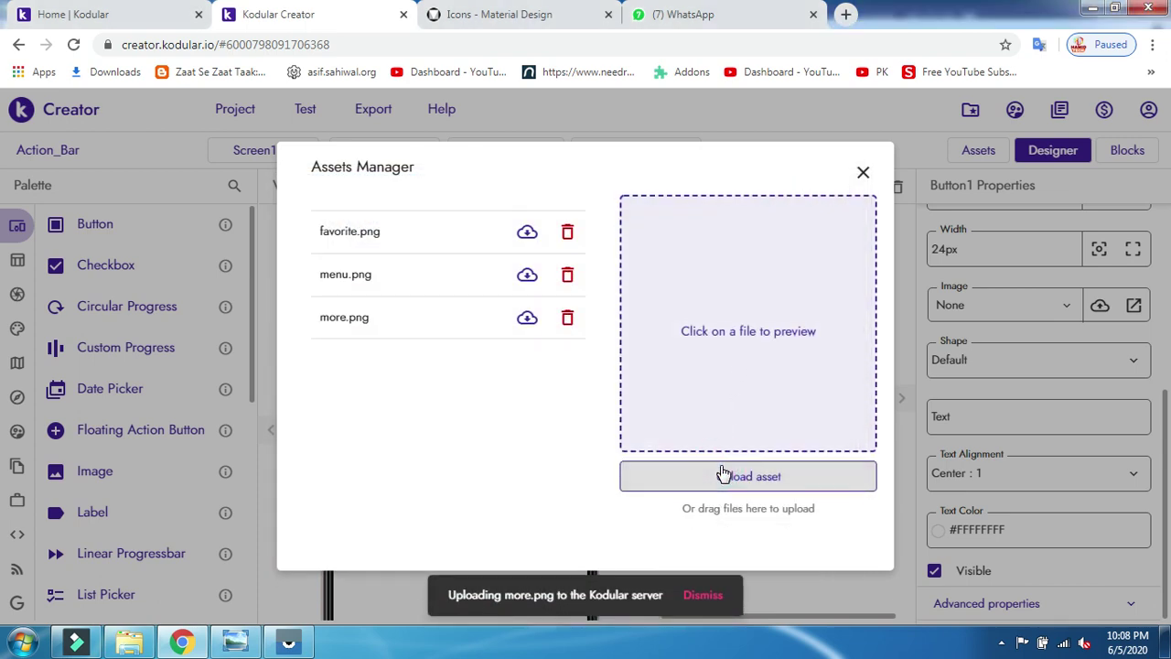
click(723, 472)
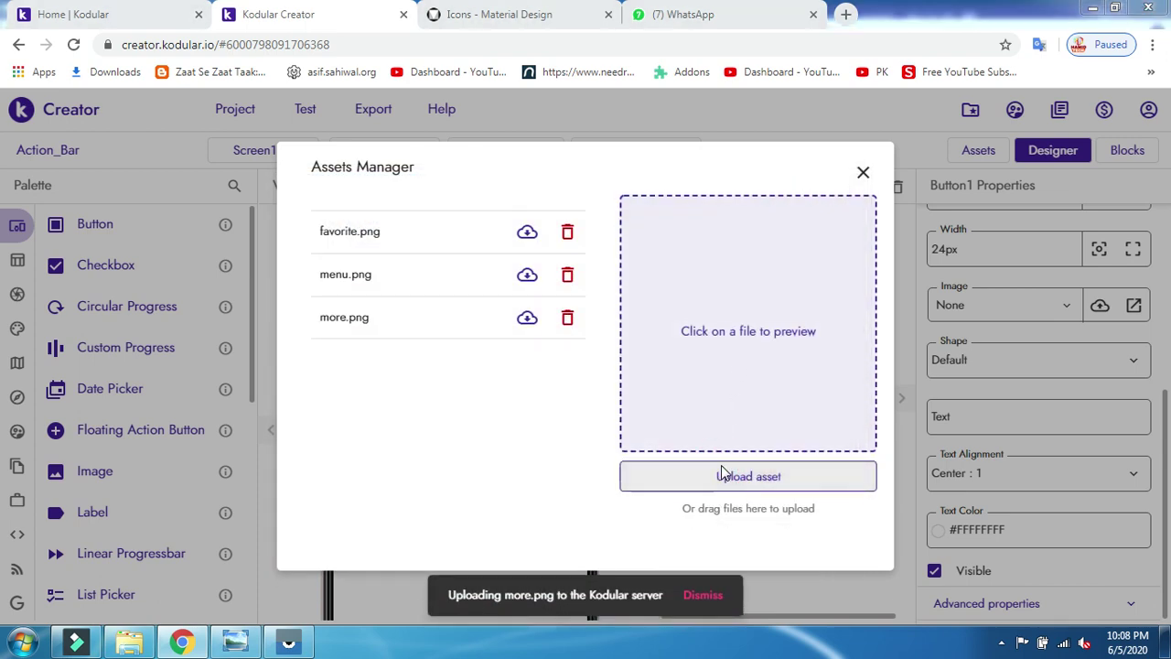
click(792, 286)
click(706, 551)
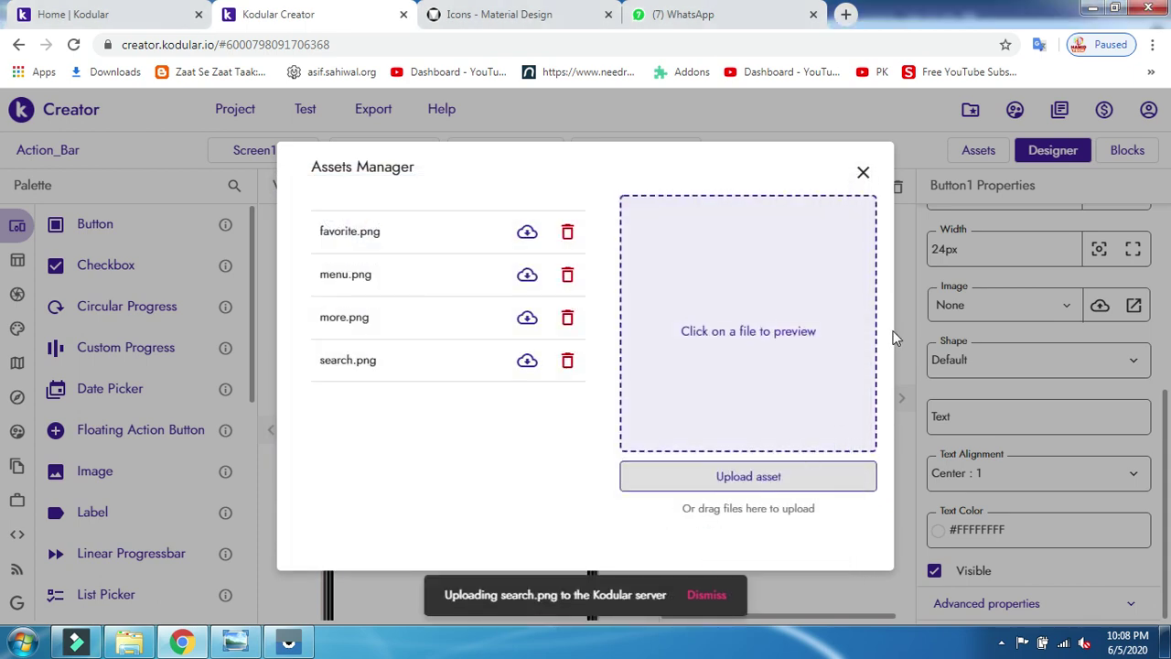
click(863, 173)
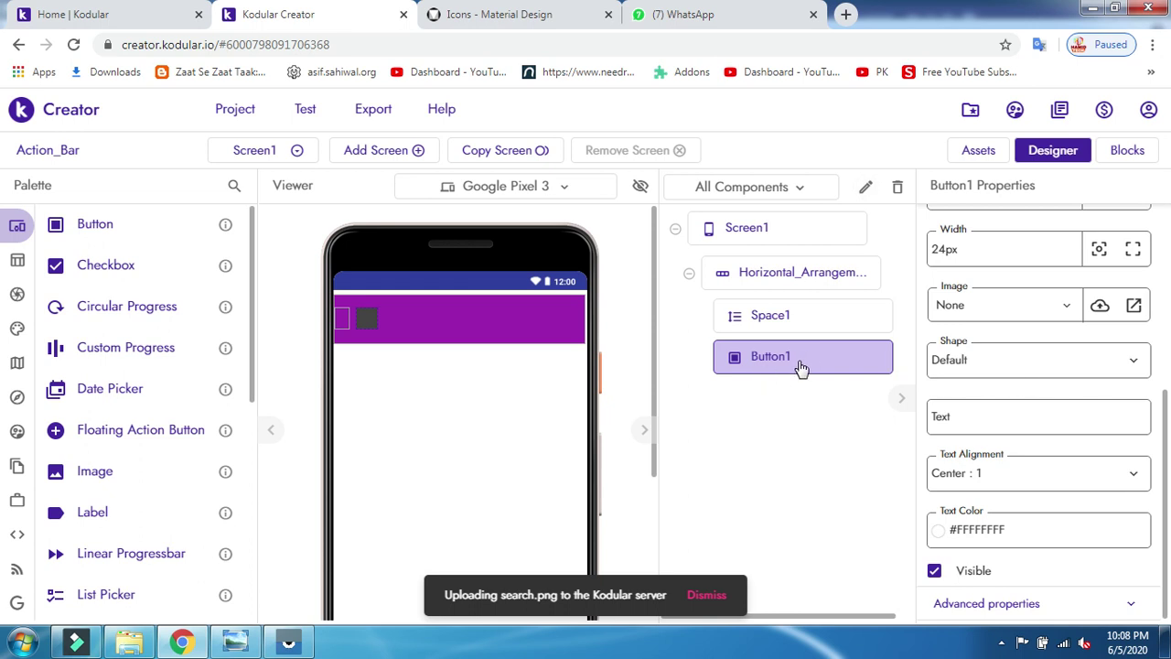
Rename the button in the horizontal arrangement to btn_slid.
click(867, 192)
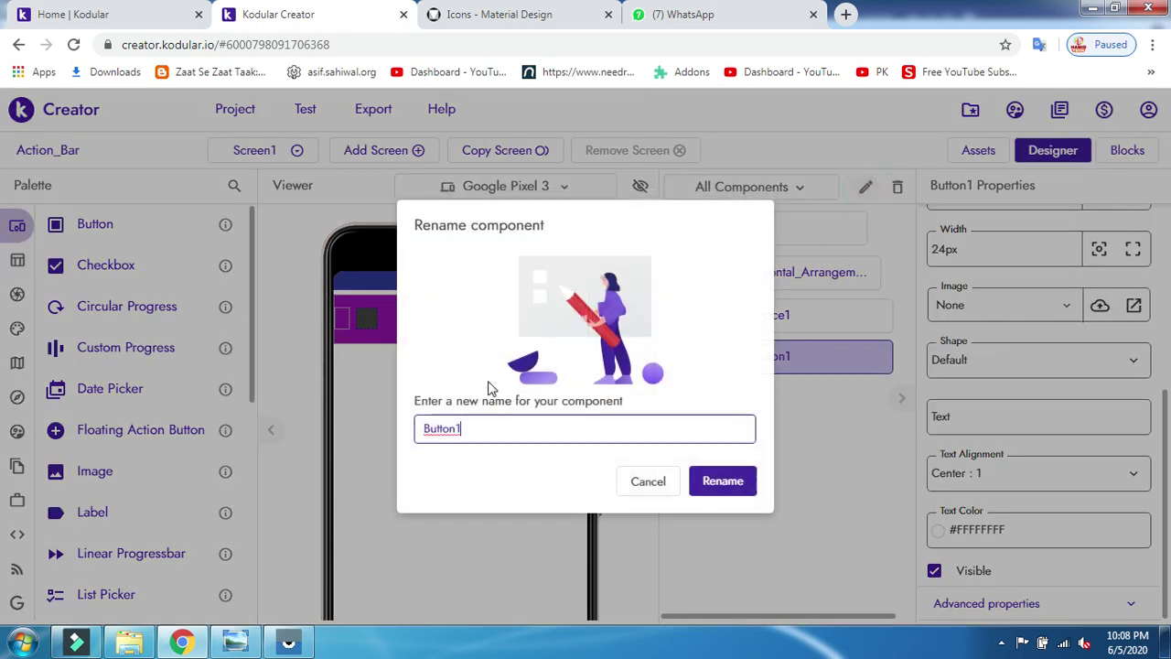
double_click(472, 426)
text(btn_slid)
click(709, 480)
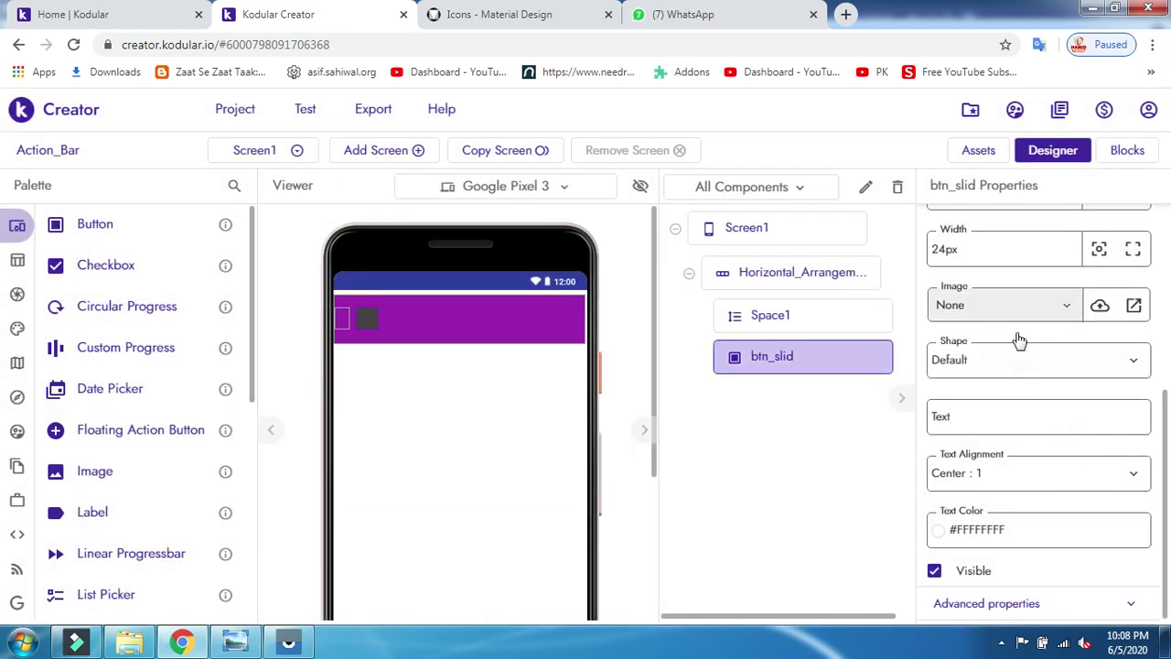
Set the image of btn_slid to menu.png and its shape to Oval.
click(961, 311)
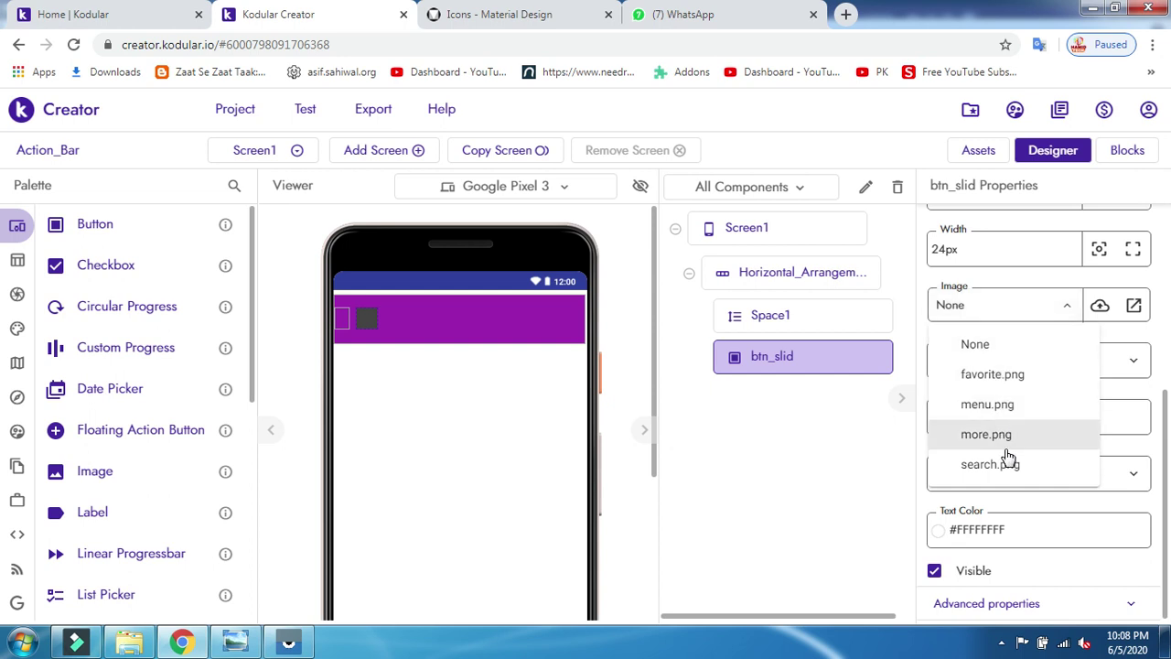
click(988, 404)
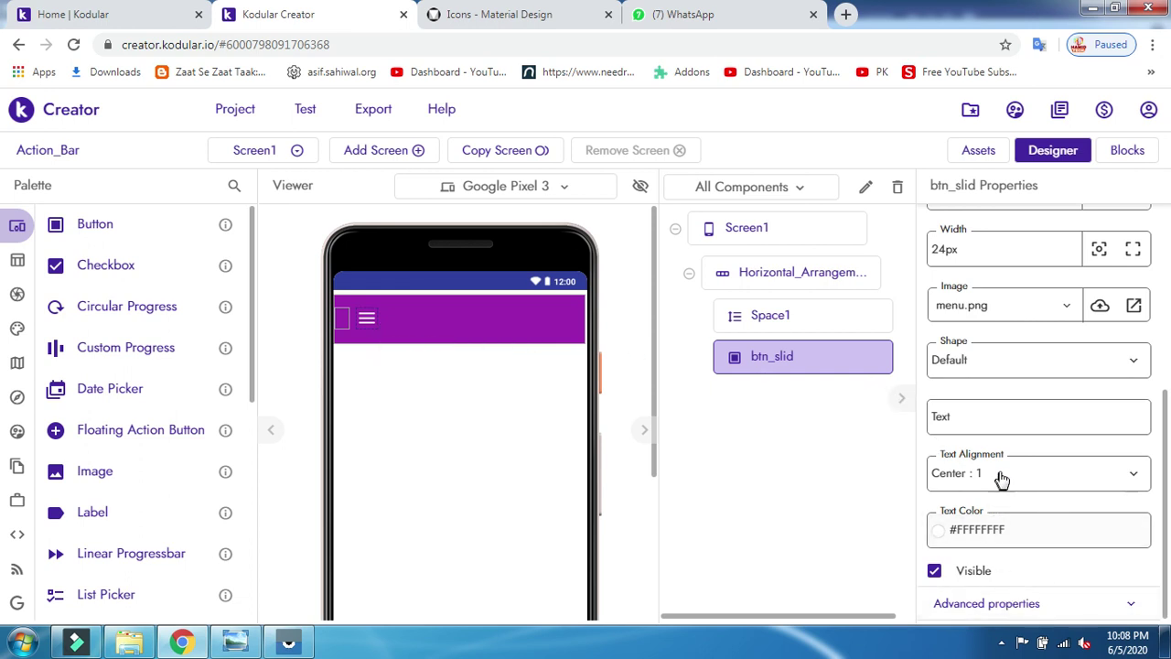
click(963, 361)
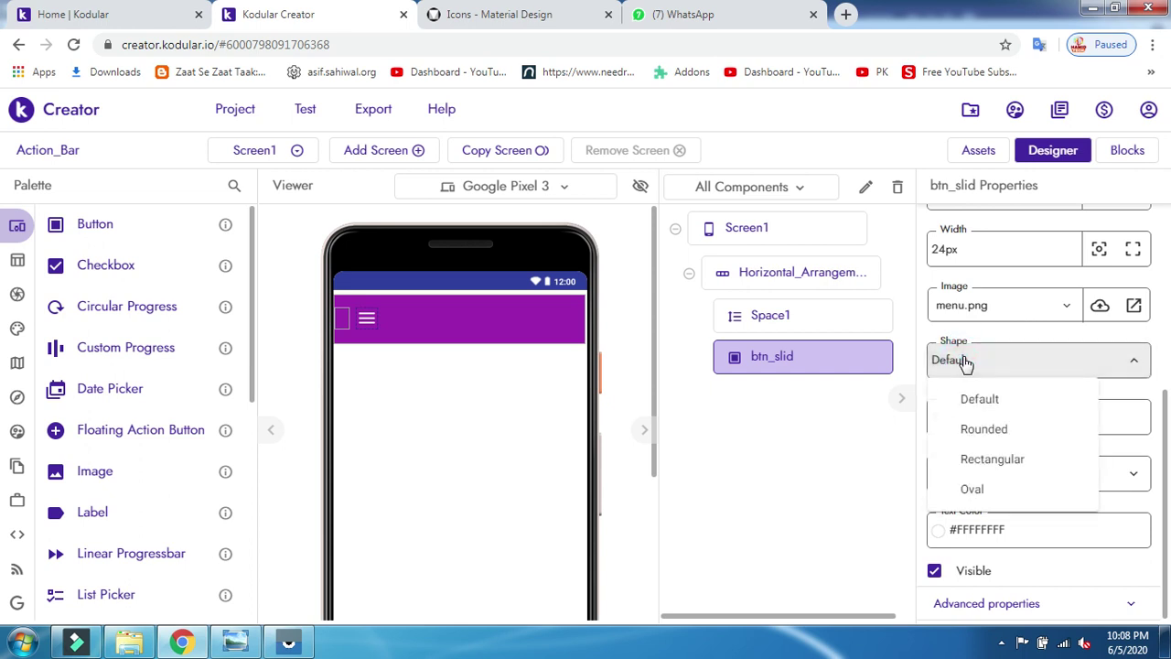
click(982, 494)
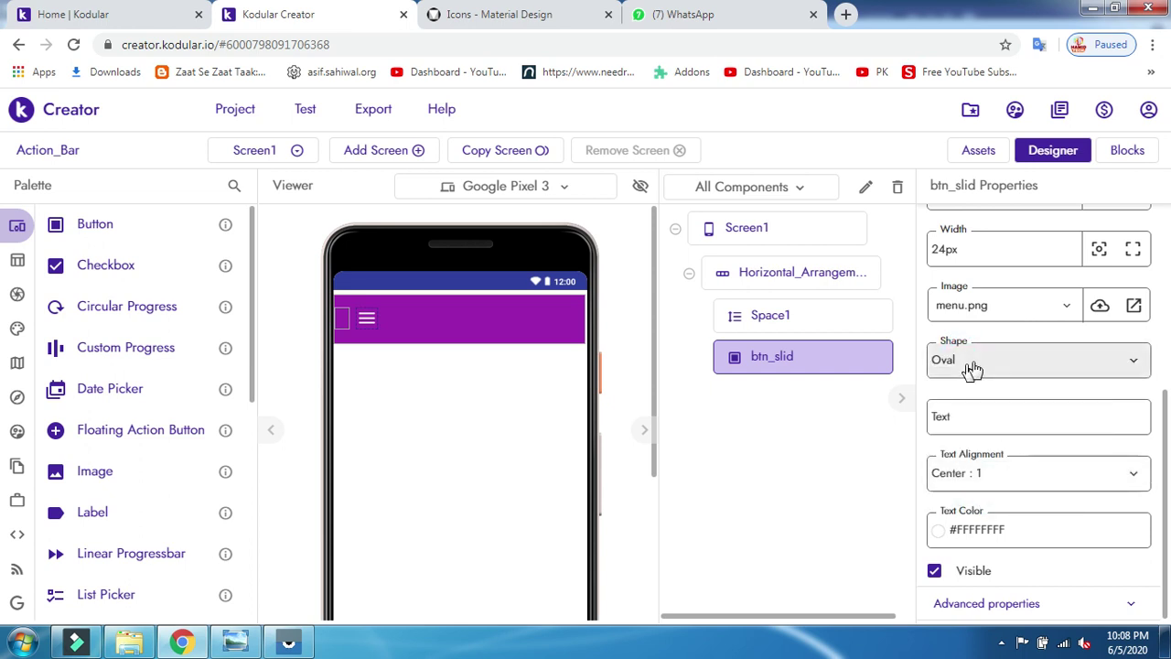
Check the menu button in the mirrored phone preview and compare the arrangement with the reference app bar image.
click(288, 642)
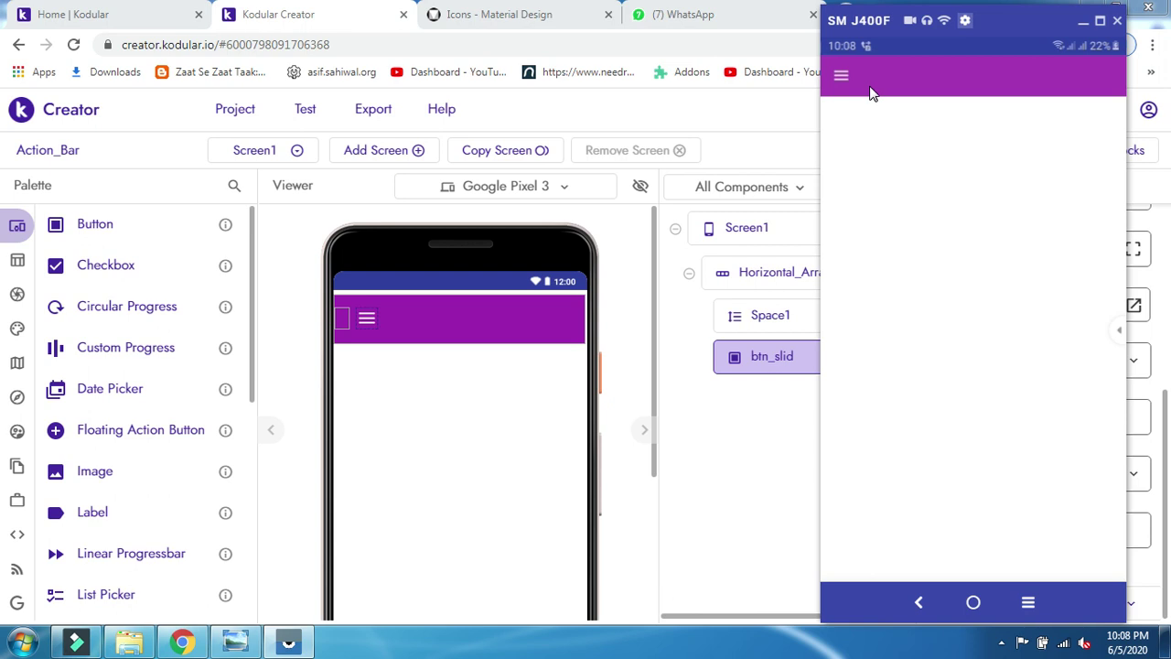
click(638, 362)
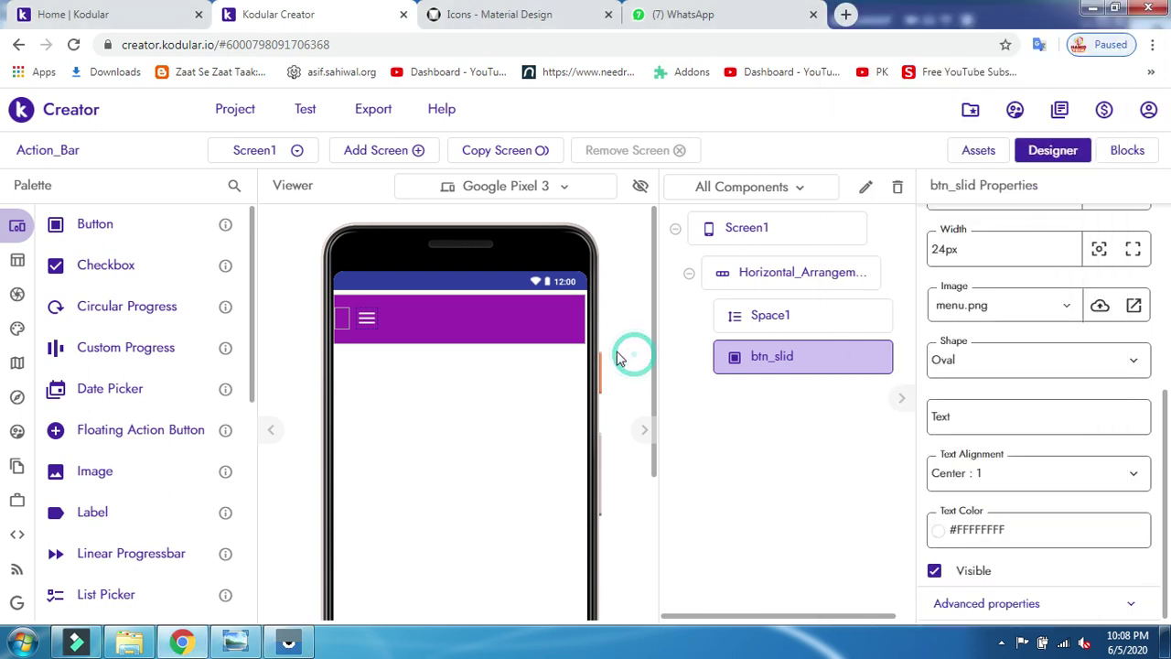
click(388, 316)
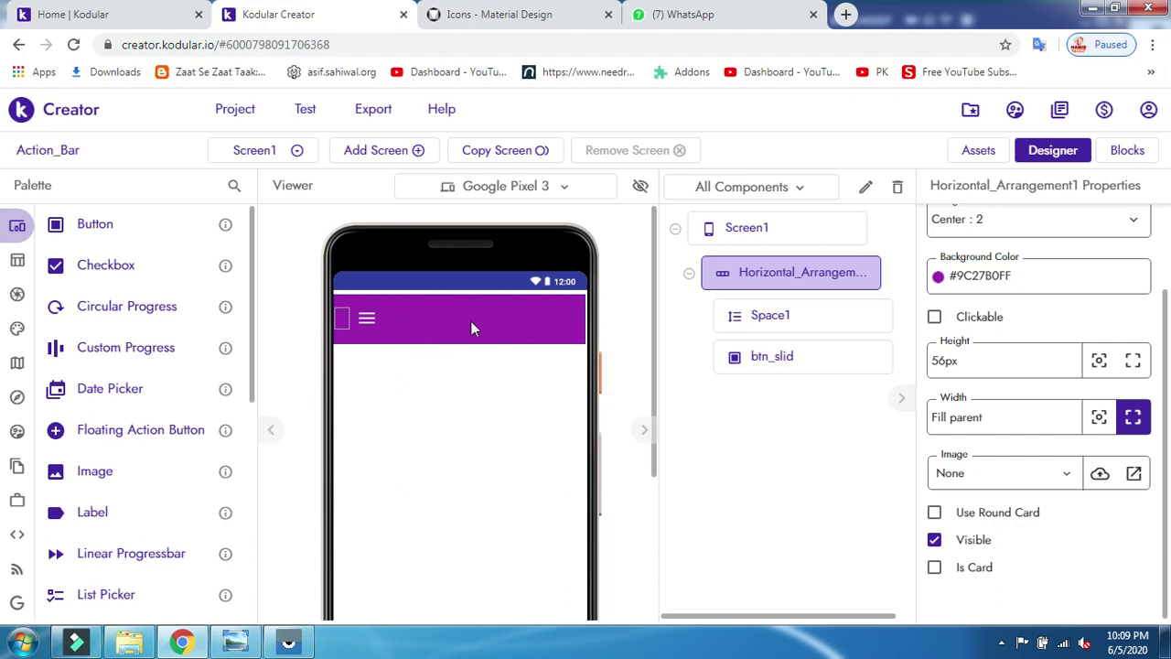
click(235, 641)
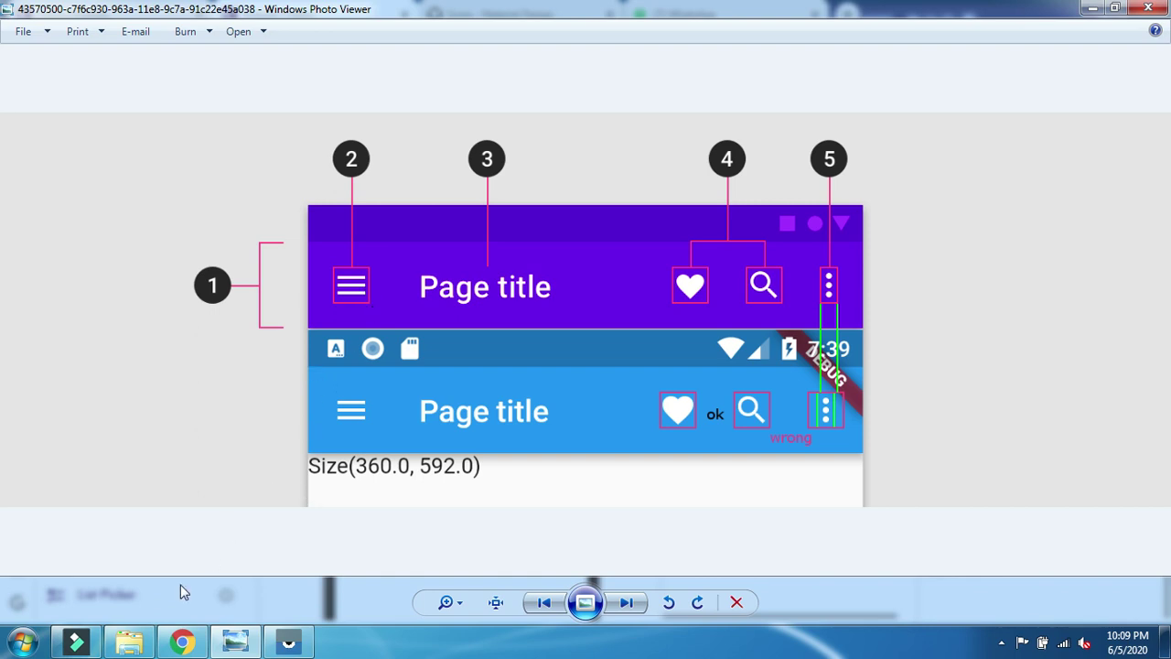
click(182, 641)
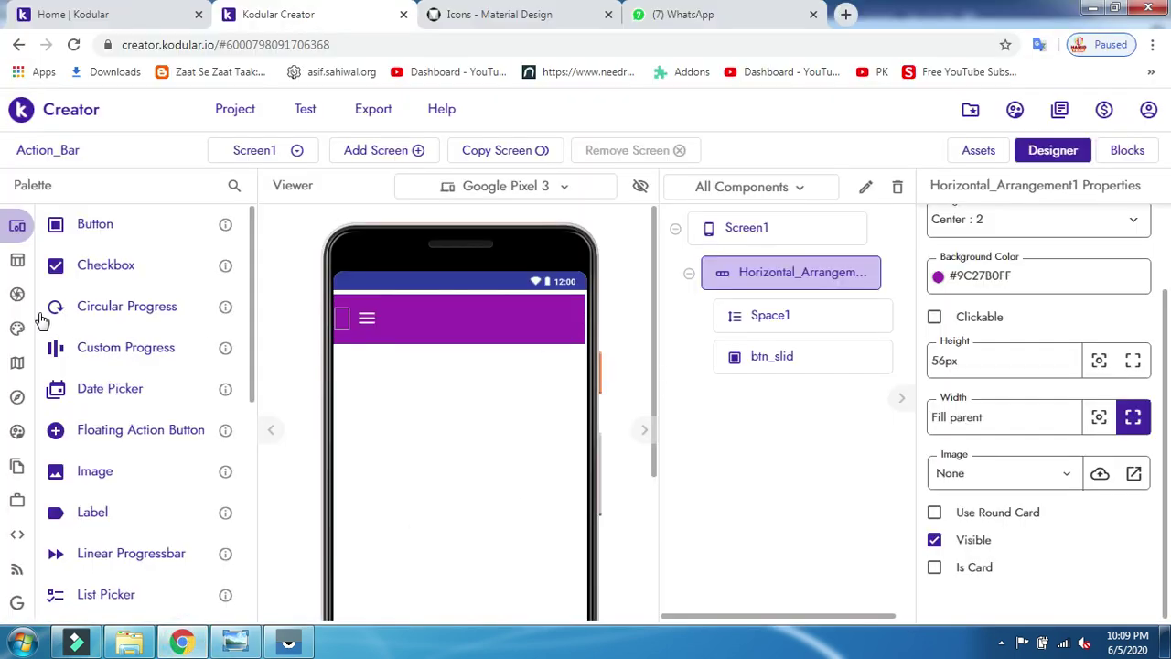
Add a Space after btn_slid in the horizontal arrangement and set its width to 32 px.
mouse_move(53, 289)
click(57, 261)
click(87, 293)
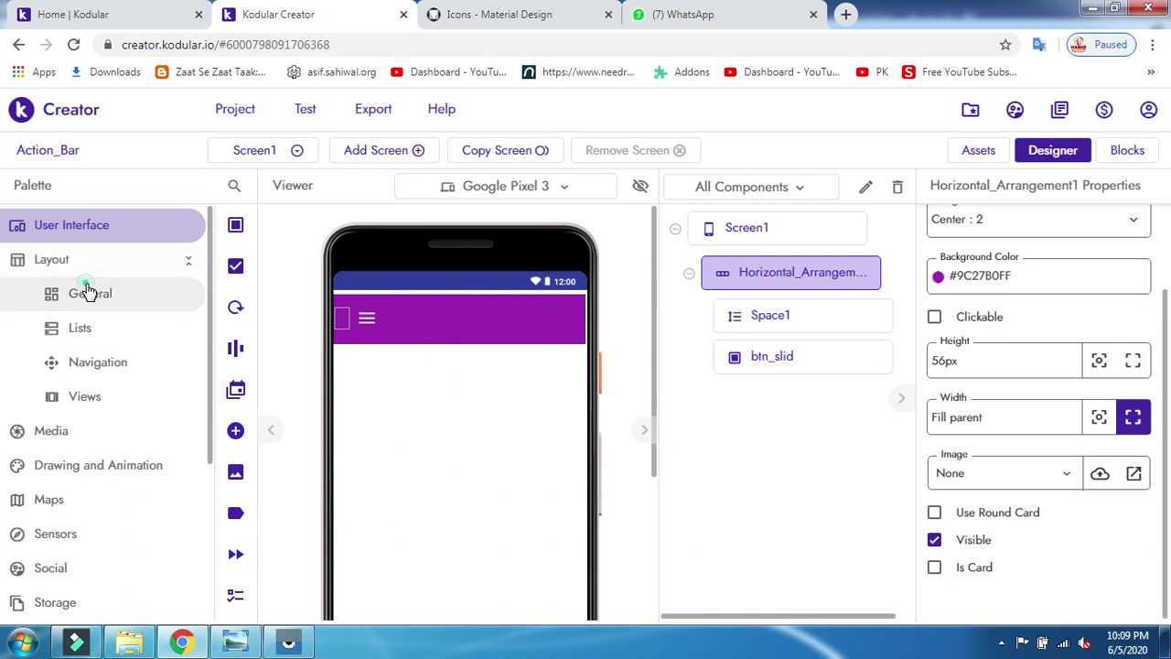
drag(98, 389, 143, 390)
drag(409, 348, 421, 347)
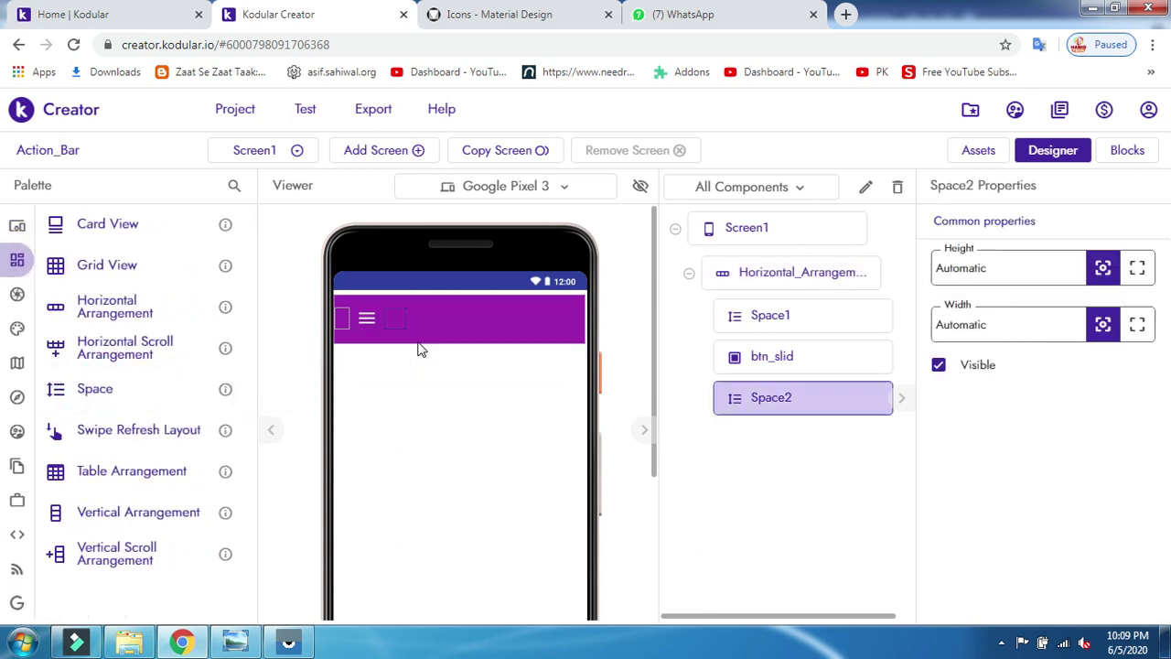
click(993, 328)
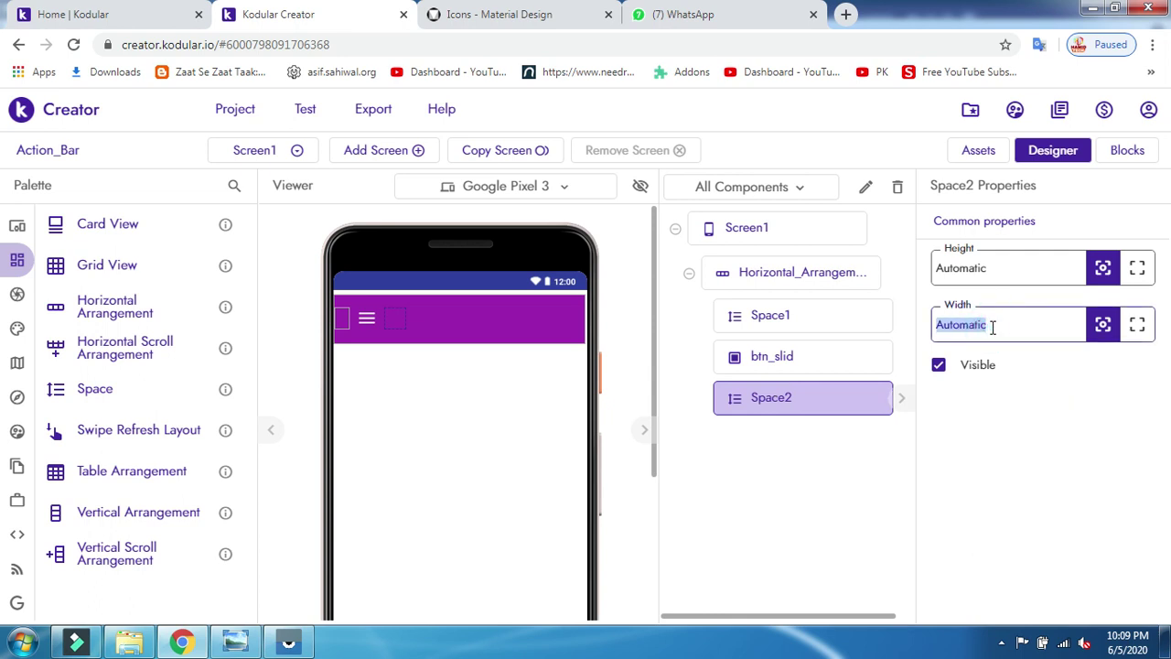
text(32)
click(975, 459)
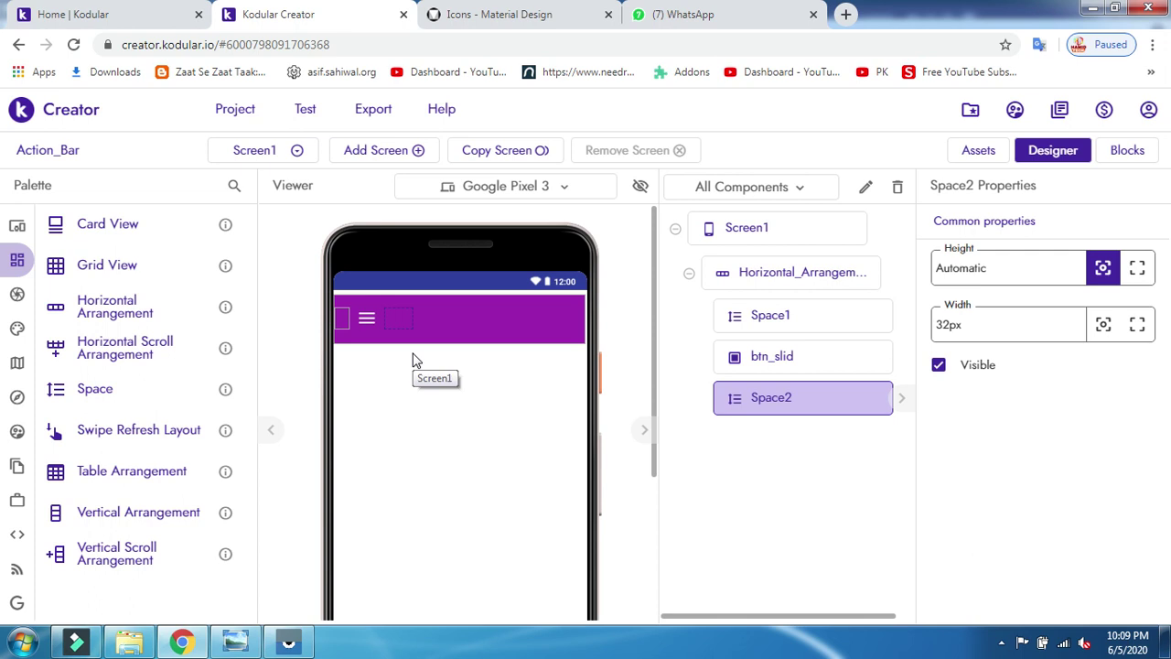
Add a Label after the second space in the horizontal arrangement and set its text color to white, #FFFFFFFF.
mouse_move(36, 238)
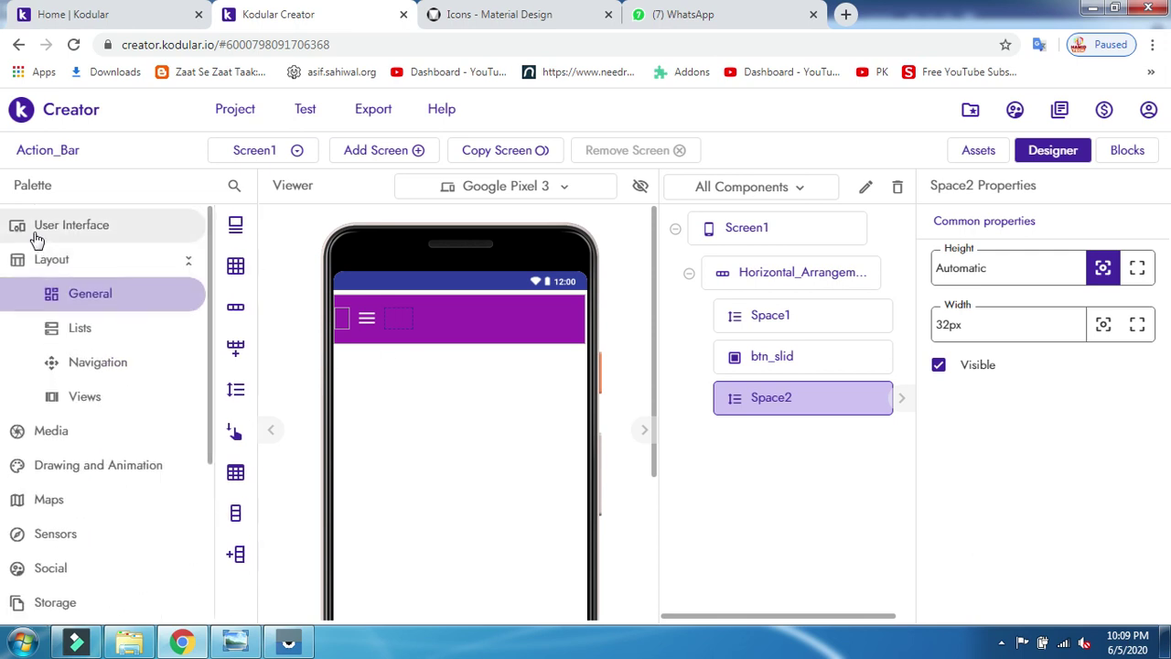
click(63, 228)
mouse_move(165, 431)
drag(84, 512, 478, 339)
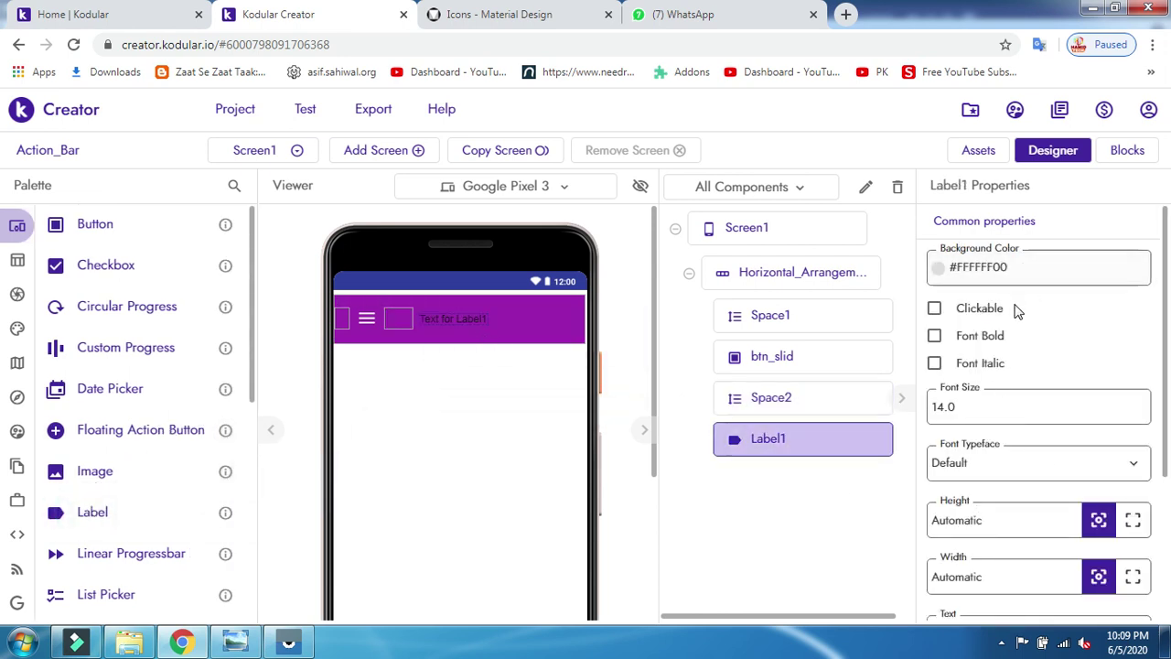
scroll(1014, 489, down, 3)
click(1014, 524)
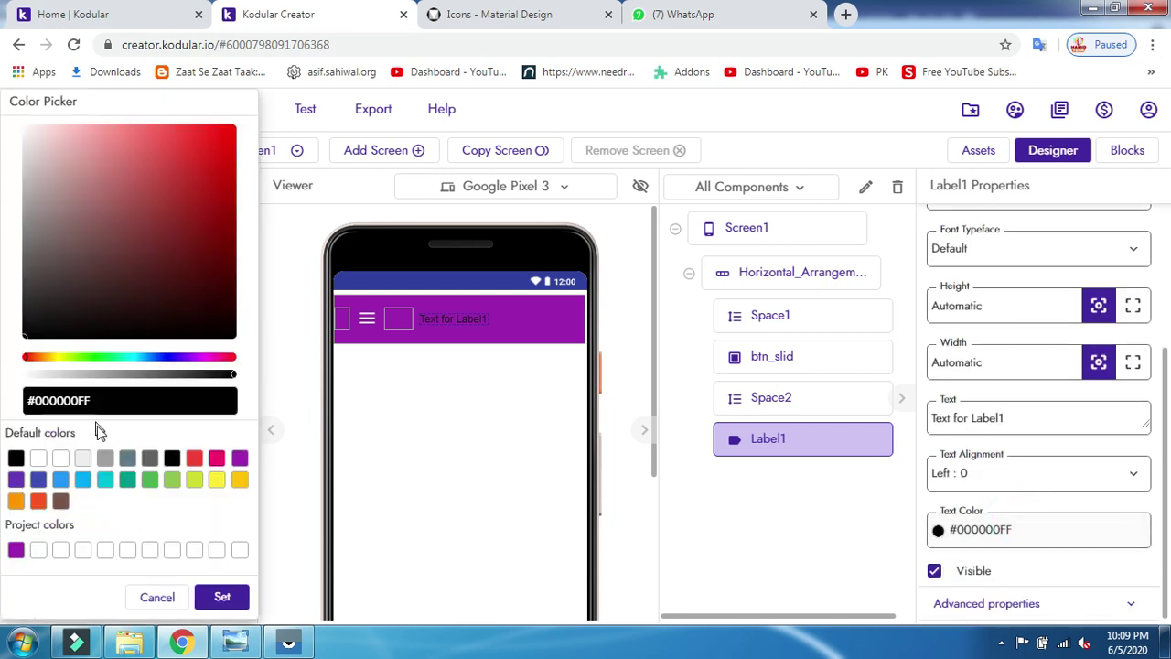
click(61, 458)
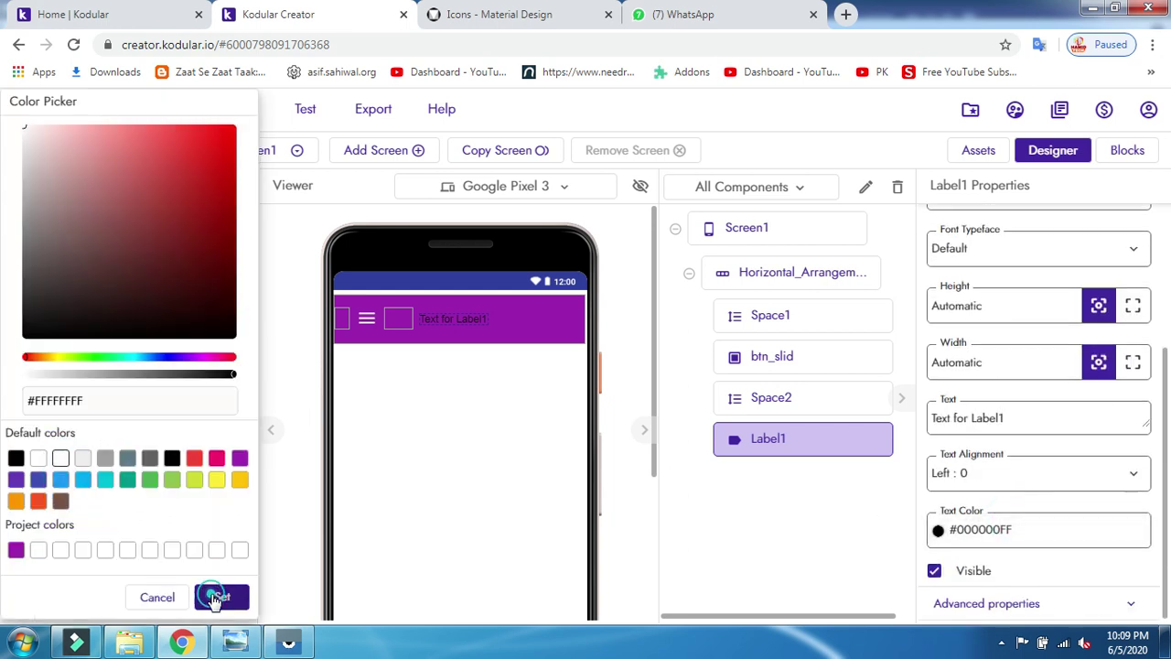
click(219, 597)
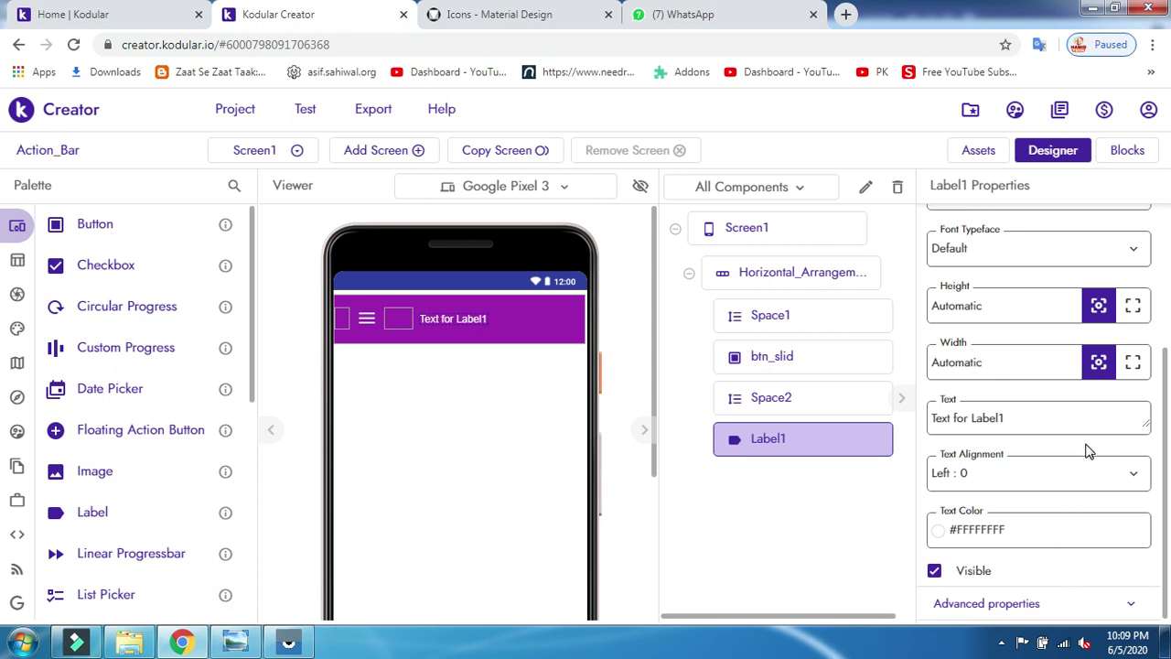
Set the label's font size to 18 and its text to "Page tittle".
scroll(1038, 472, up, 3)
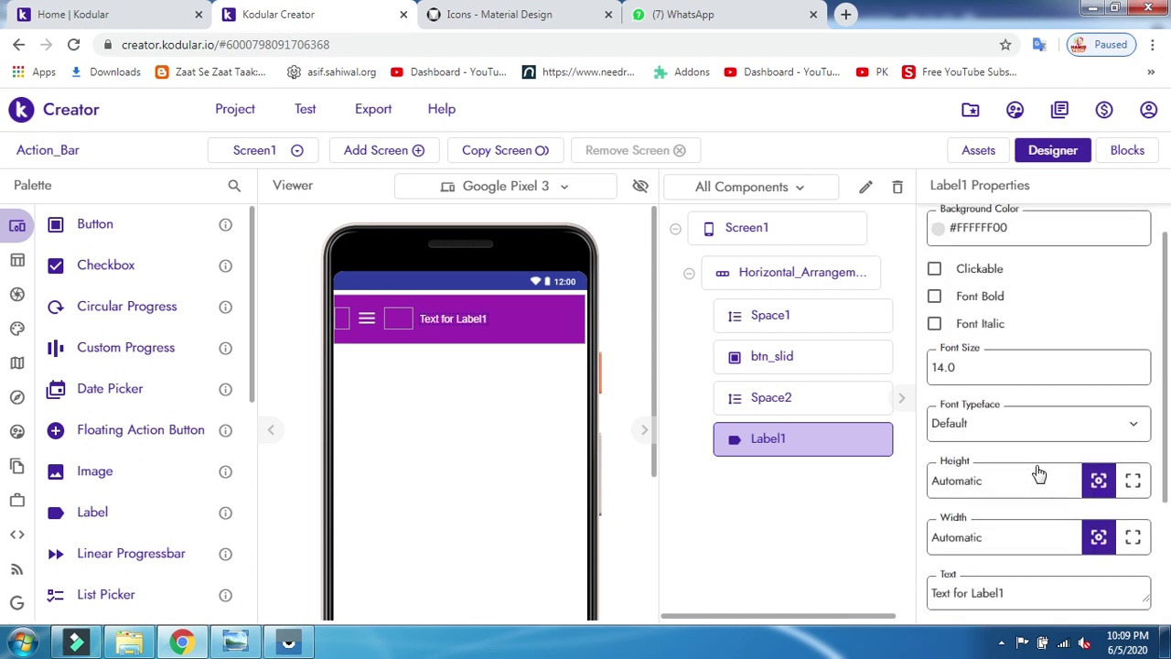
double_click(946, 410)
text(18)
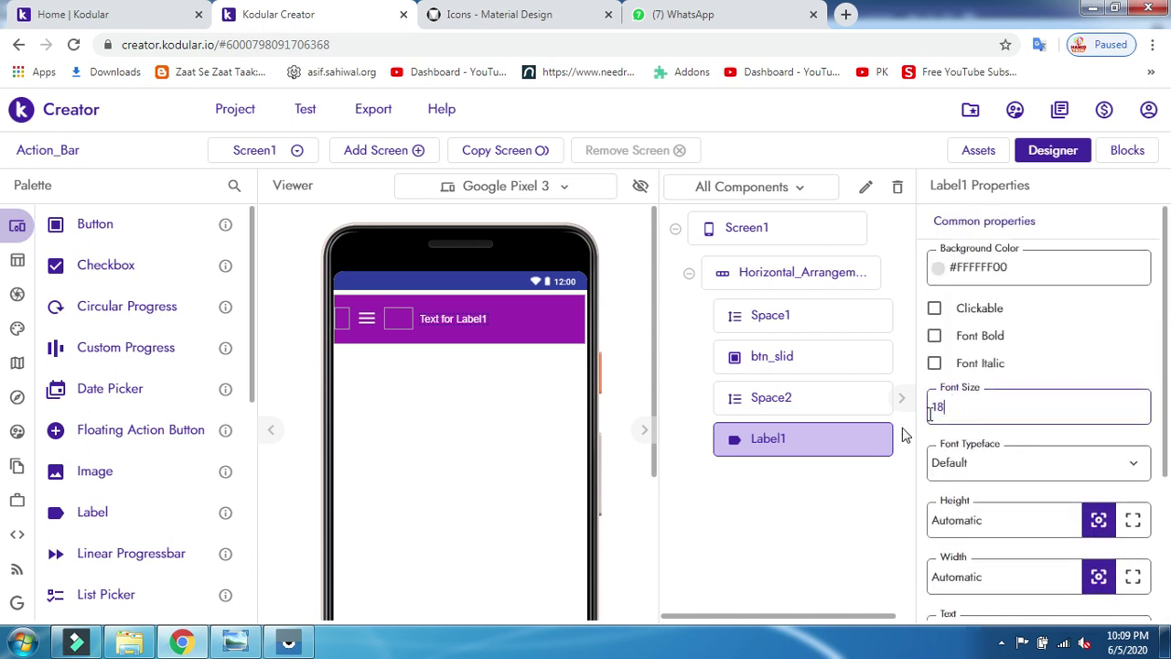
click(730, 538)
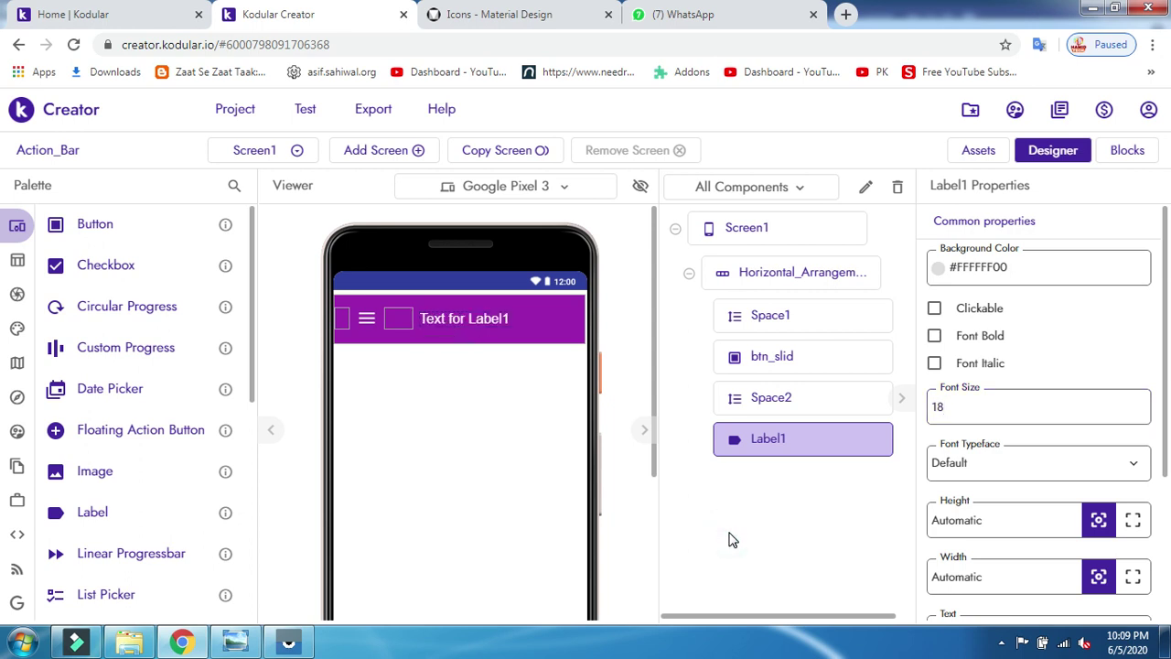
scroll(1037, 474, down, 2)
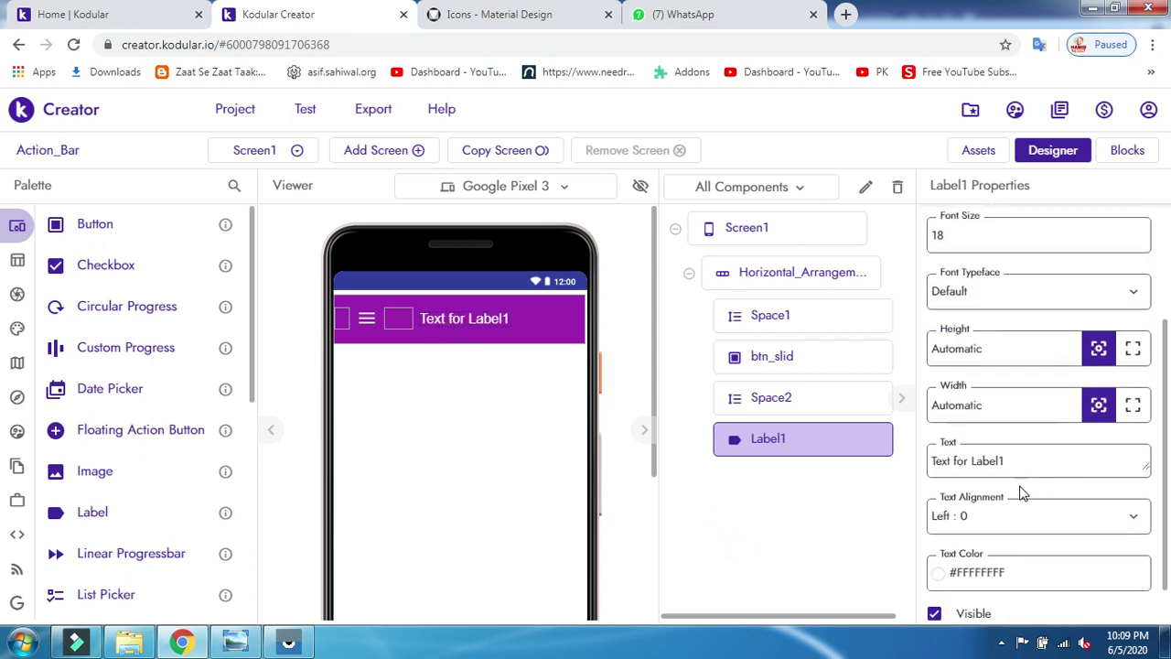
click(1014, 469)
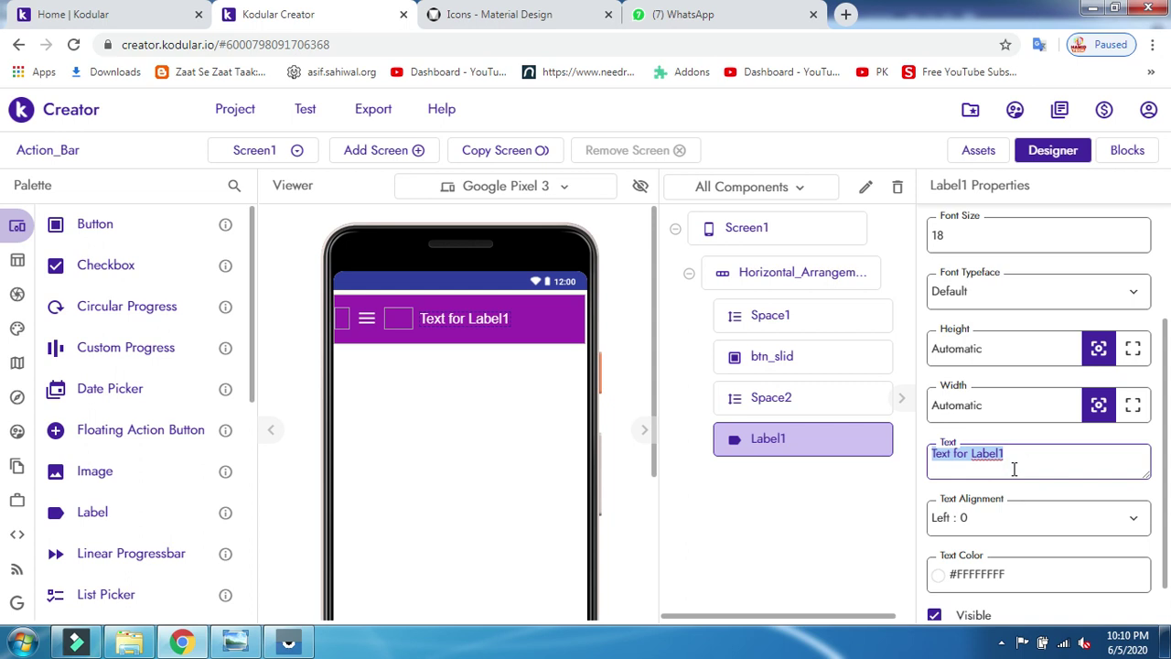
text(Page tittle)
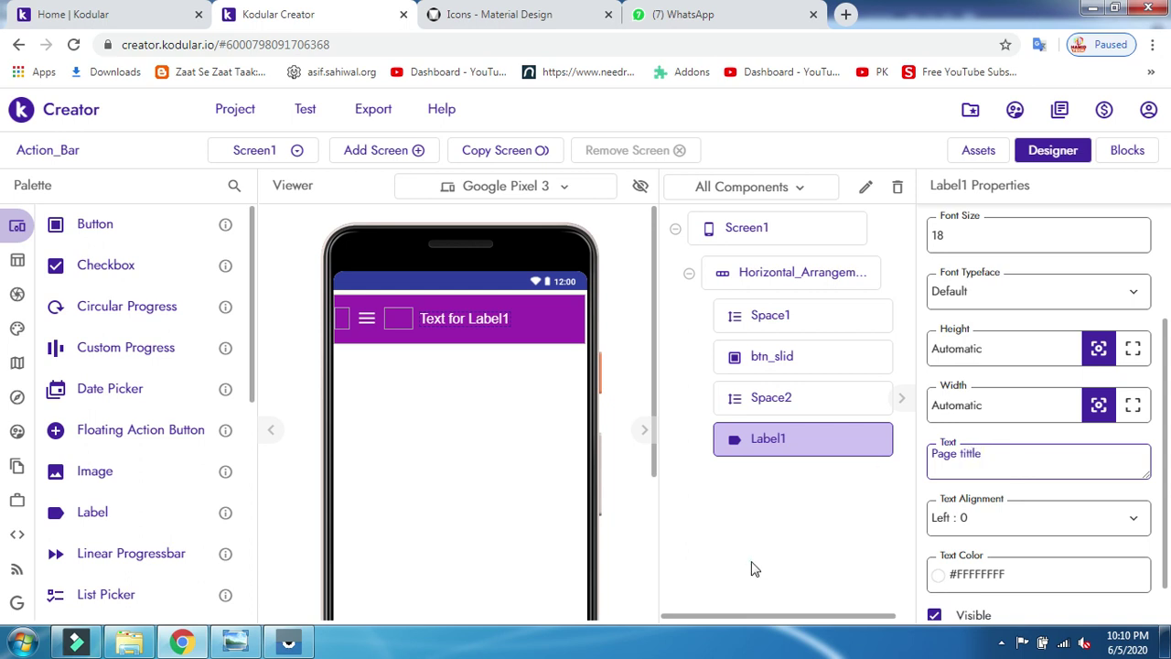
click(750, 564)
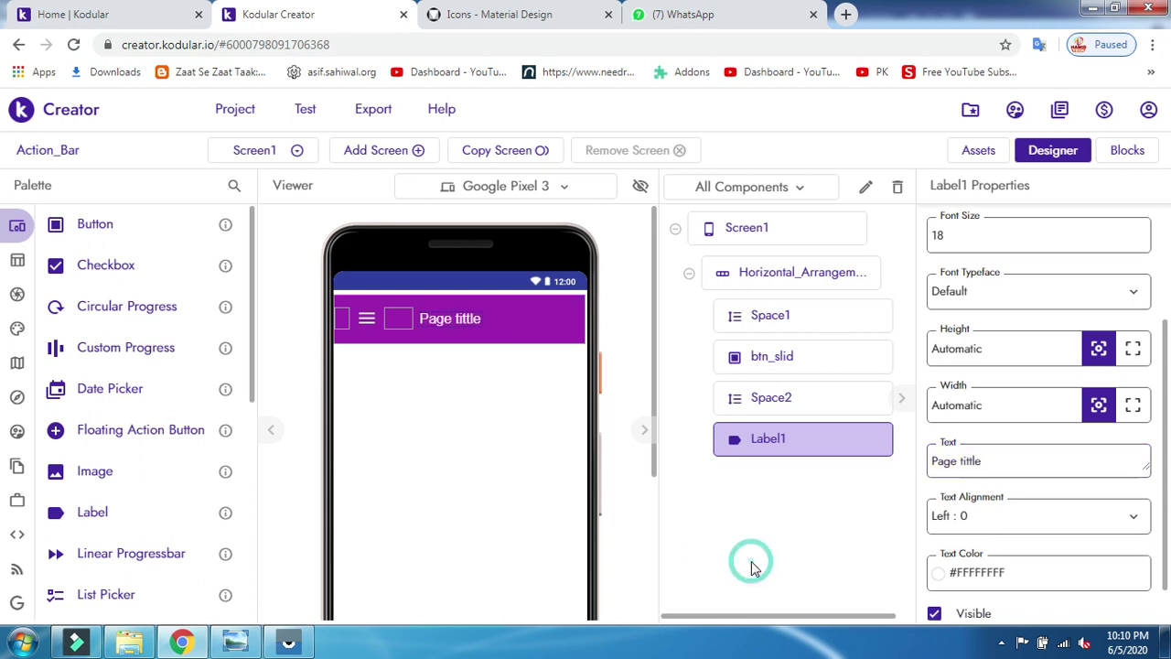
Compare the page title in the mirrored phone preview with the reference app bar image.
click(288, 642)
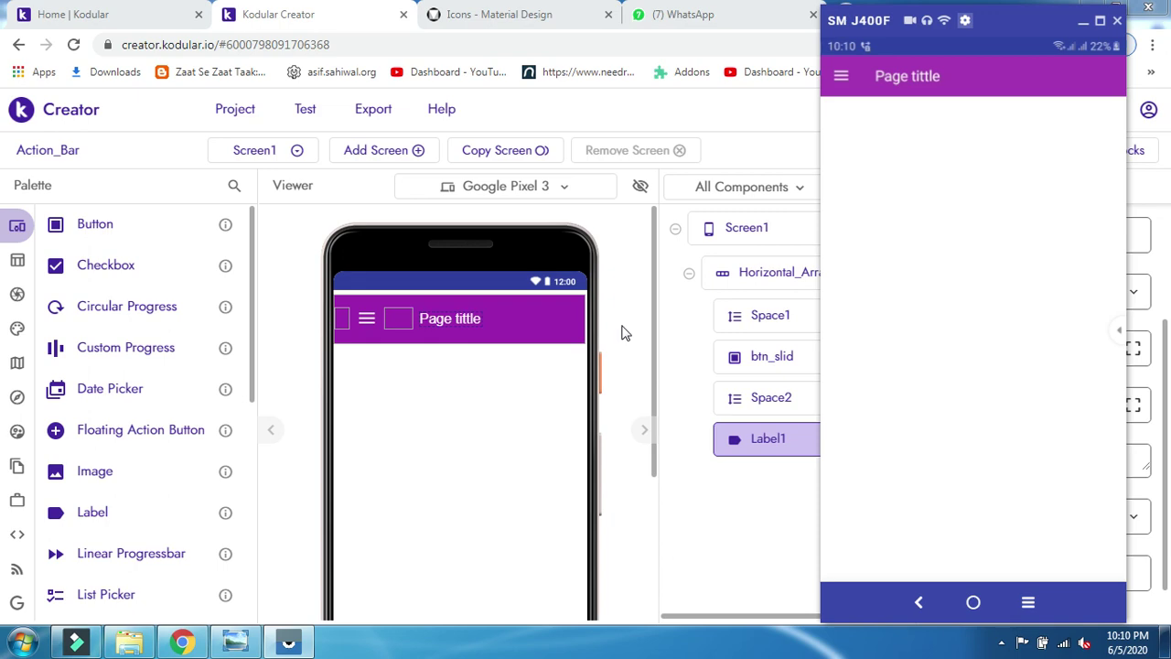
click(235, 642)
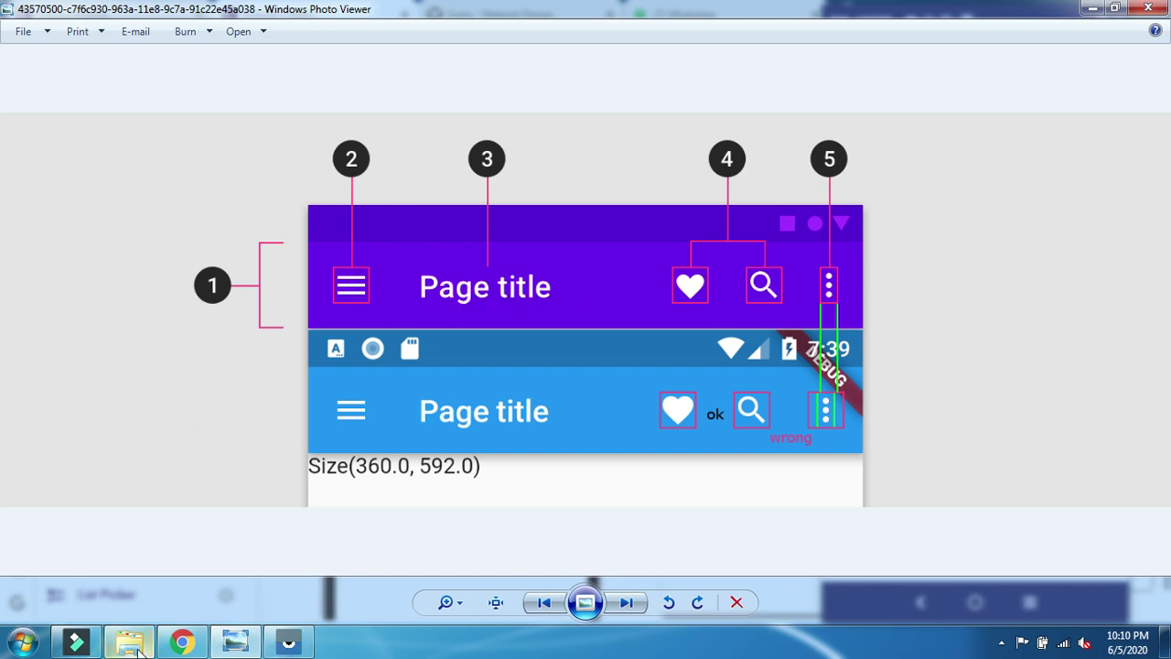
click(183, 643)
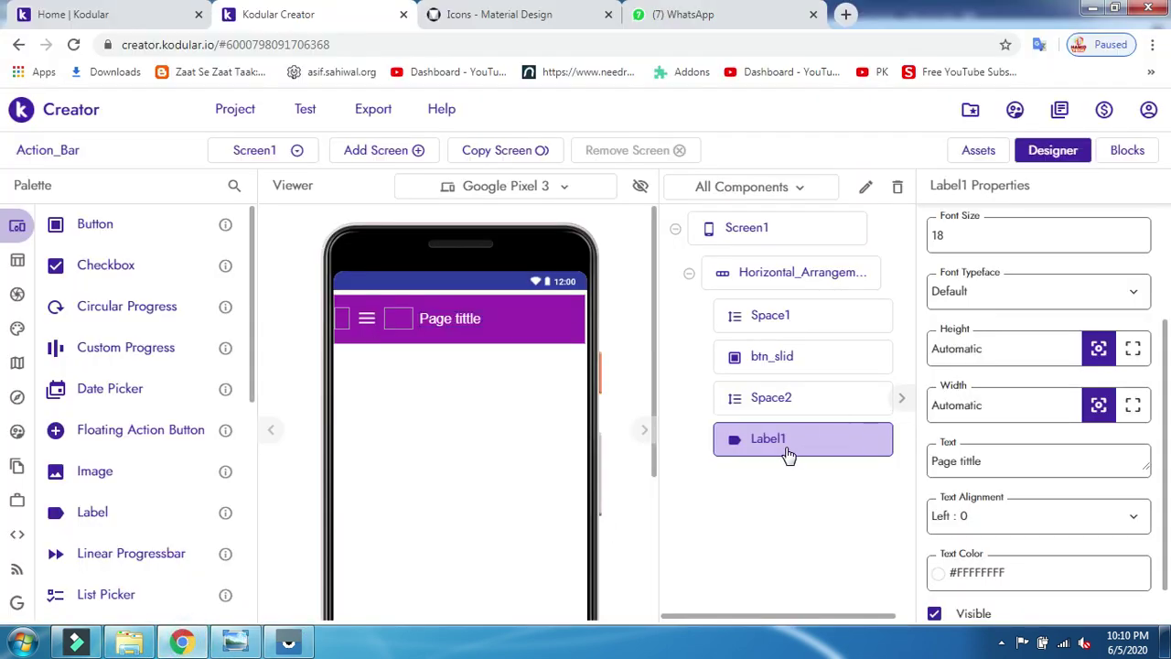
Set the label's width to Fill parent and rename the label as Tittle.
click(1135, 410)
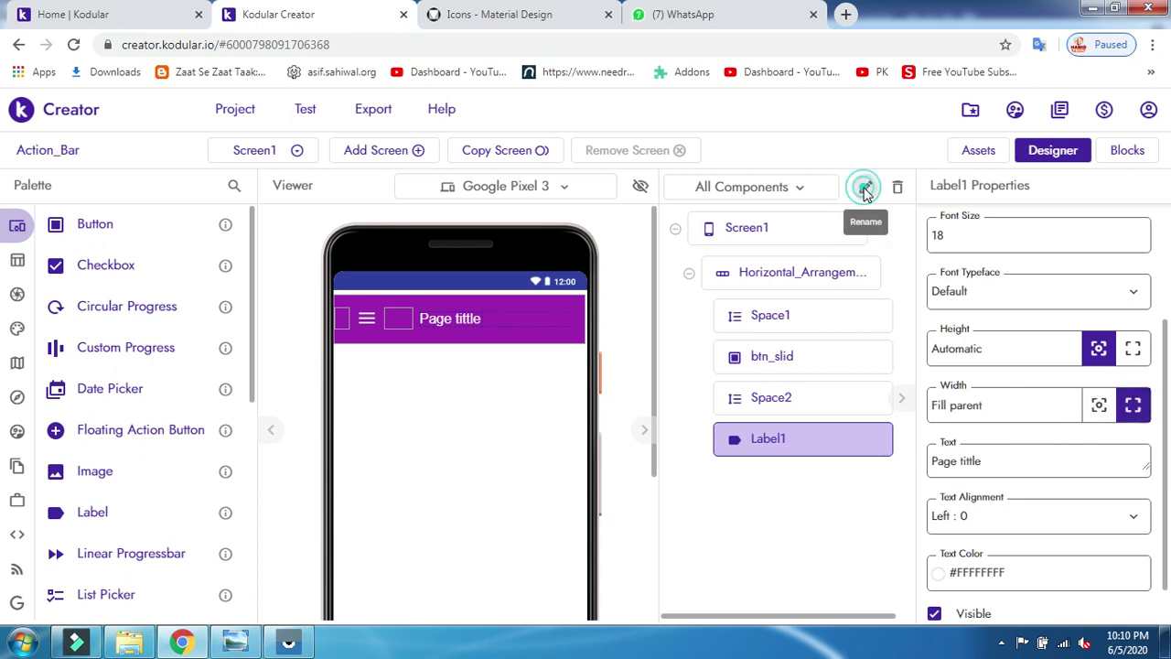
click(864, 188)
double_click(467, 428)
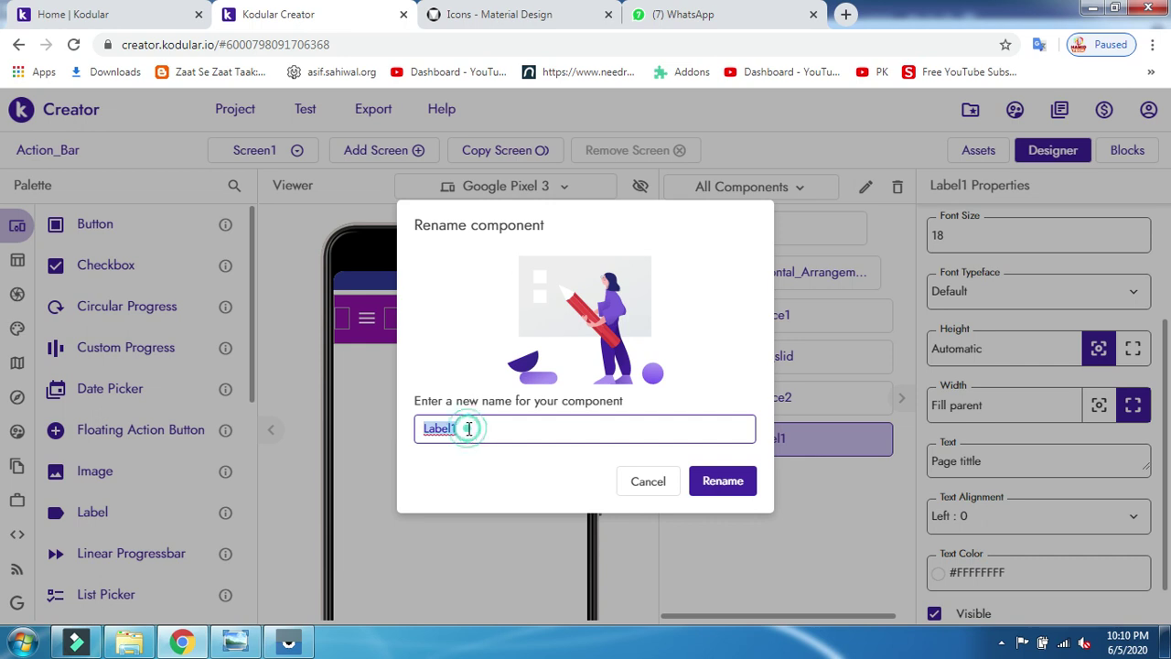
text(Tittle)
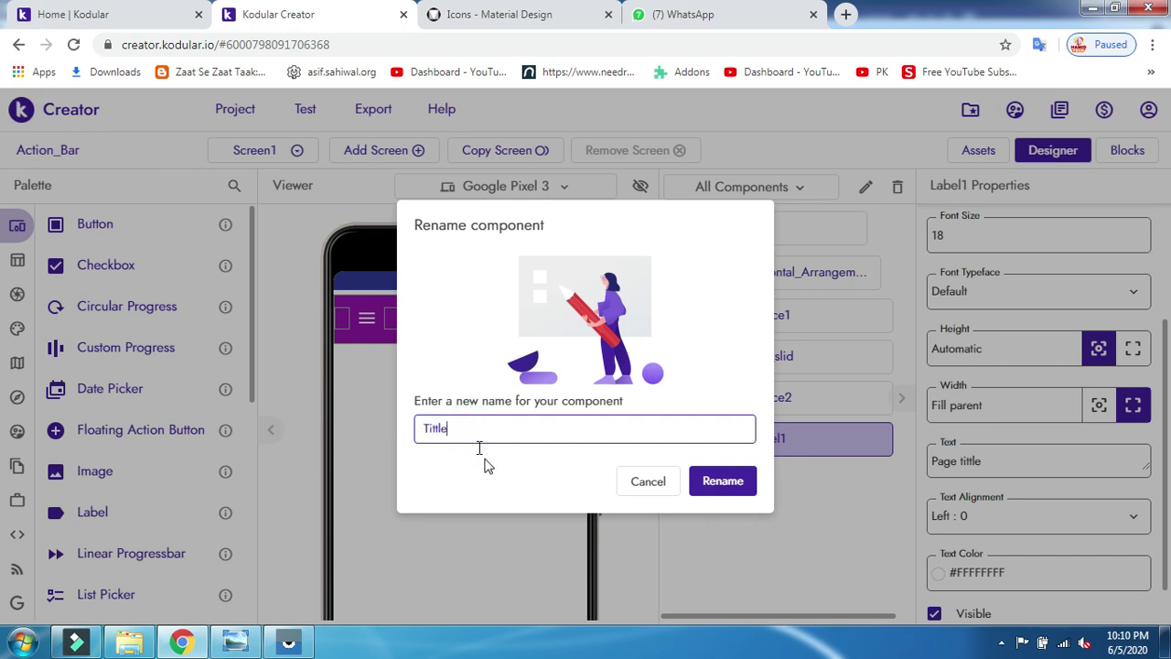
click(722, 485)
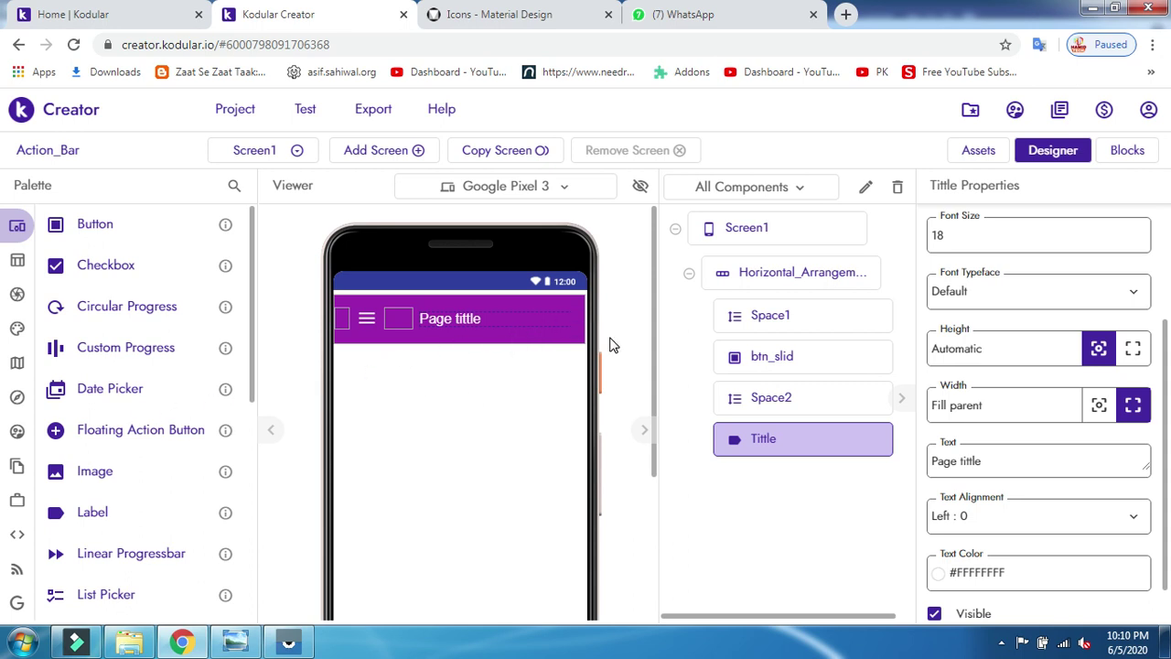
Add three buttons after the title label in the horizontal arrangement.
drag(92, 225, 577, 326)
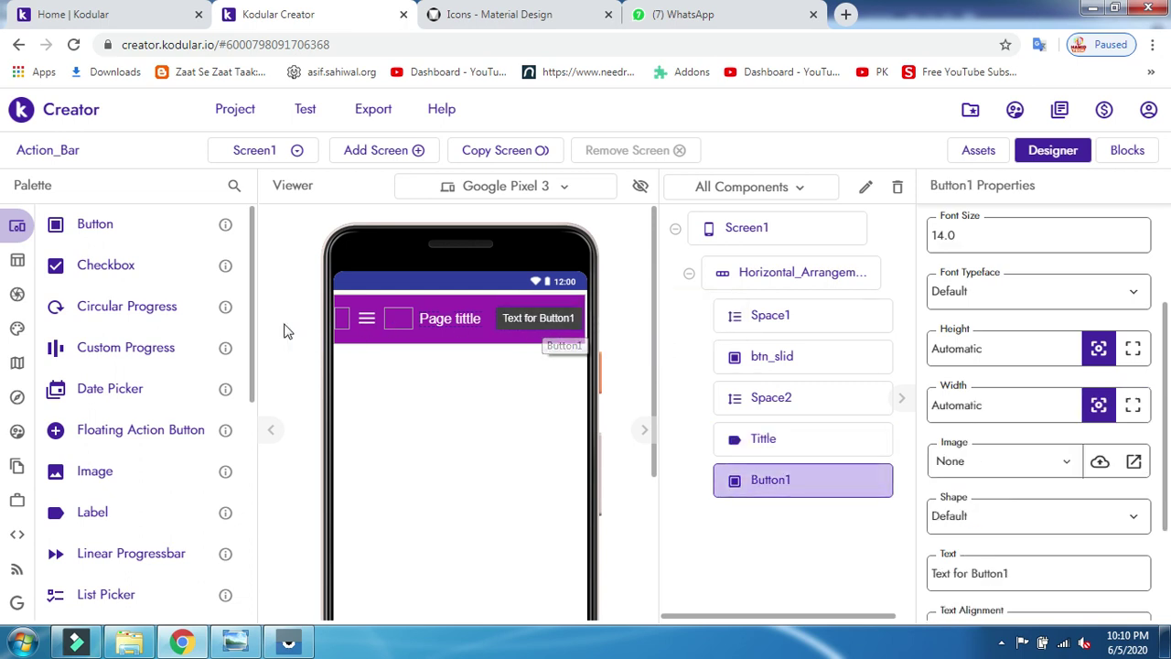
drag(99, 228, 529, 327)
drag(115, 236, 519, 326)
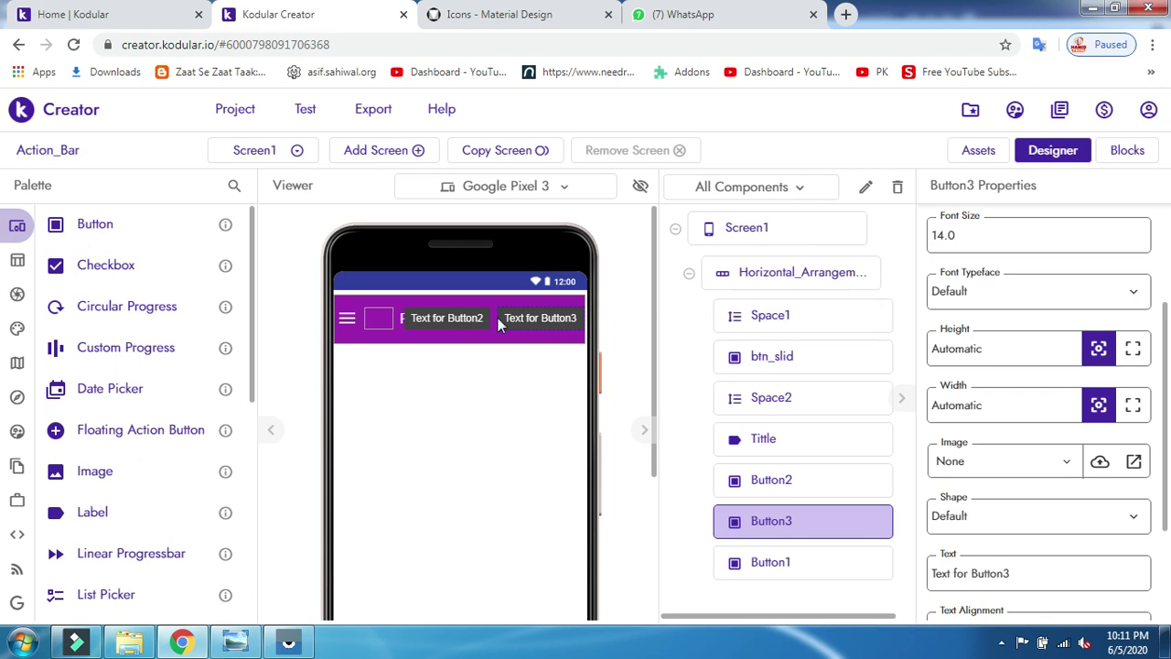
Delete Button2 and Button3 from the horizontal arrangement.
click(453, 317)
click(898, 187)
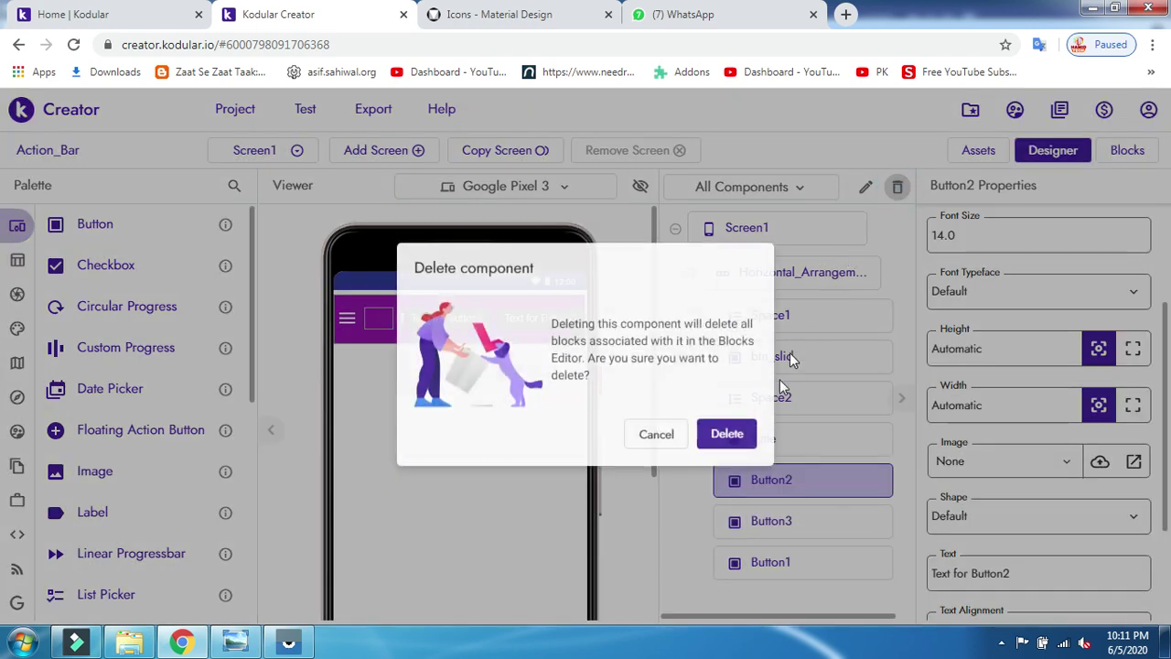
click(742, 433)
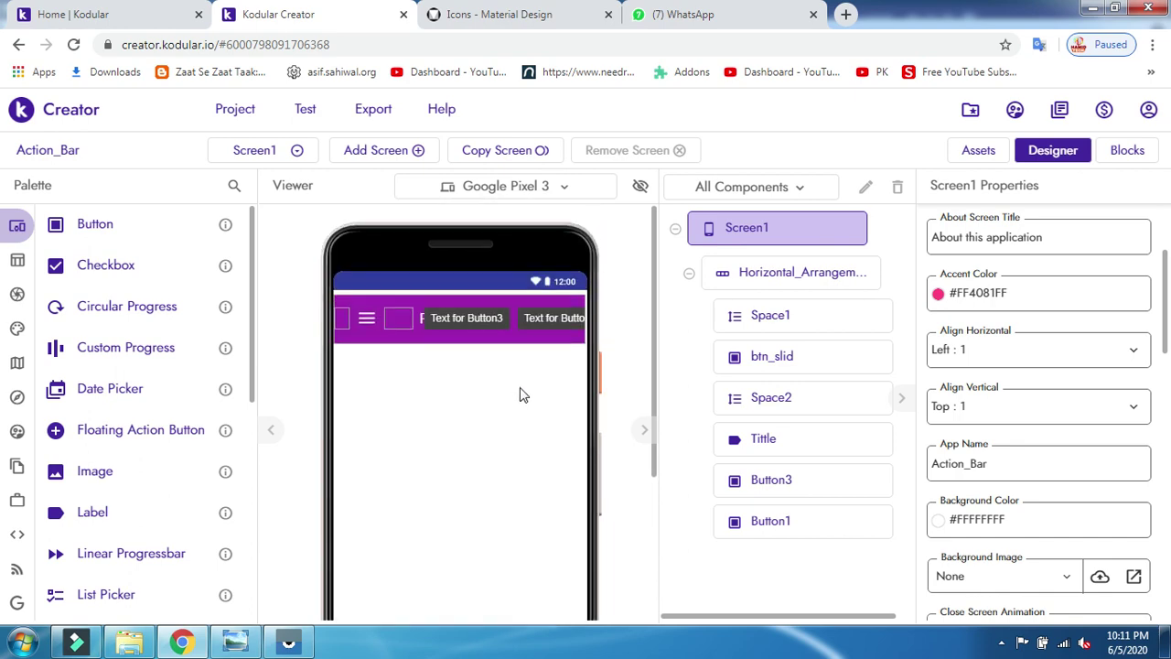
click(484, 319)
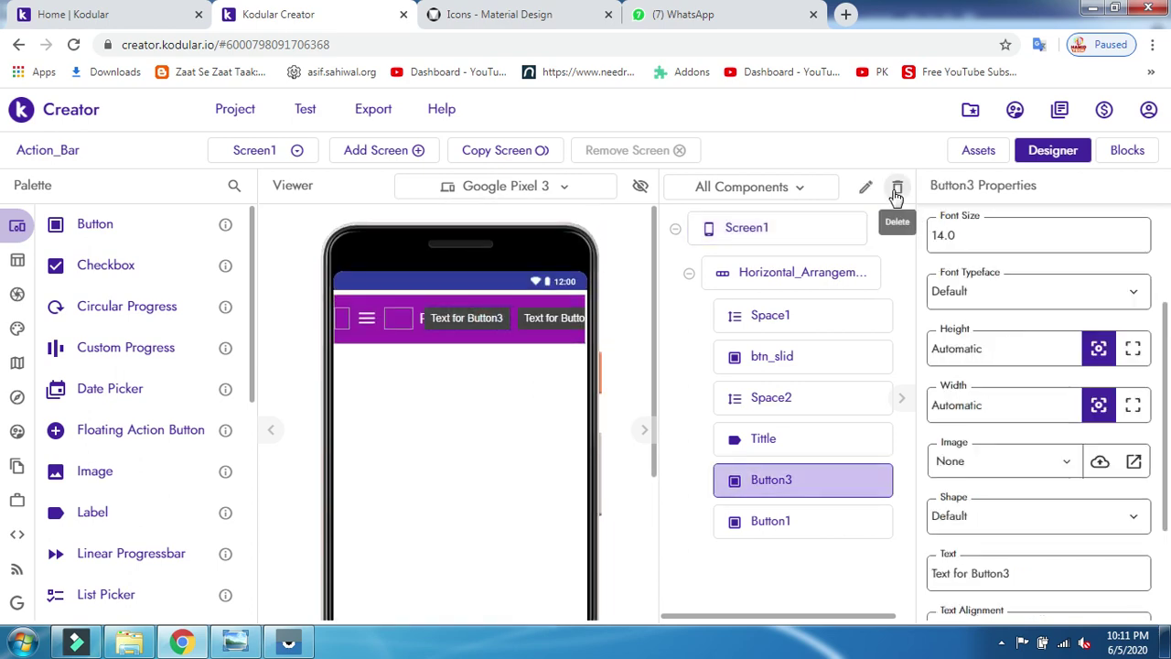
click(897, 190)
click(727, 435)
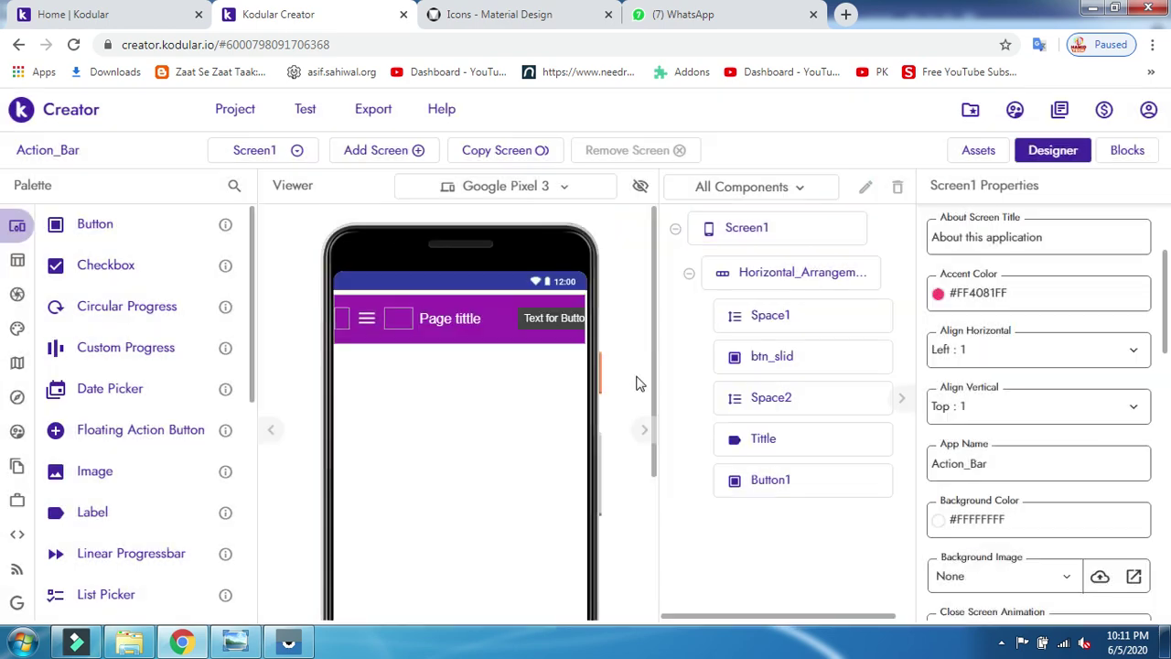
Set the height and width of Button1 to 24 px each.
click(551, 325)
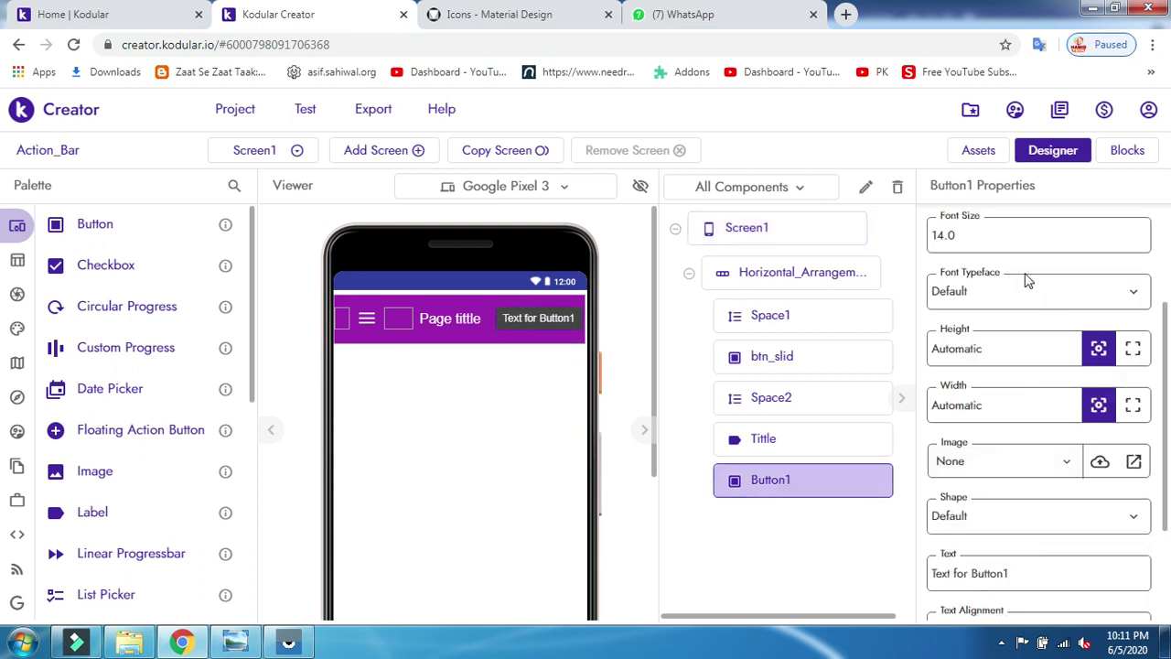
scroll(1053, 348, up, 3)
click(993, 526)
double_click(993, 526)
text(2)
double_click(973, 567)
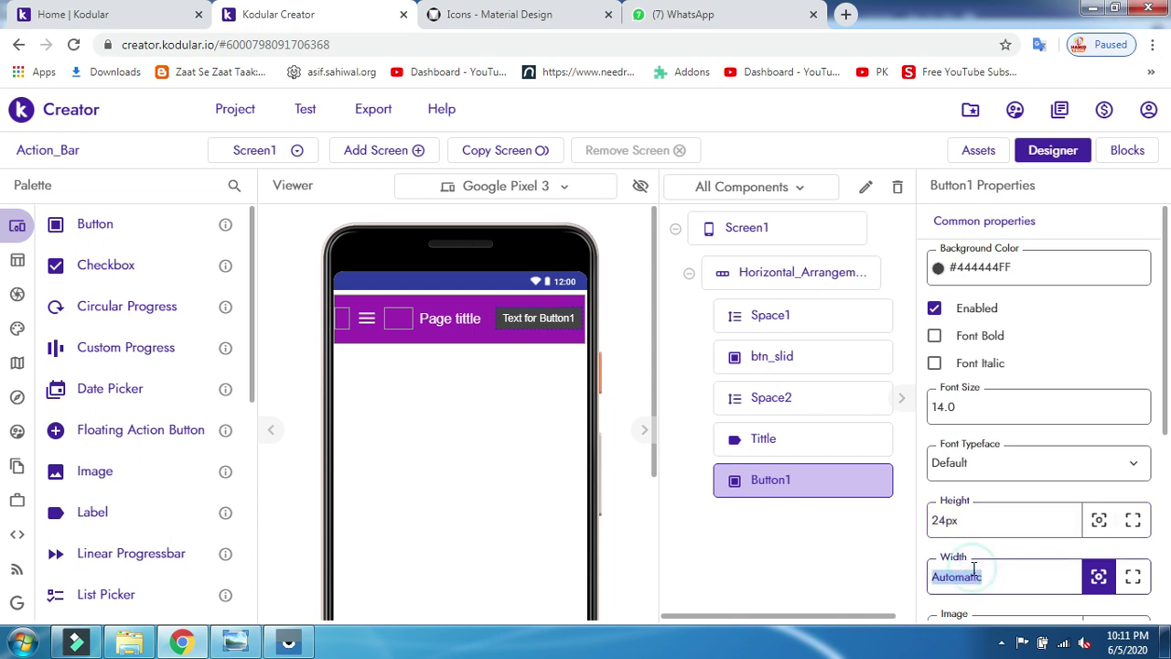
text(24)
click(789, 567)
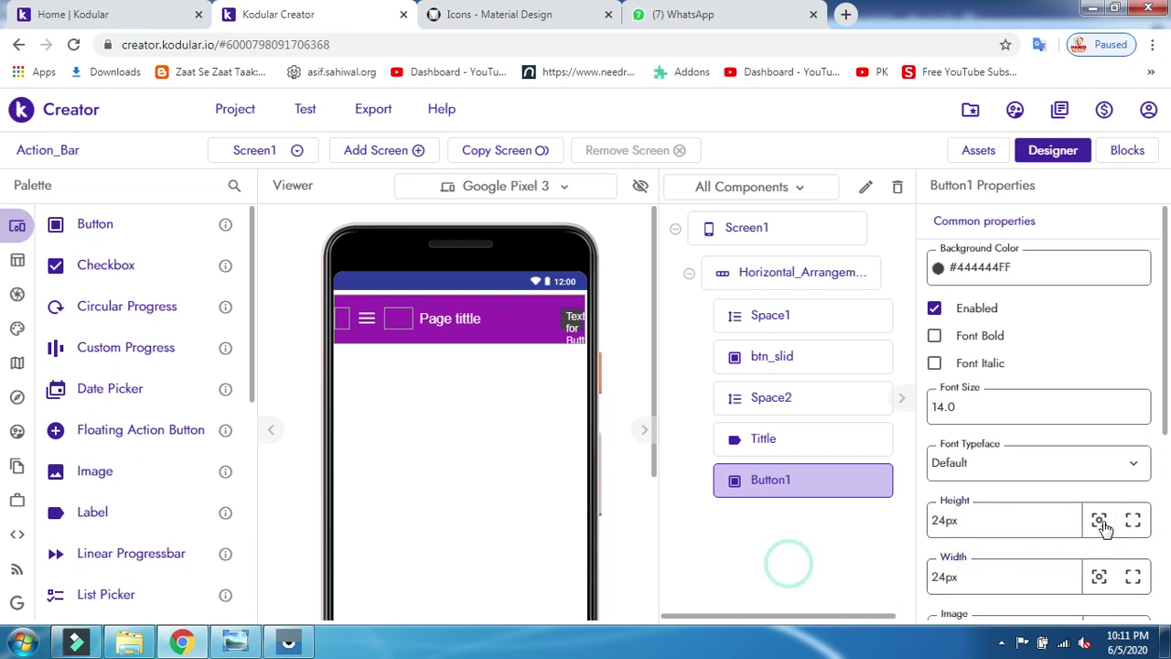
Clear Button1's text, set its shape to Oval, and check the button in the mirrored phone preview.
scroll(1052, 502, down, 1)
scroll(1006, 547, down, 3)
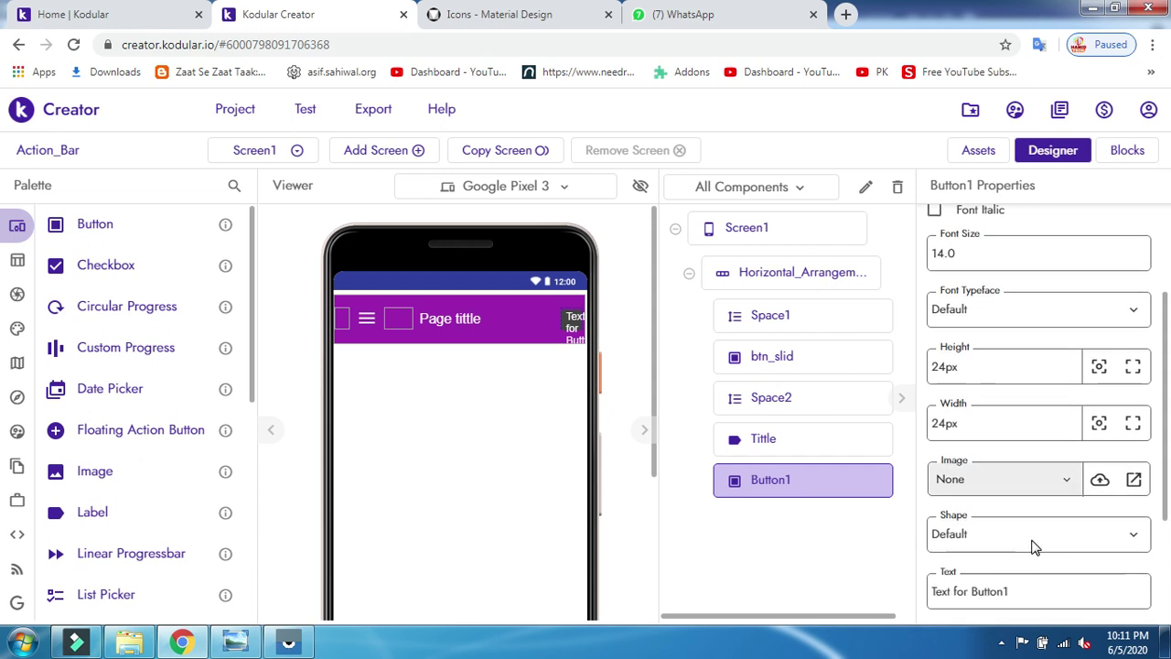
triple_click(997, 417)
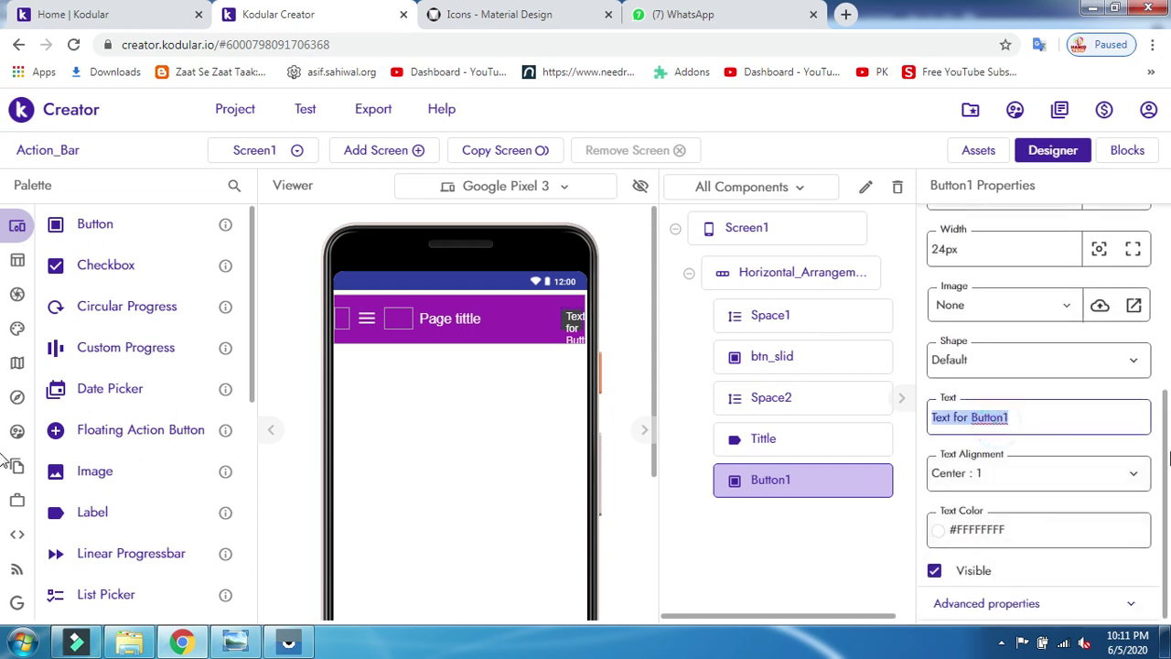
key(BackSpace)
click(1039, 359)
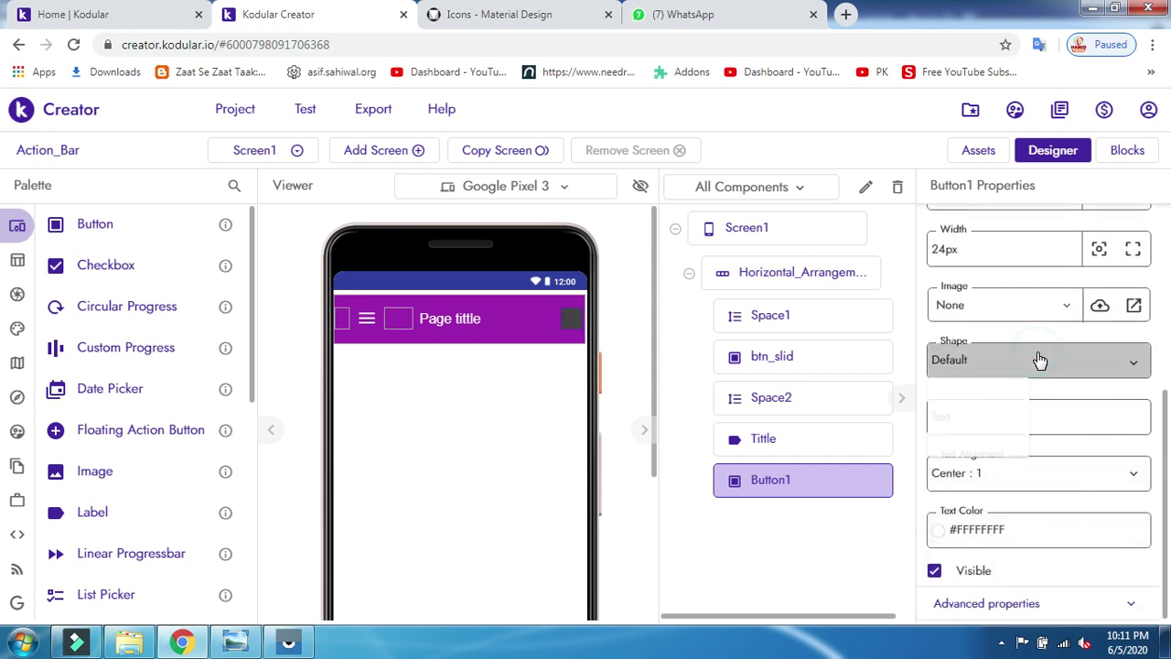
click(981, 490)
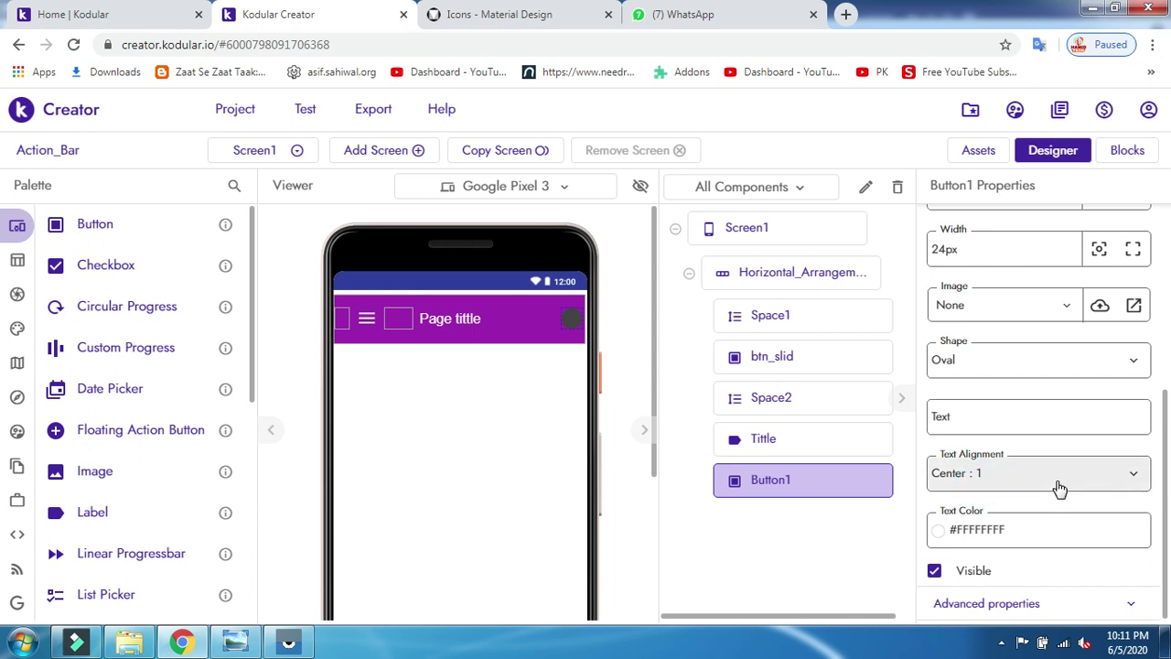
scroll(1059, 488, up, 2)
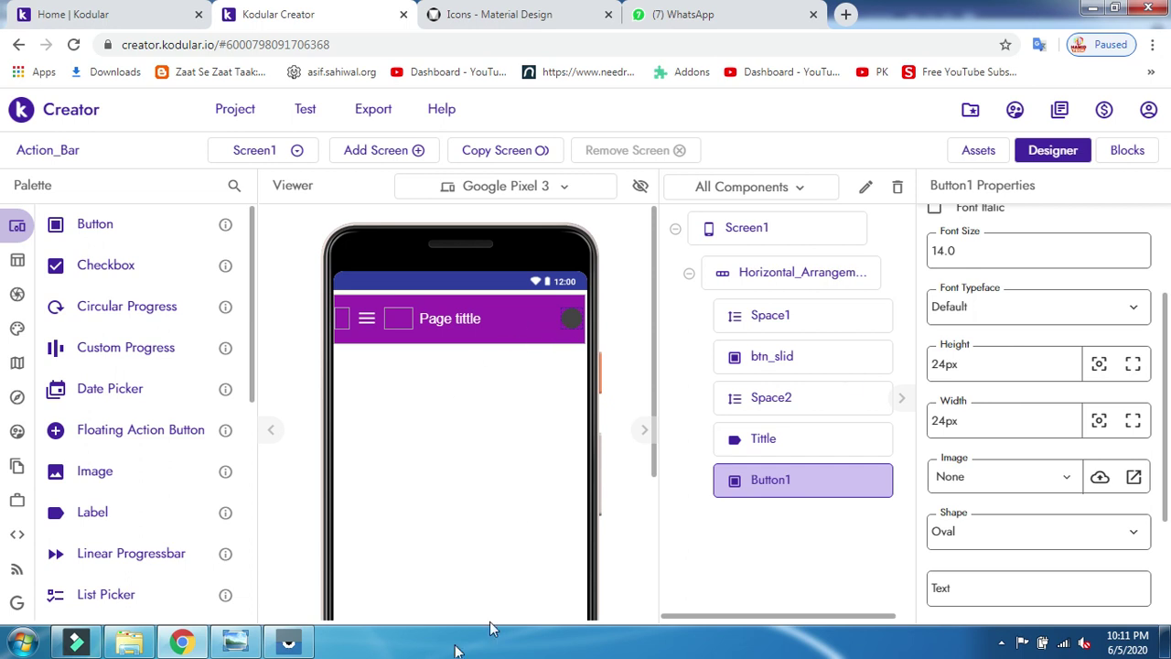
click(289, 642)
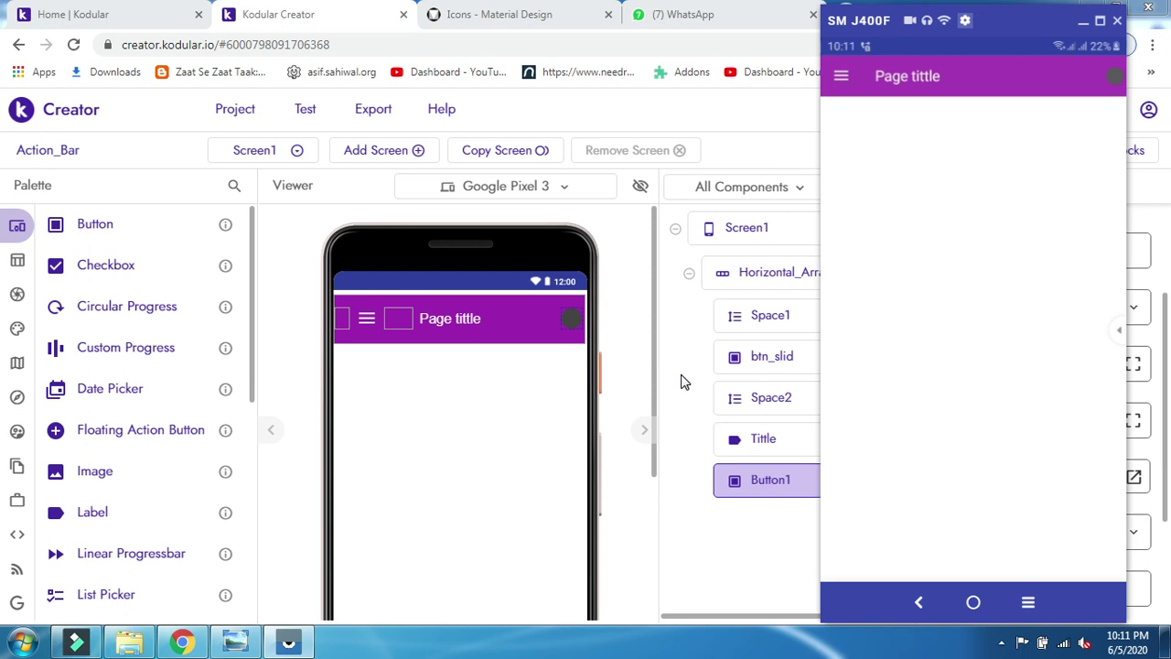
click(625, 379)
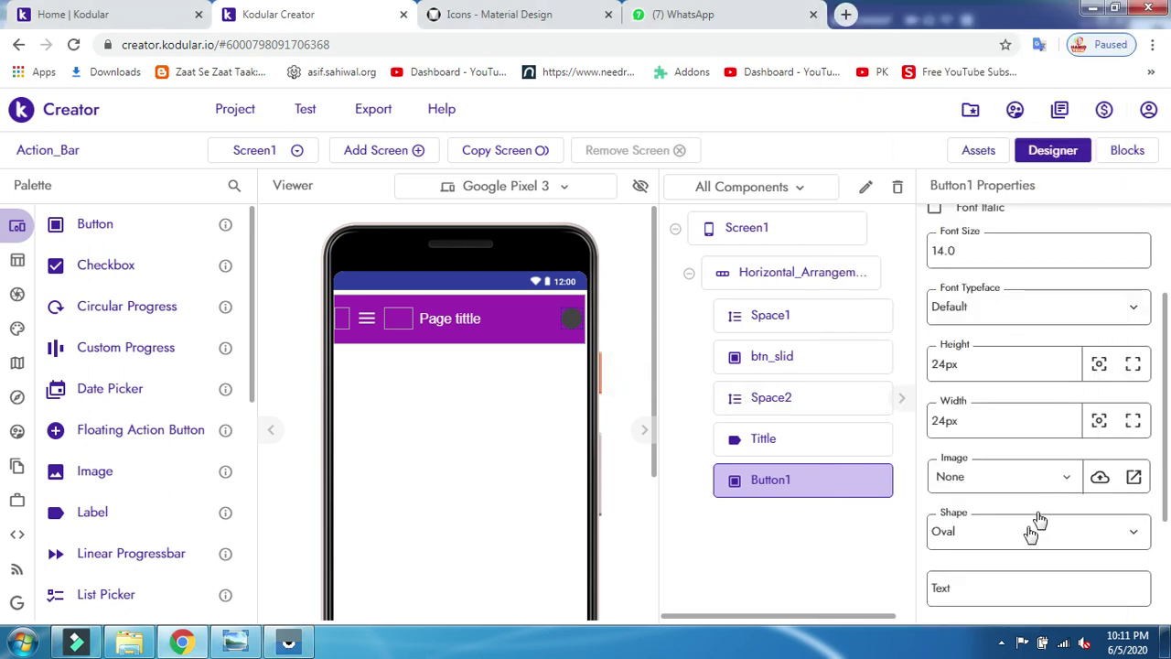
Set Button1's image to more.png and check it in the mirrored phone preview.
click(993, 485)
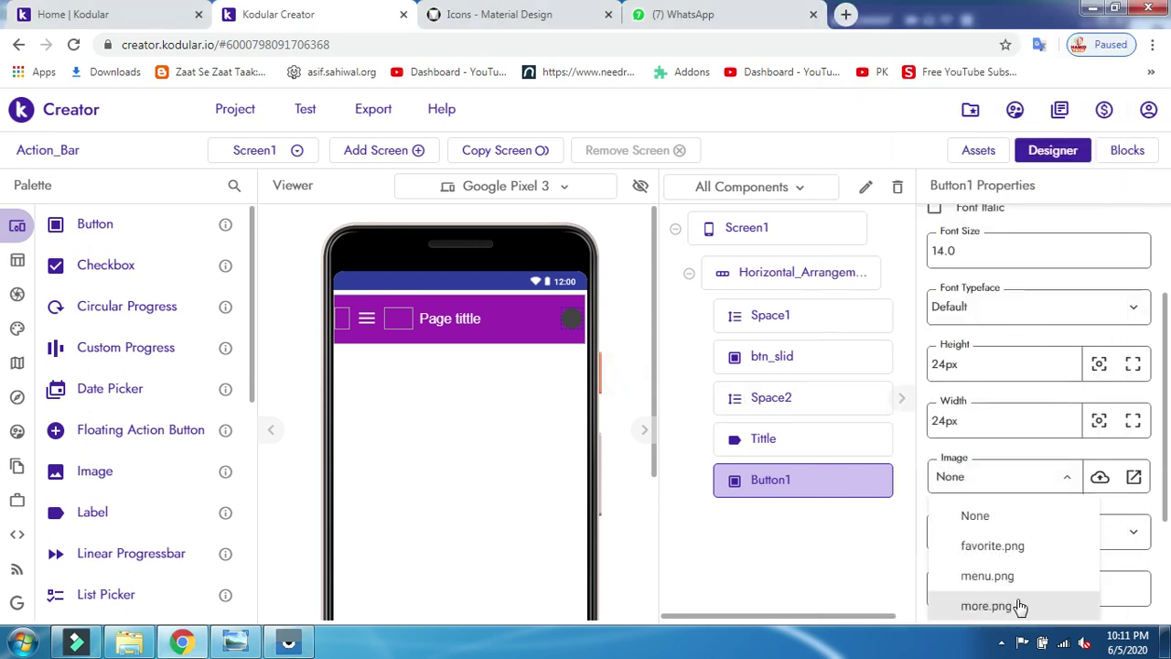
scroll(1018, 599, down, 1)
click(987, 572)
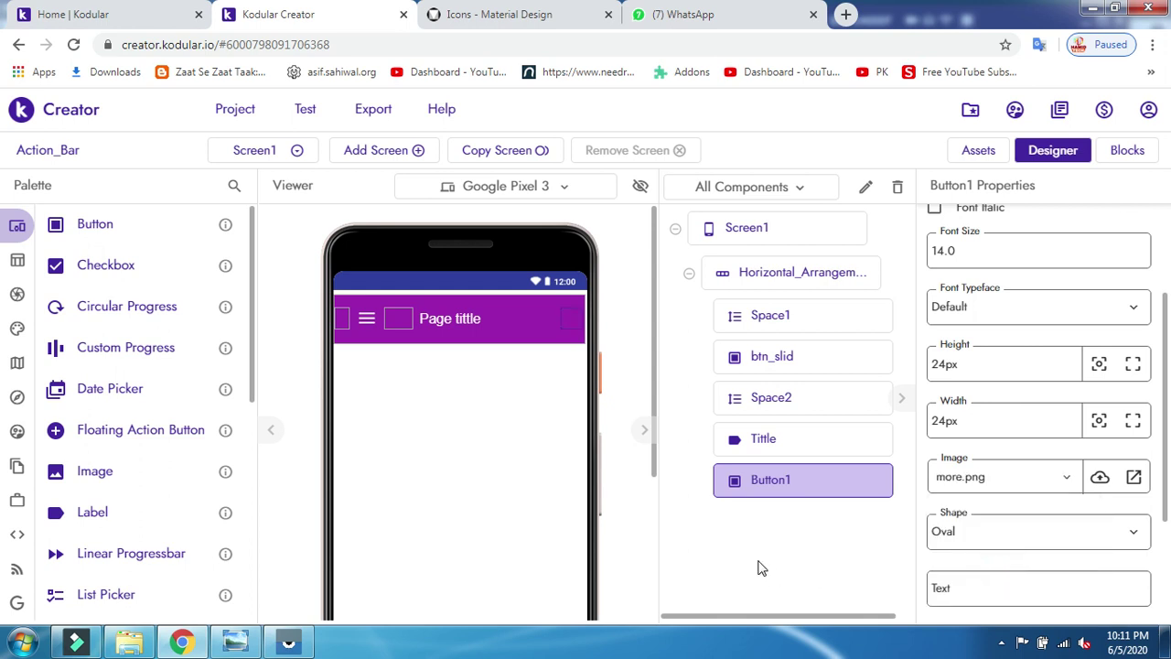
click(302, 639)
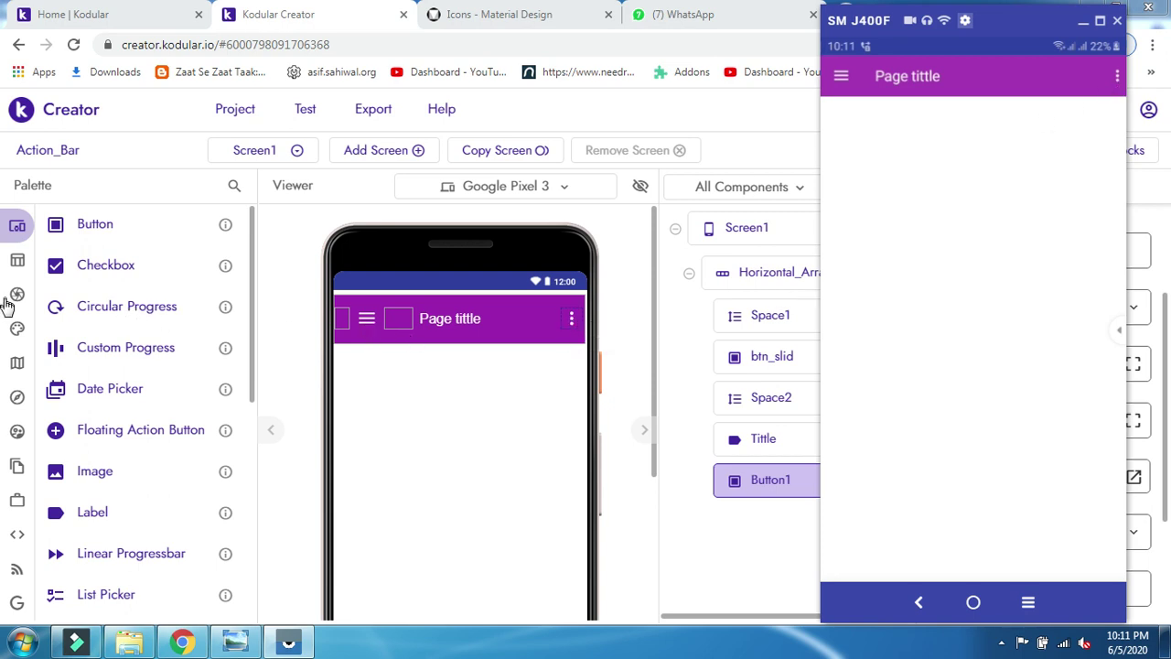
Add a Space component after Button1 with a width of 16 px and check the spacing in the mirrored phone preview.
click(55, 259)
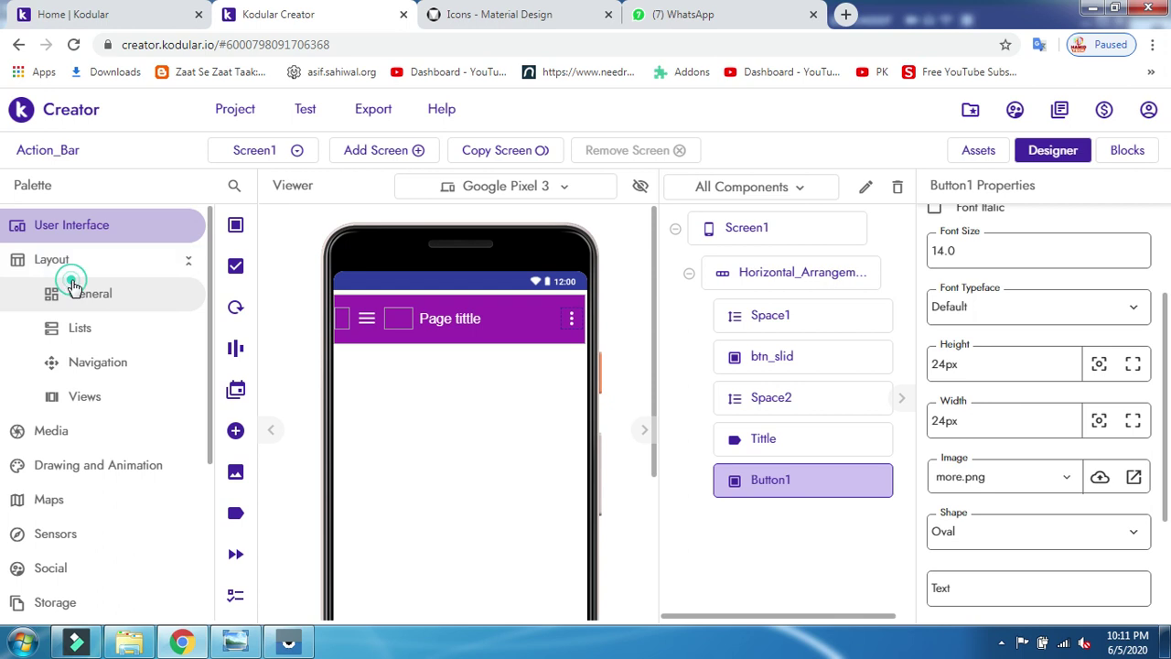
click(75, 291)
drag(95, 389, 532, 317)
drag(612, 346, 586, 327)
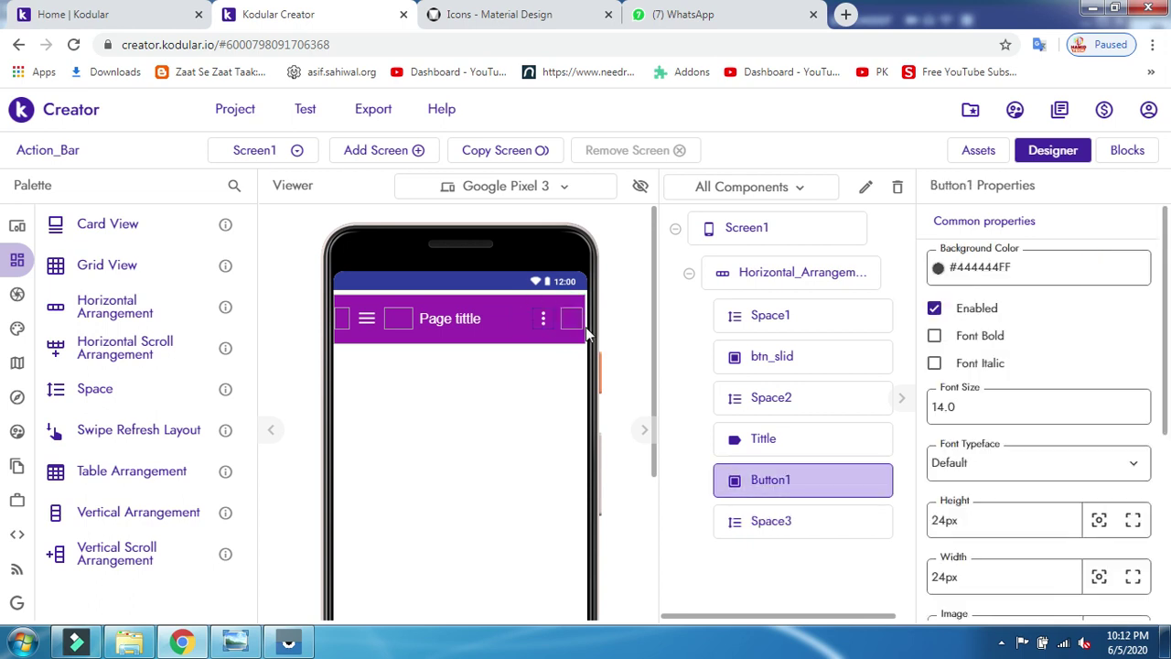
click(565, 327)
click(1004, 321)
text(16)
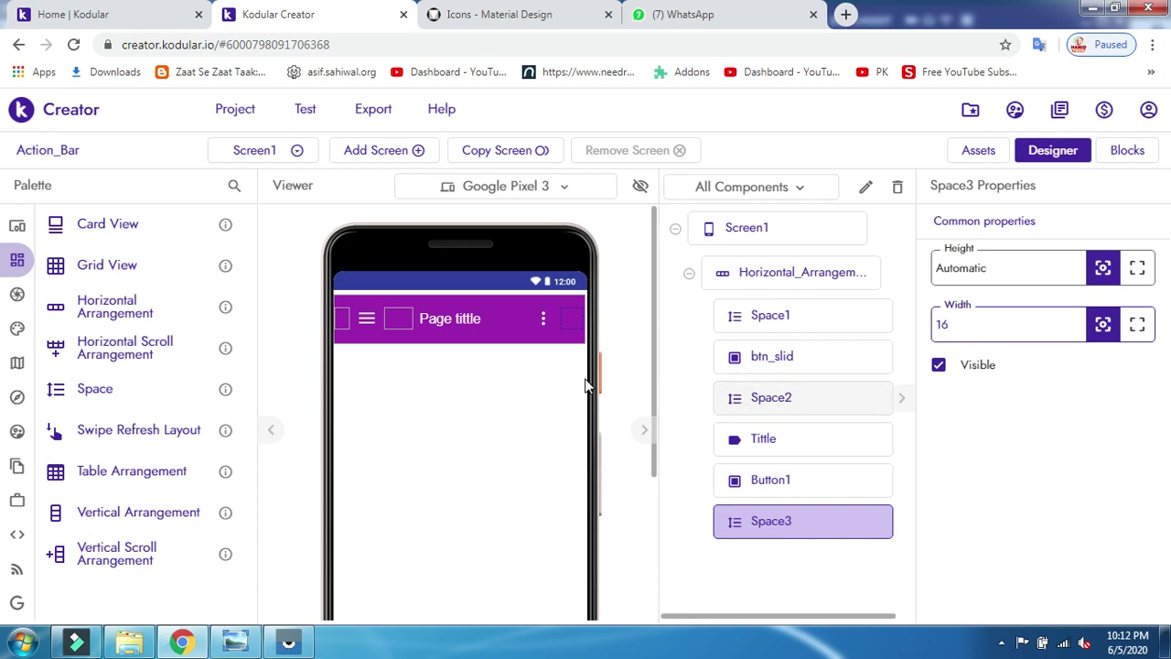
click(630, 386)
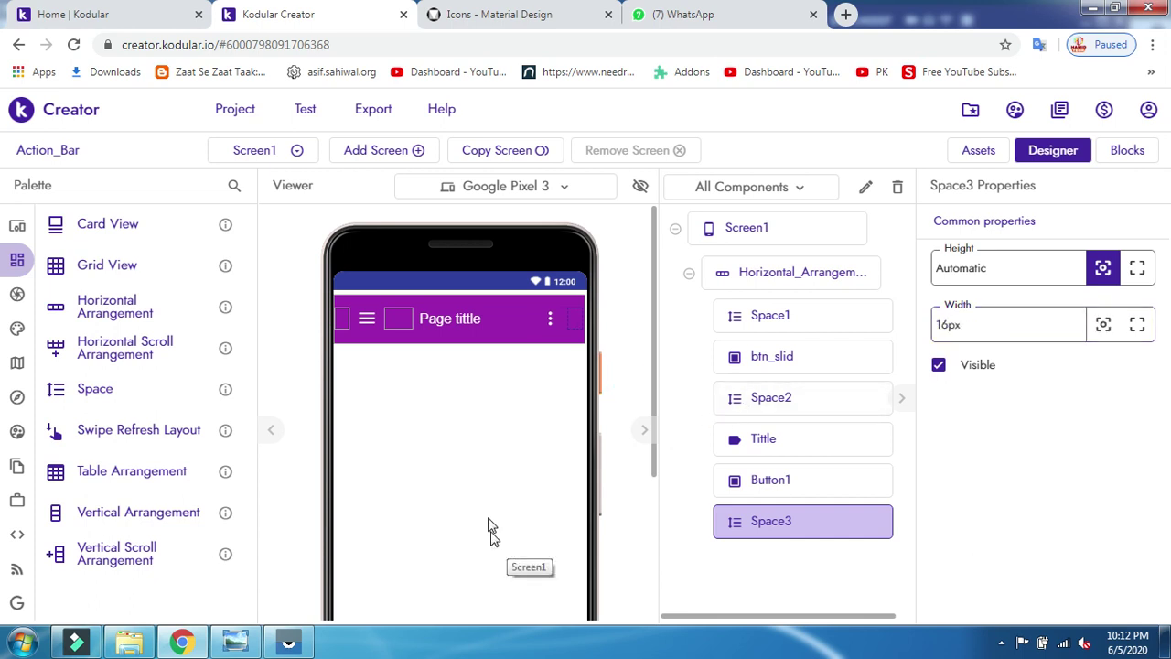
click(290, 643)
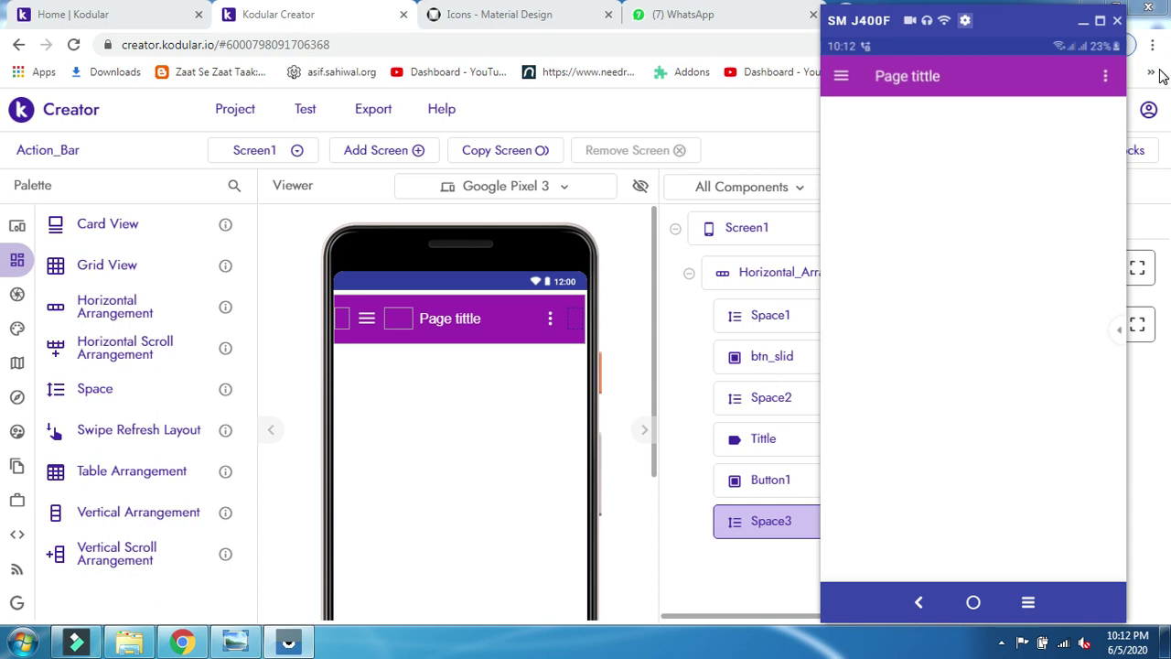
click(634, 340)
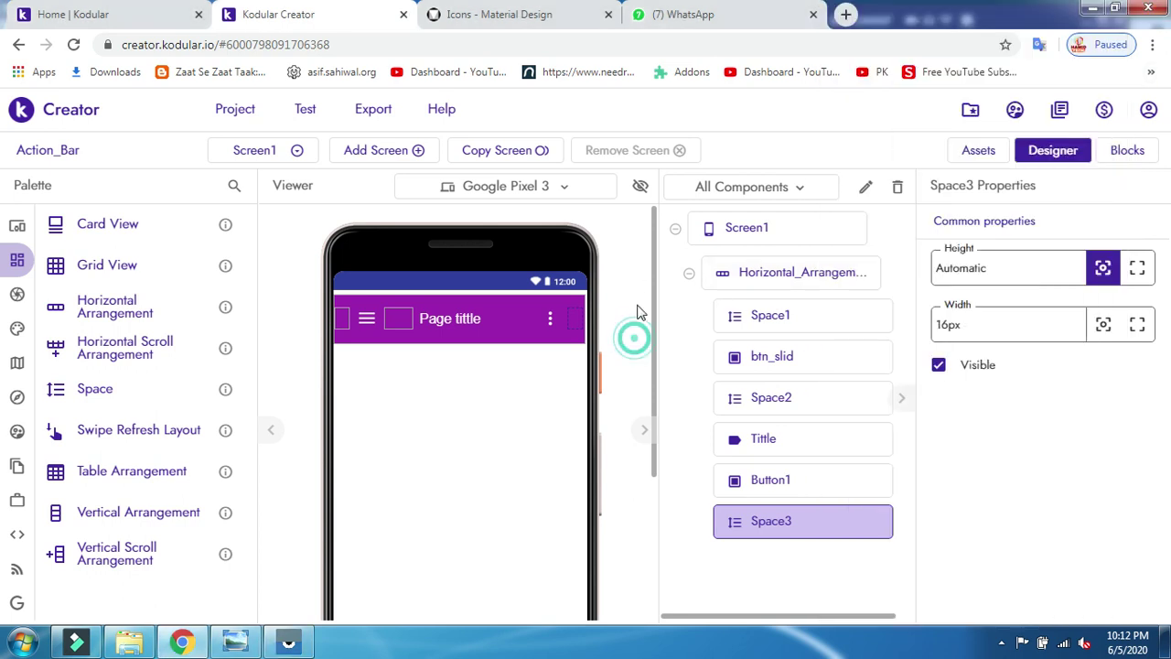
Duplicate Button1 and place the copy before the original in the horizontal arrangement.
click(772, 479)
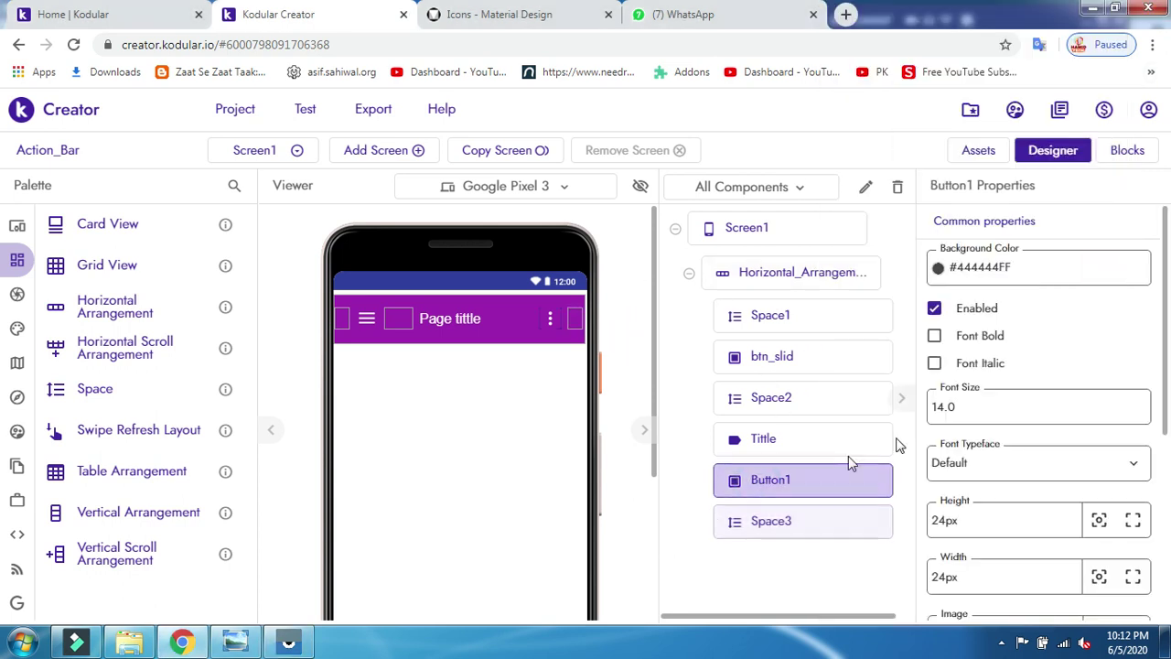
right_click(553, 317)
click(608, 499)
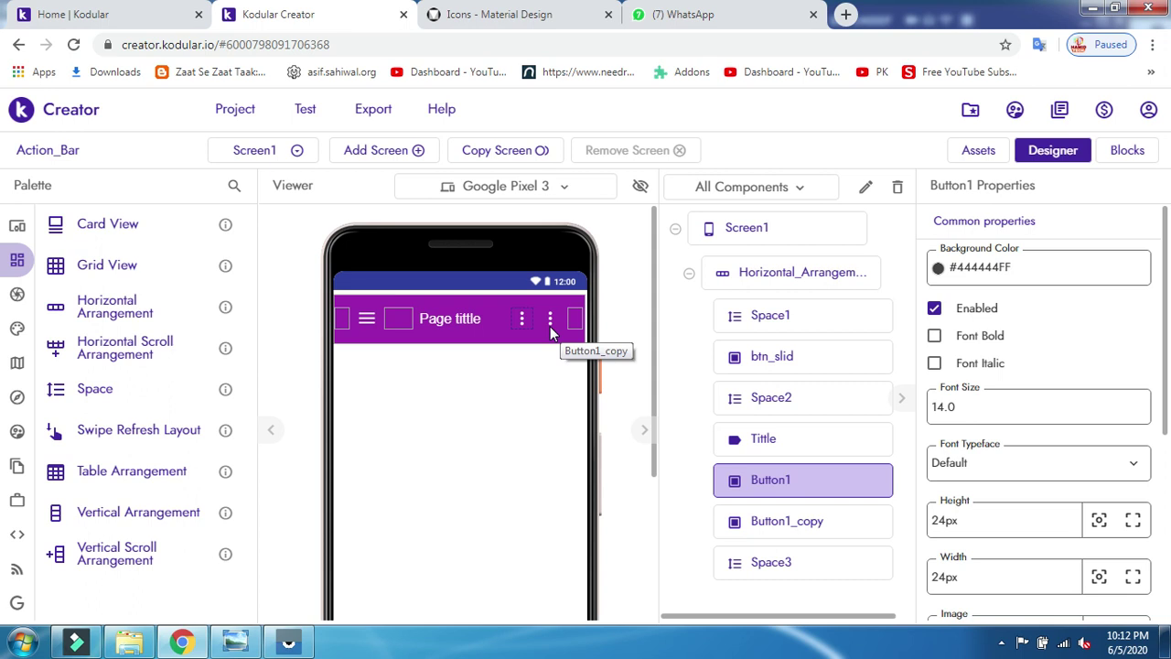
click(552, 324)
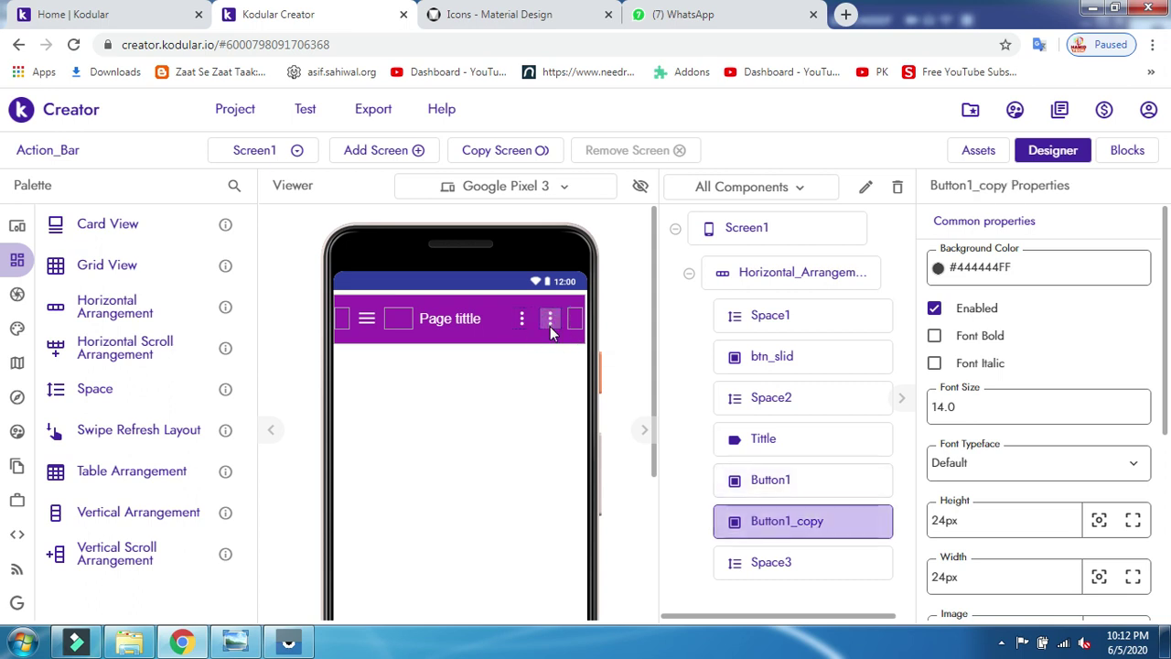
drag(550, 327, 511, 323)
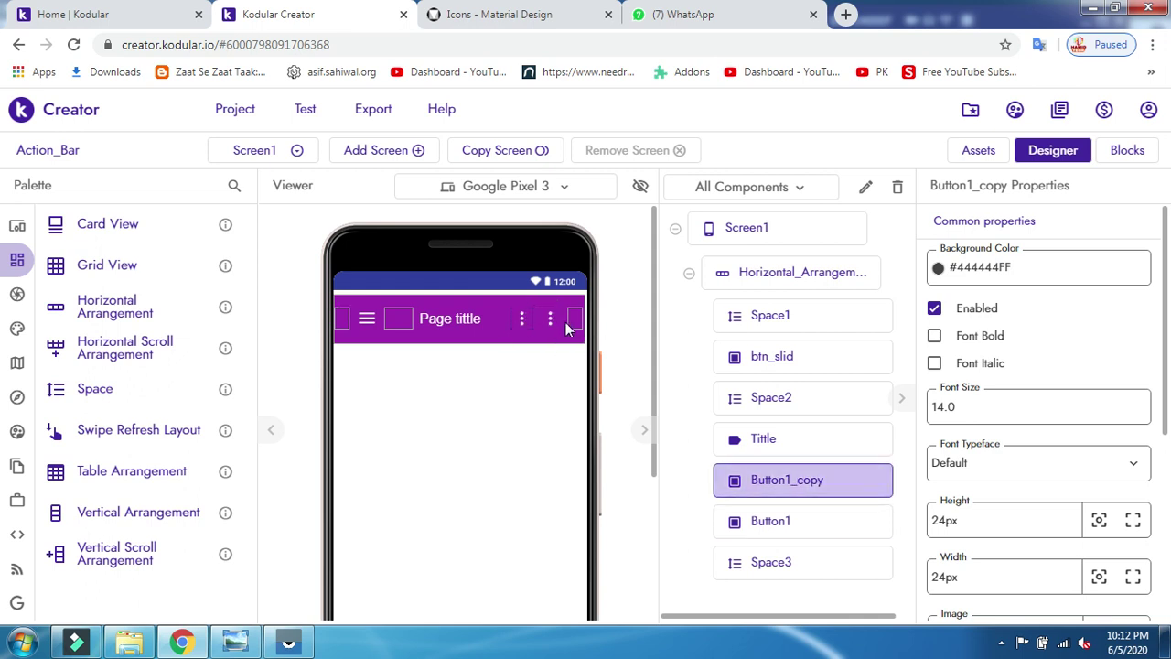
Add a Space component between Button1_copy and Button1 and set its width to 16 px.
drag(92, 388, 528, 320)
drag(540, 316, 541, 325)
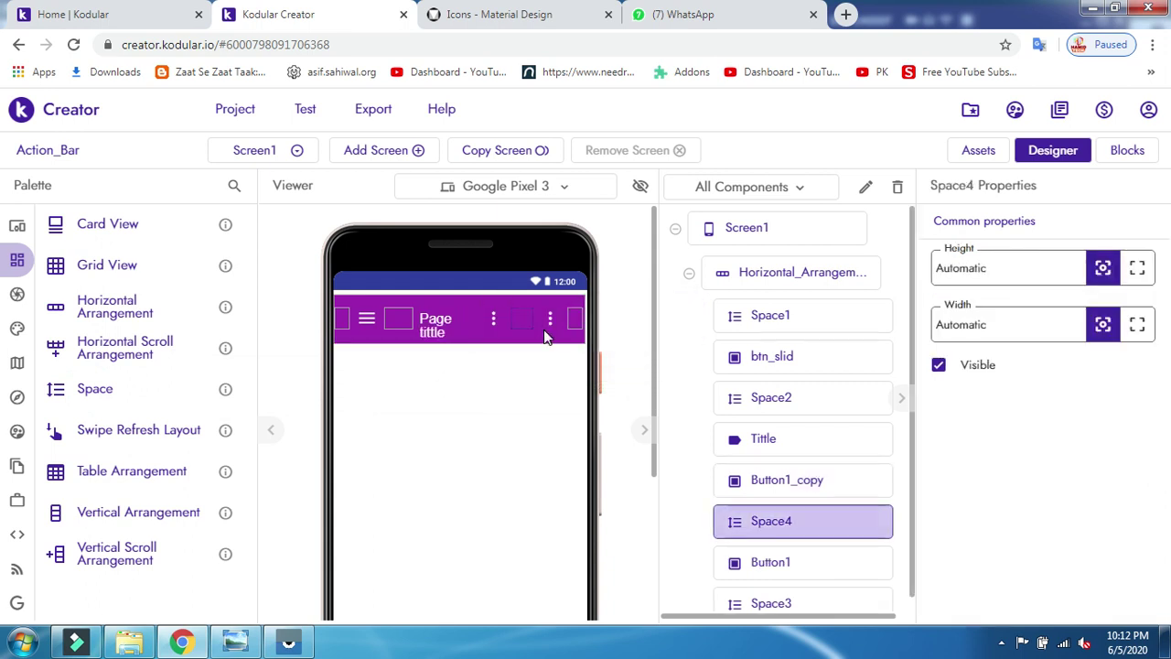
double_click(990, 326)
text(16)
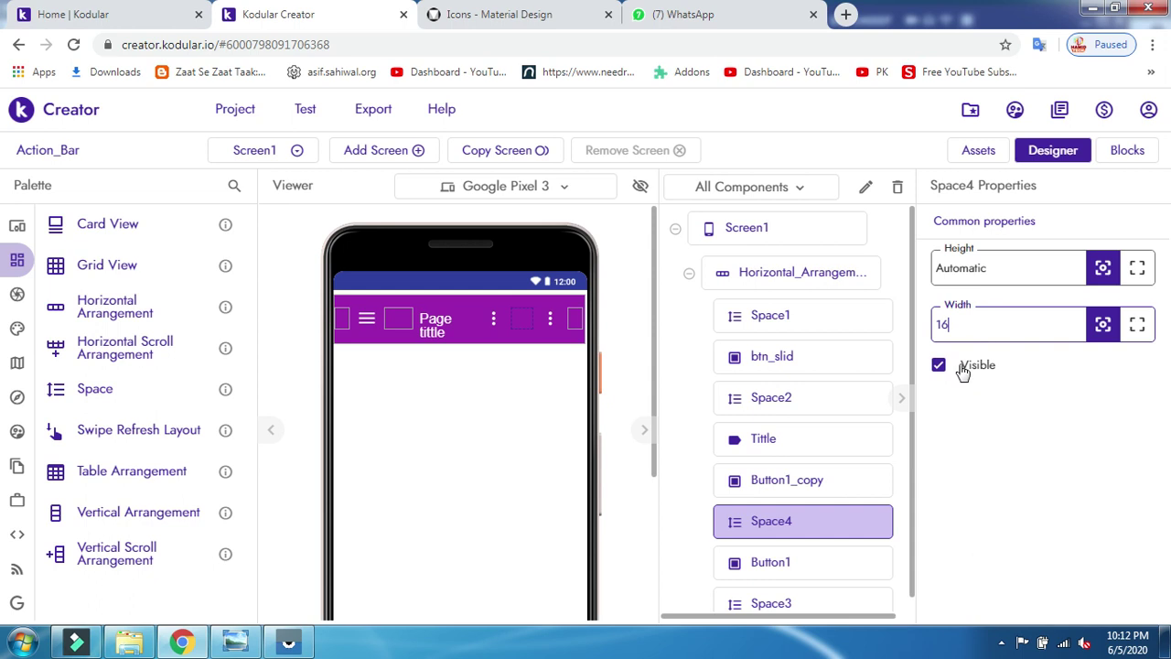
click(1014, 509)
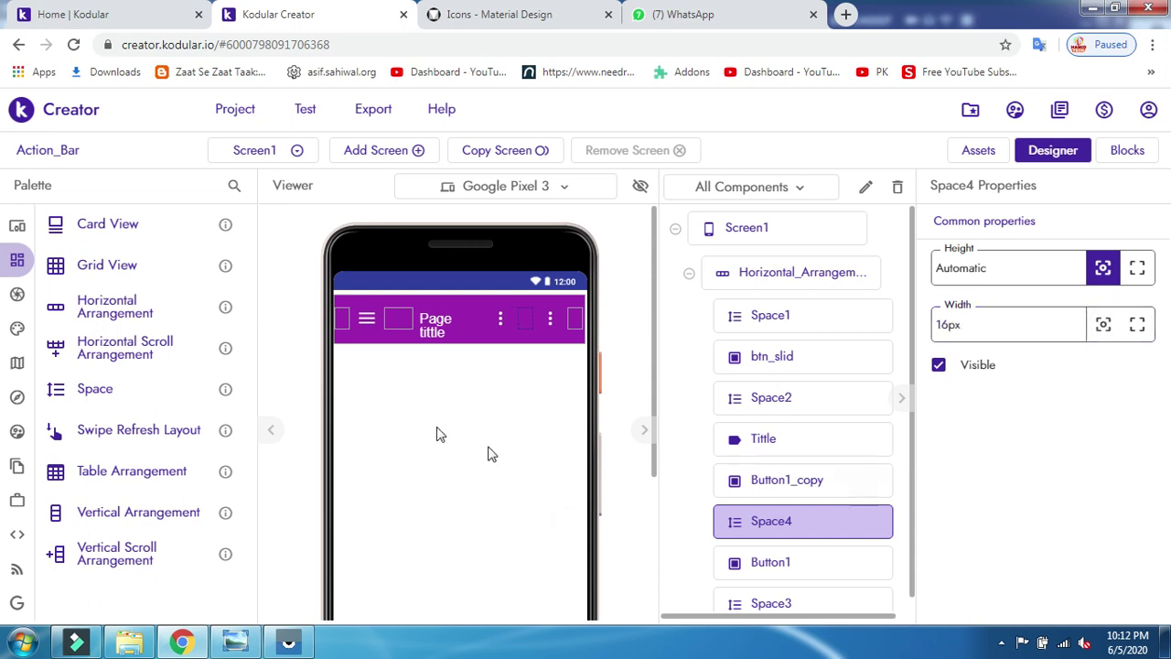
Set Button1_copy's image to favorite.png and check it in the mirrored phone preview.
click(499, 322)
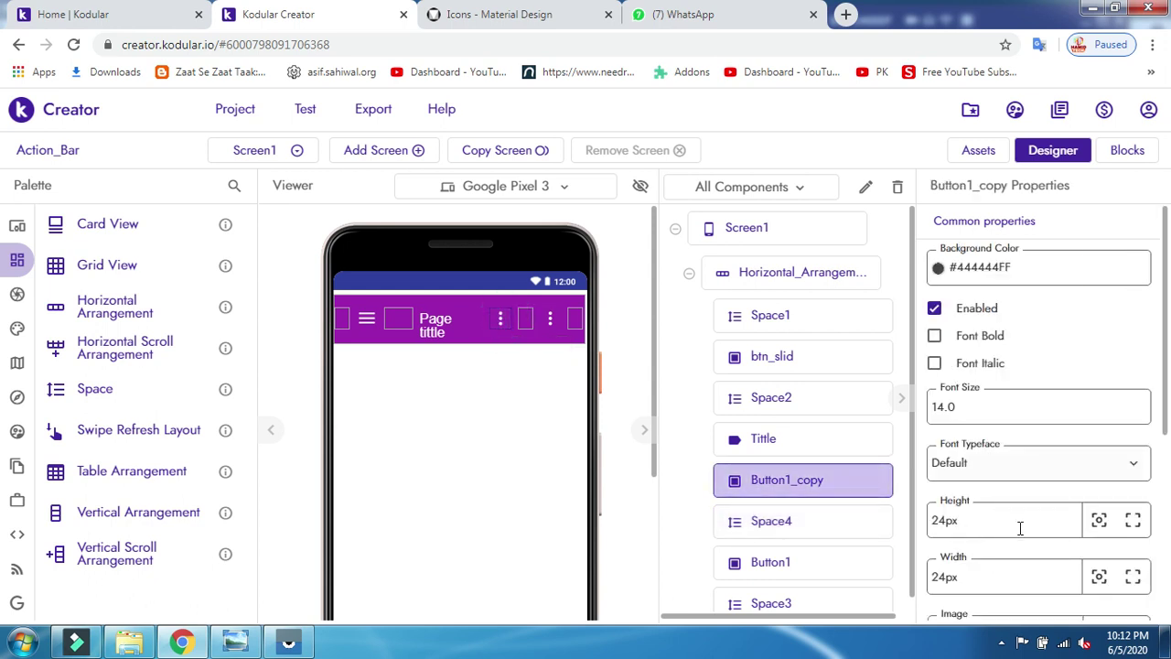
scroll(1019, 528, down, 2)
click(979, 549)
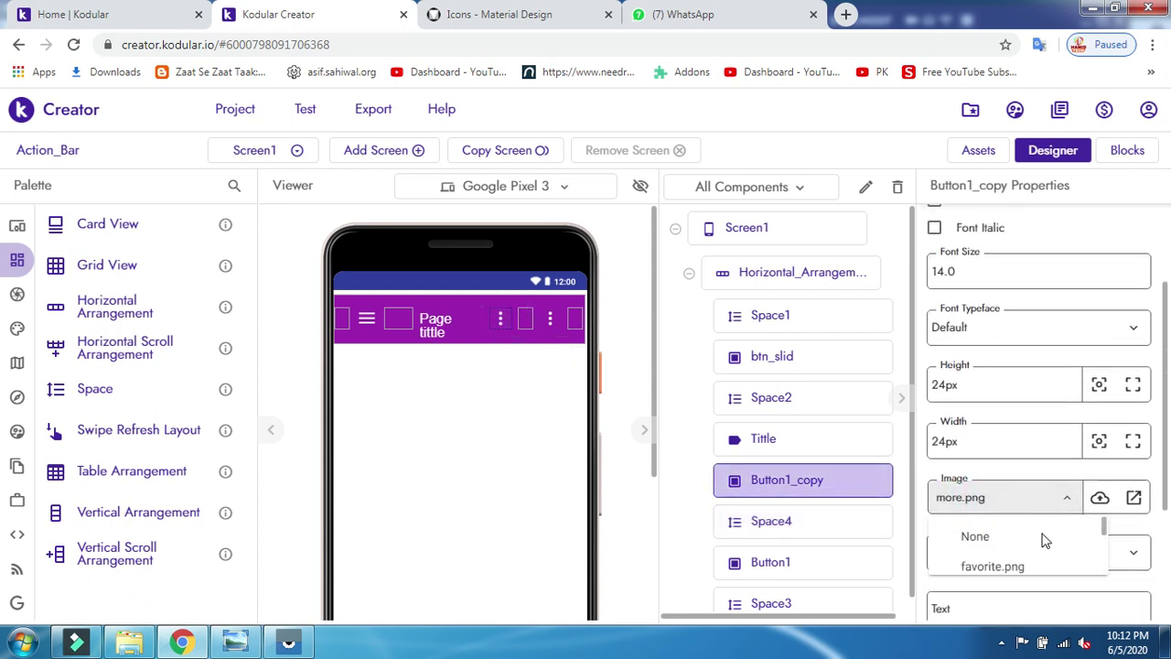
scroll(1043, 543, down, 3)
scroll(1007, 444, down, 2)
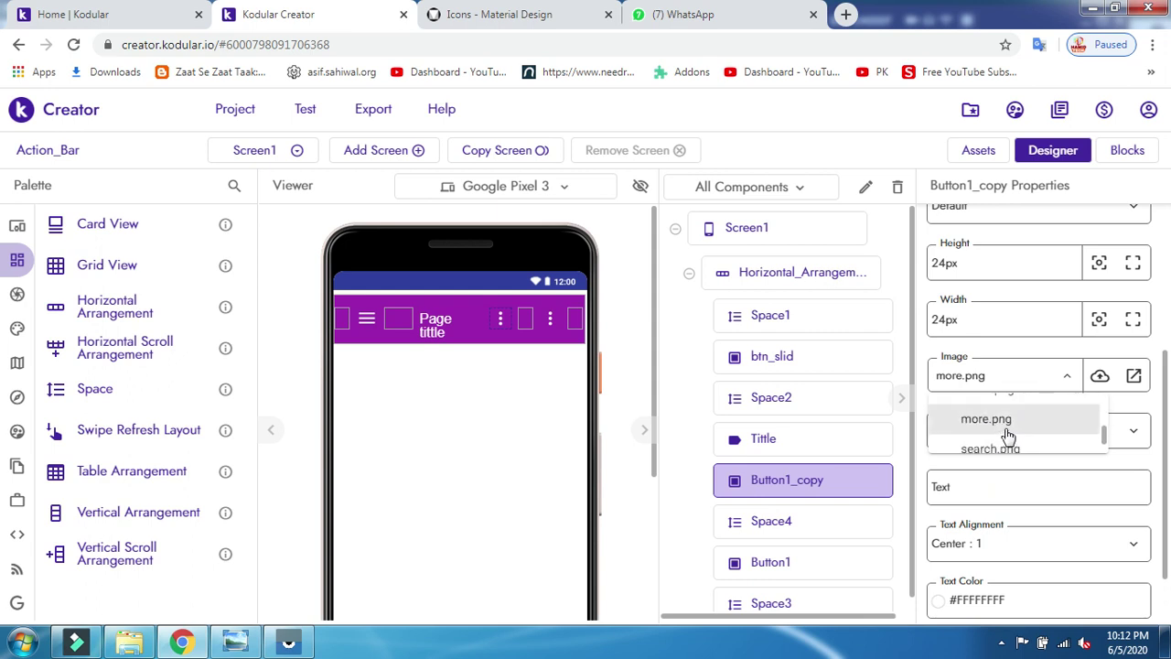
scroll(1021, 446, up, 2)
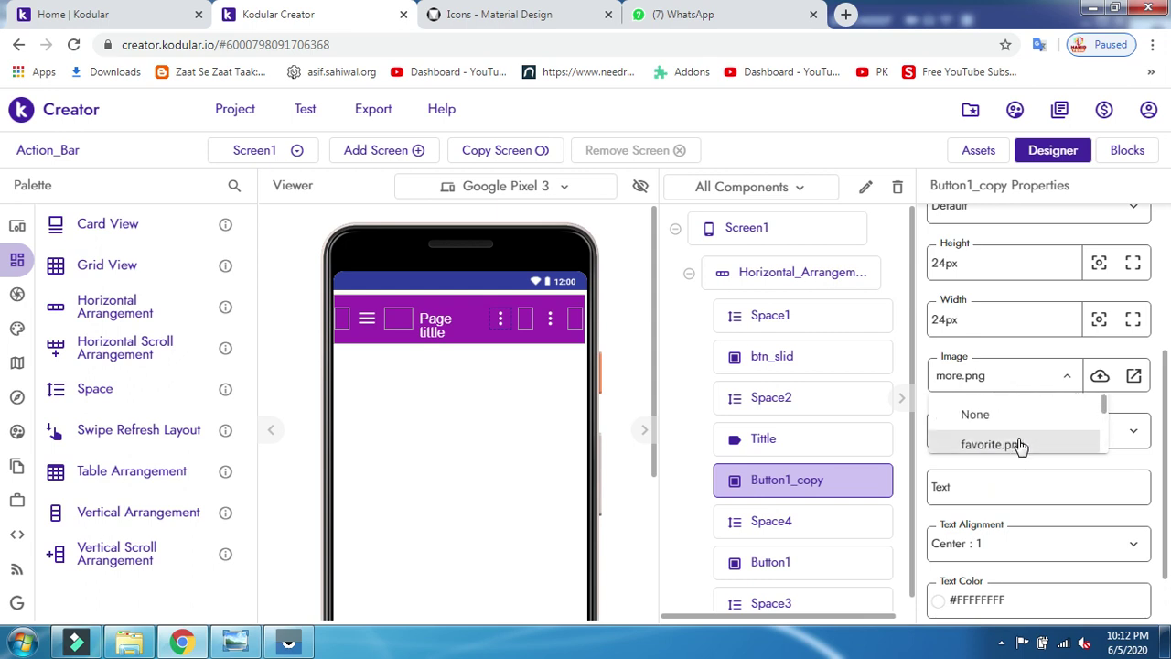
scroll(1020, 445, down, 3)
scroll(1019, 445, up, 3)
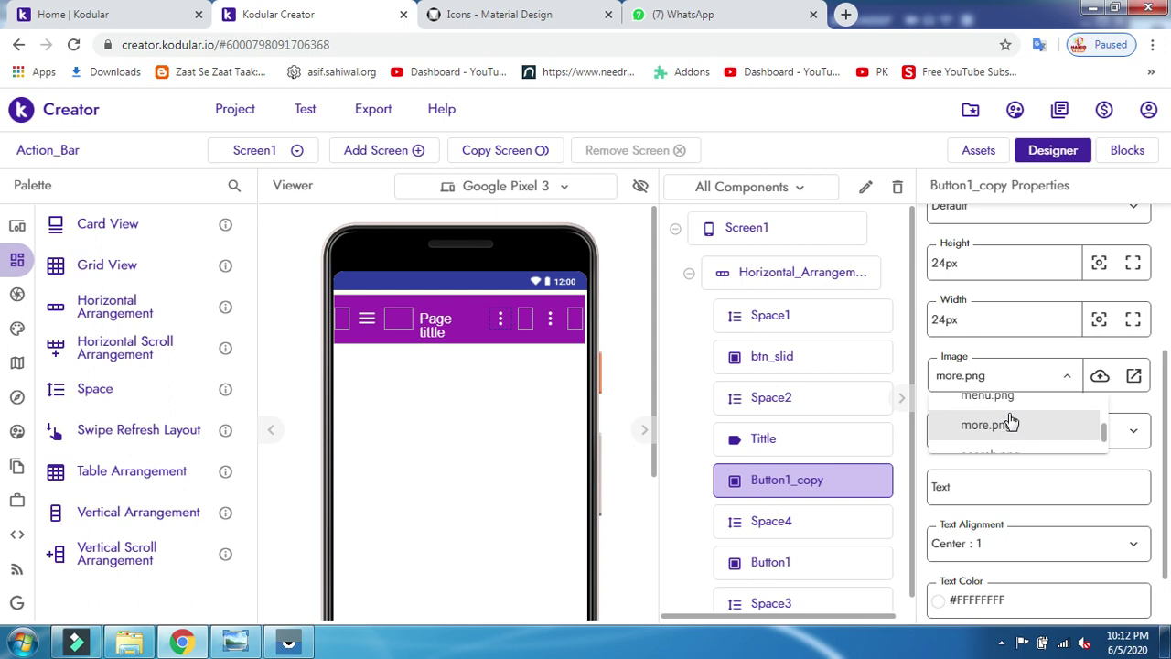
click(995, 443)
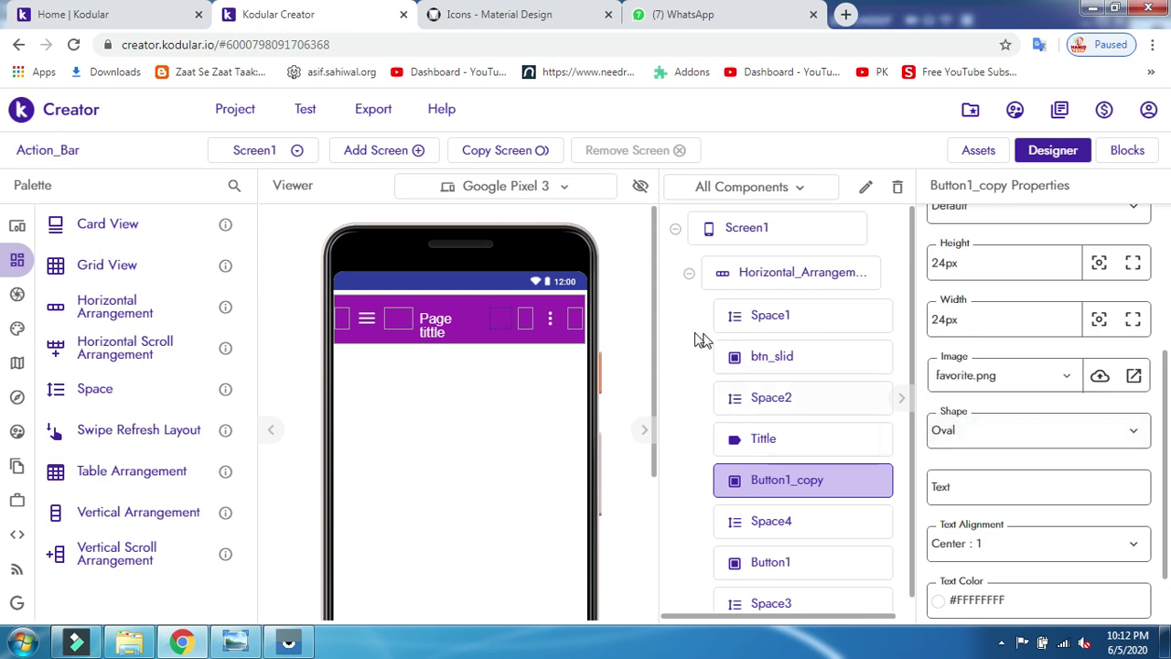
click(286, 643)
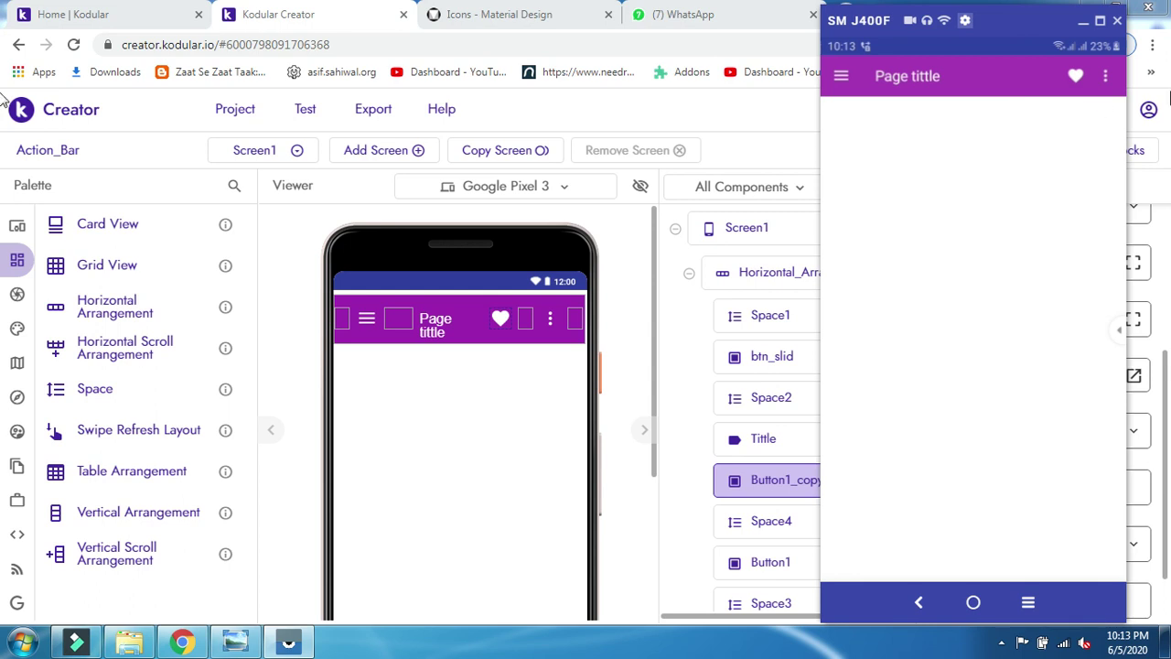
Duplicate the heart button Button1_copy and compare the mirrored phone preview with the reference app bar image.
right_click(500, 320)
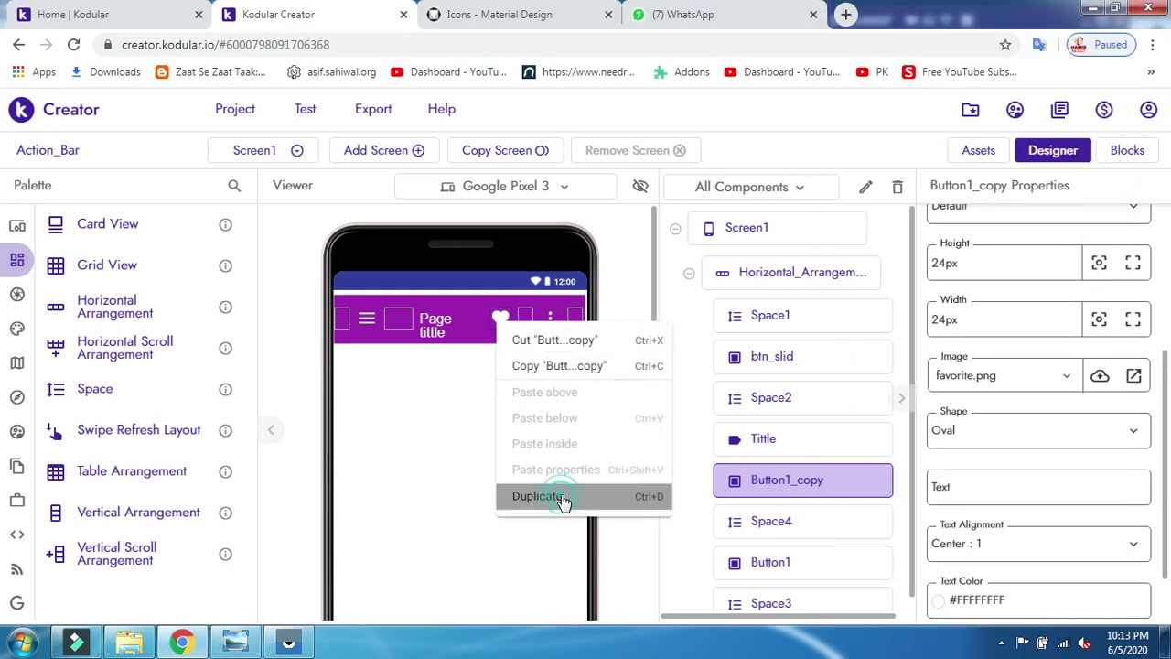
click(559, 496)
click(236, 644)
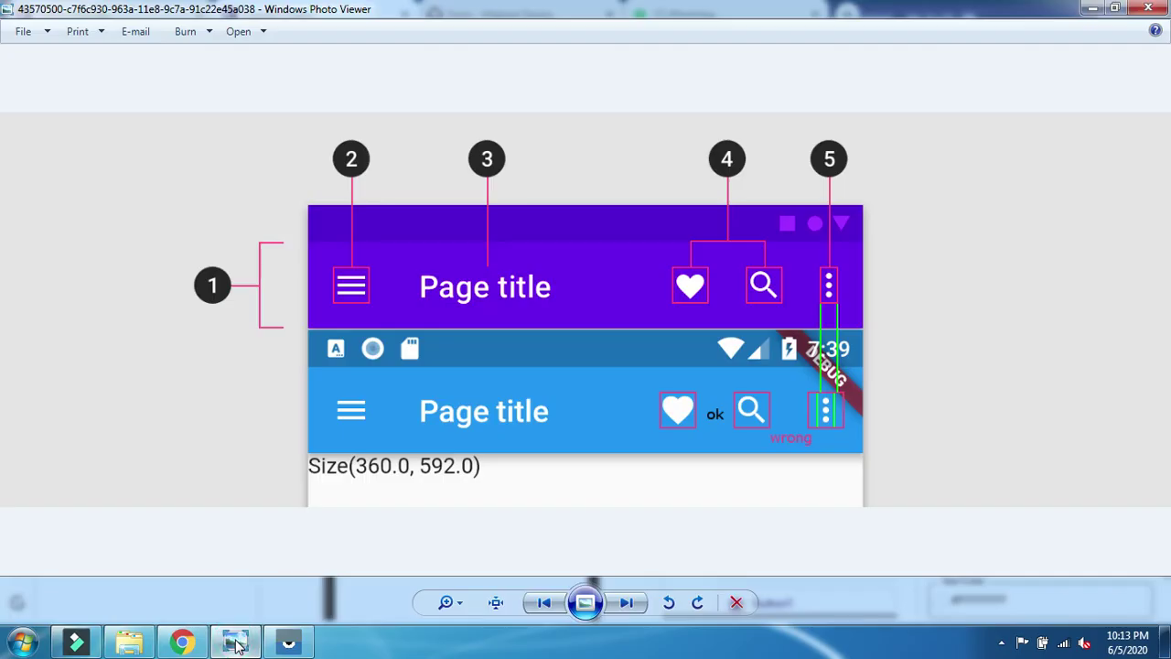
click(289, 642)
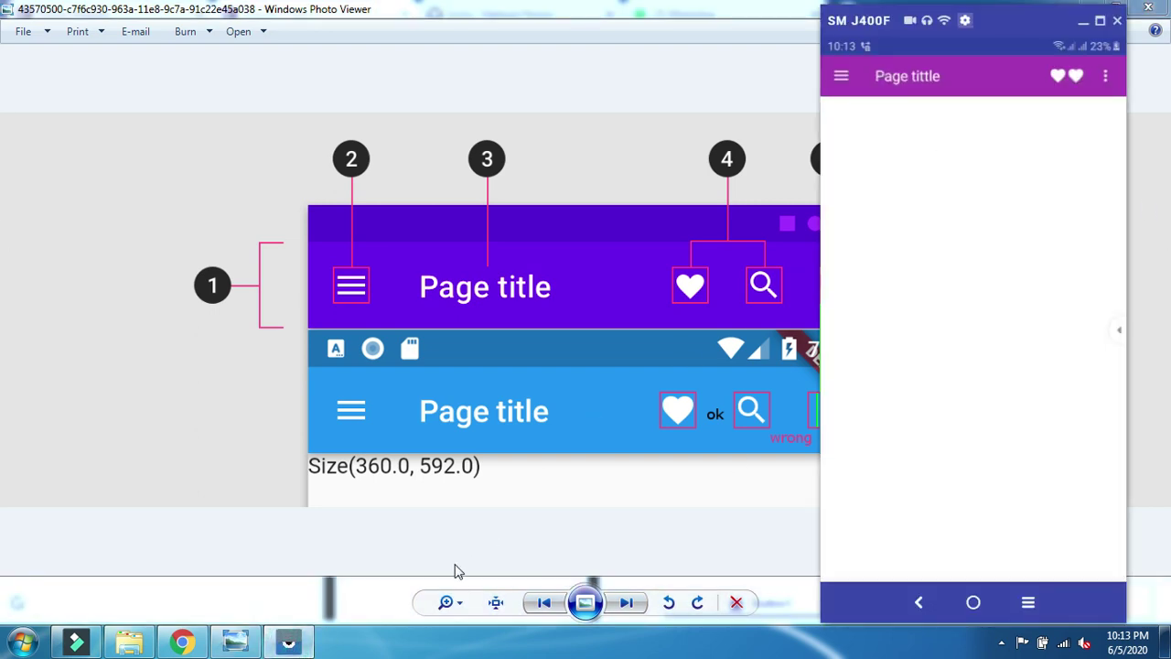
click(179, 645)
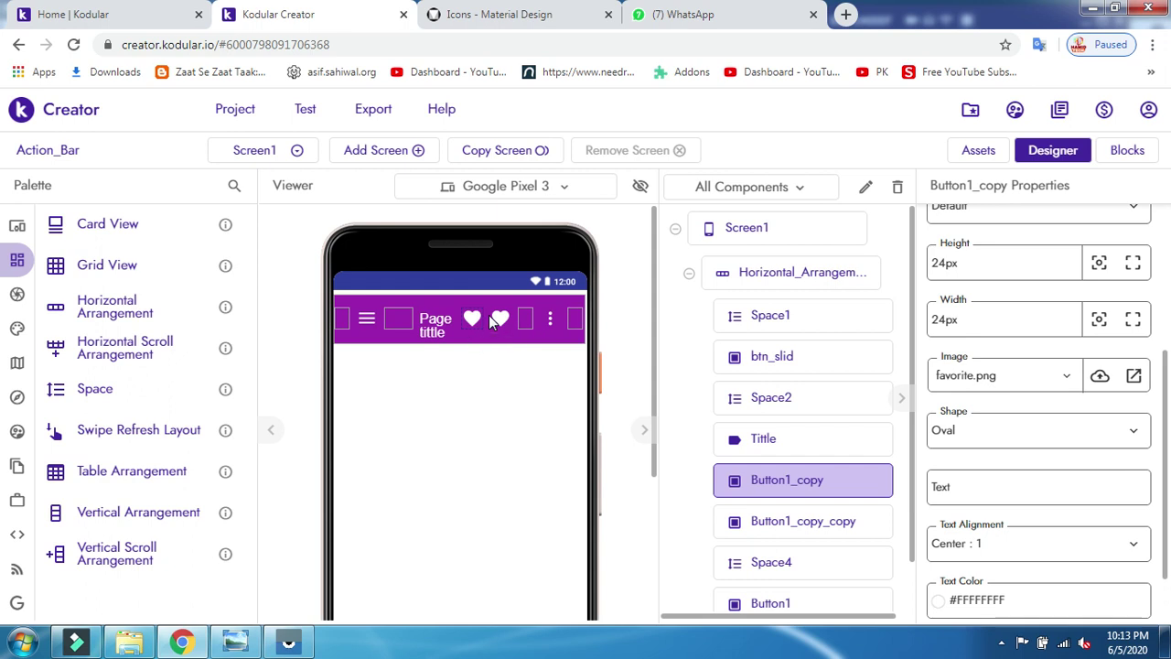
Move Button1_copy_copy after Space4 and add a 16 px wide Space component between it and Button1.
drag(500, 318, 531, 326)
drag(104, 389, 539, 321)
click(995, 324)
text(1)
click(1031, 430)
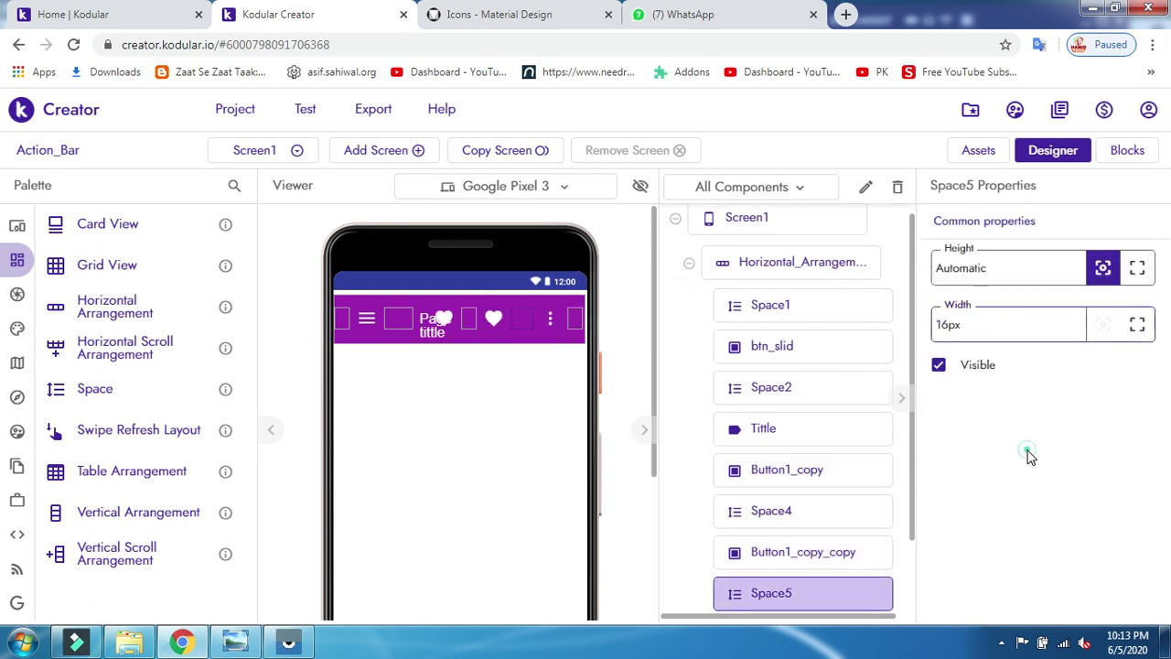
Set Button1_copy_copy's image to search.png and compare the mirrored phone preview with the reference app bar image.
click(500, 318)
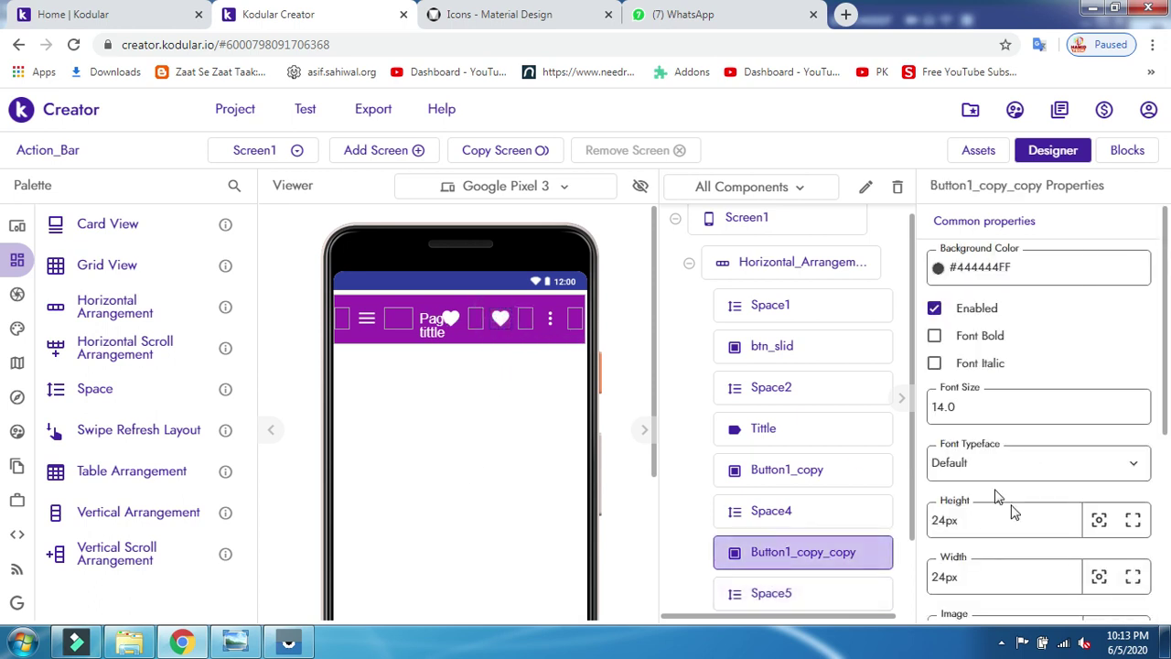
scroll(1007, 504, down, 3)
click(996, 377)
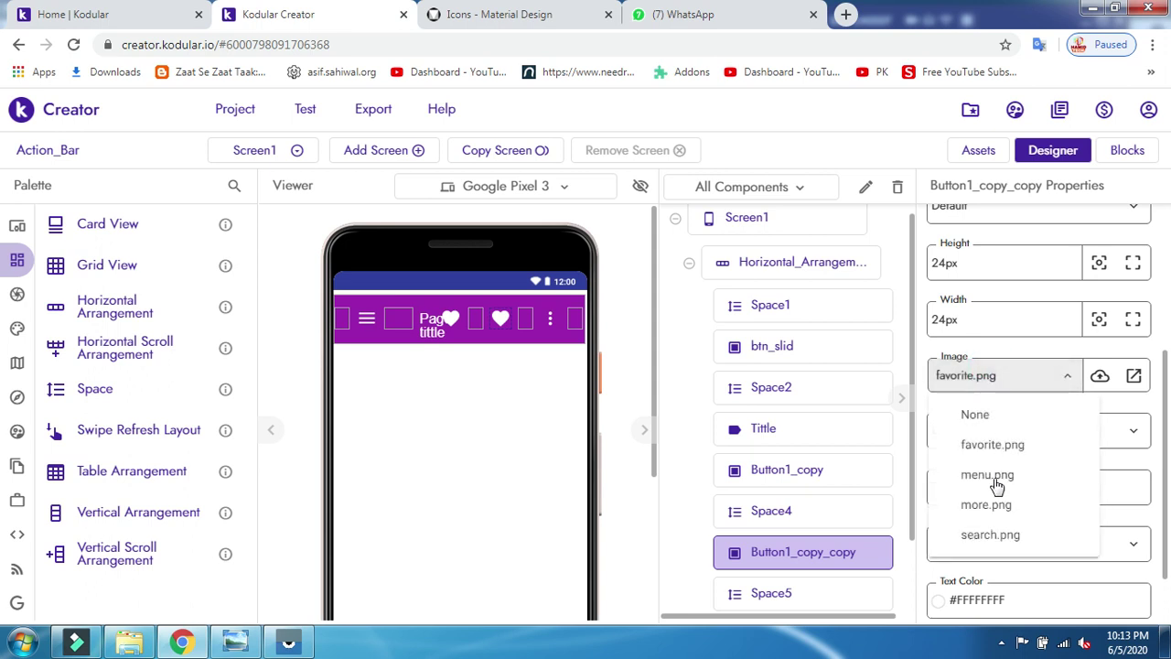
click(988, 533)
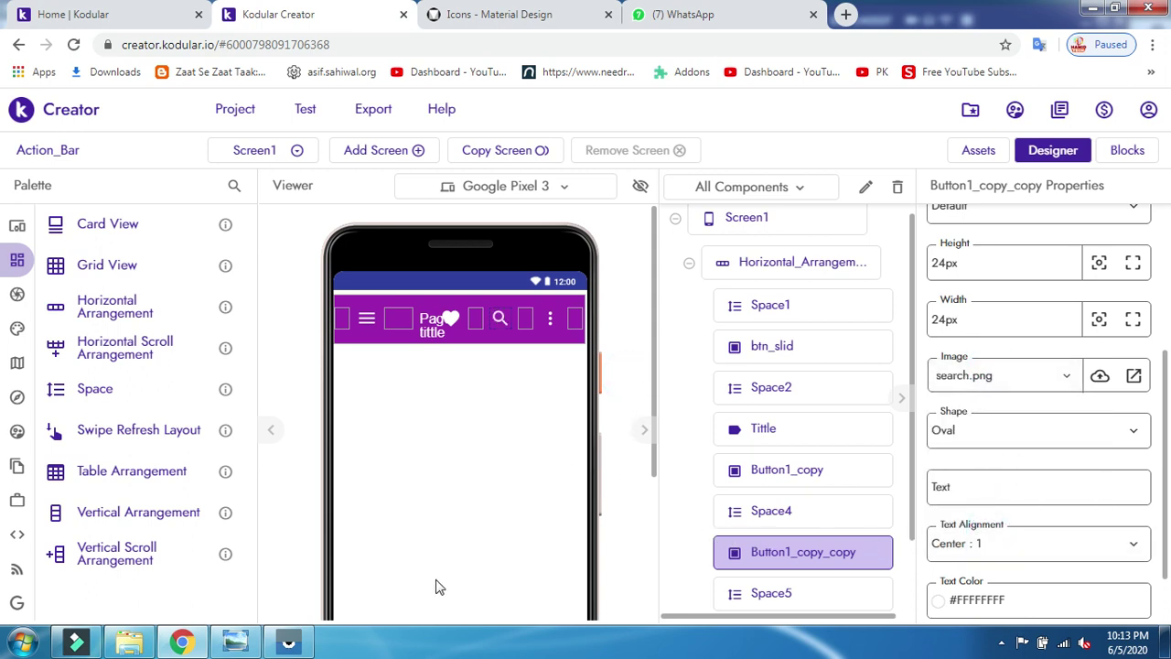
click(286, 645)
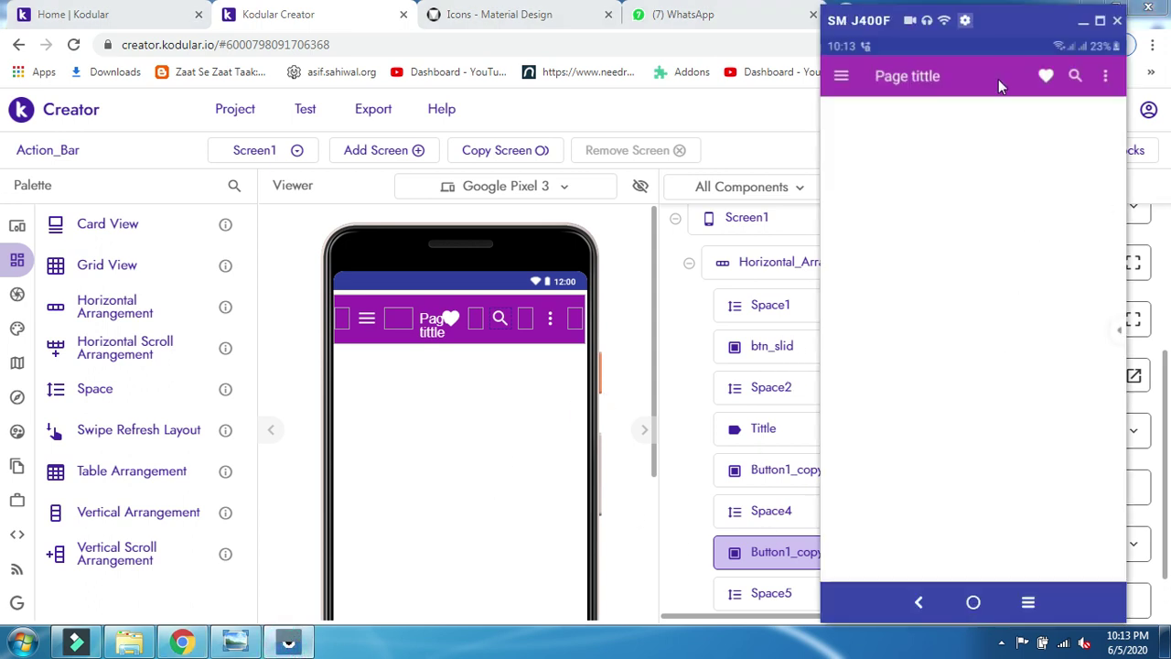
click(225, 645)
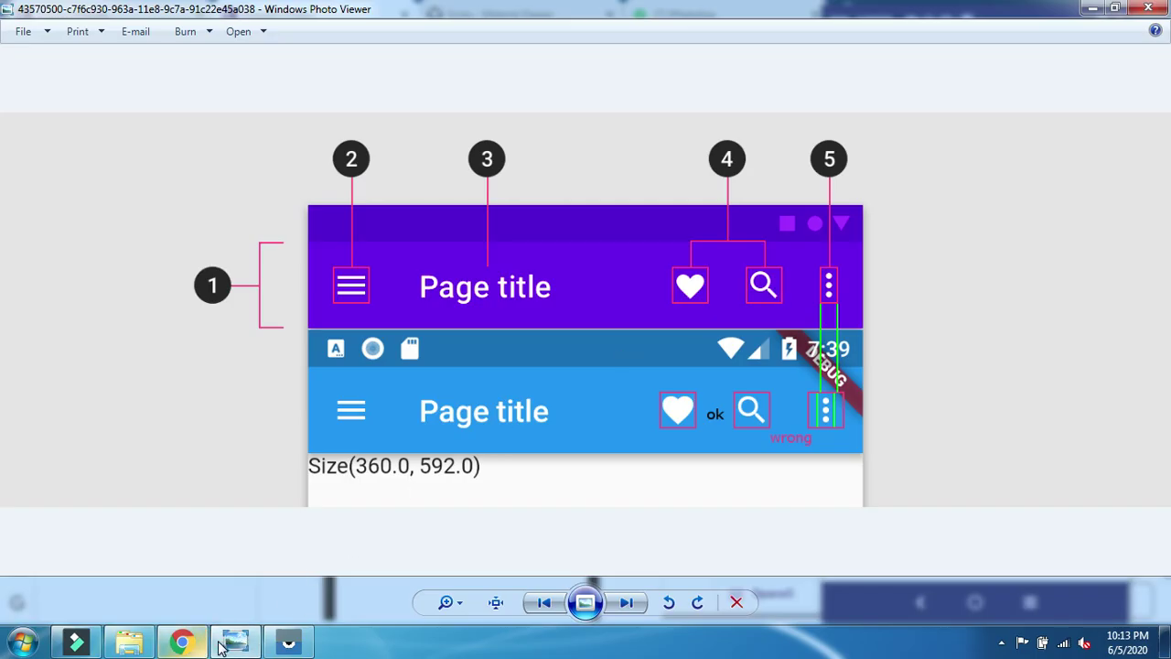
click(286, 643)
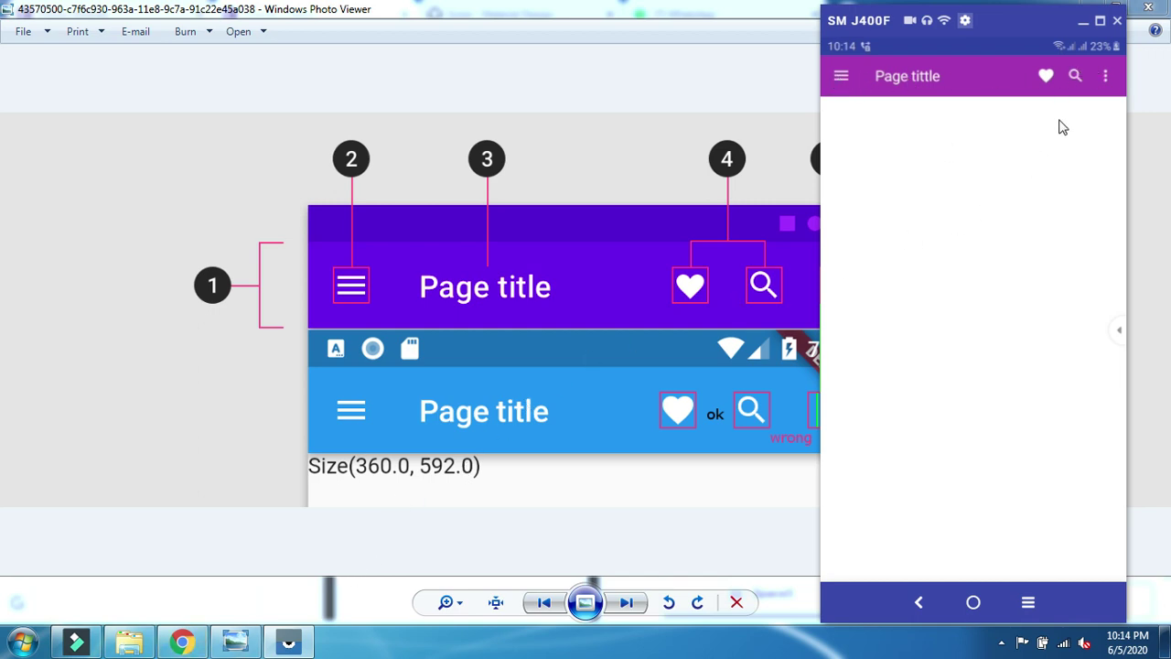
click(182, 643)
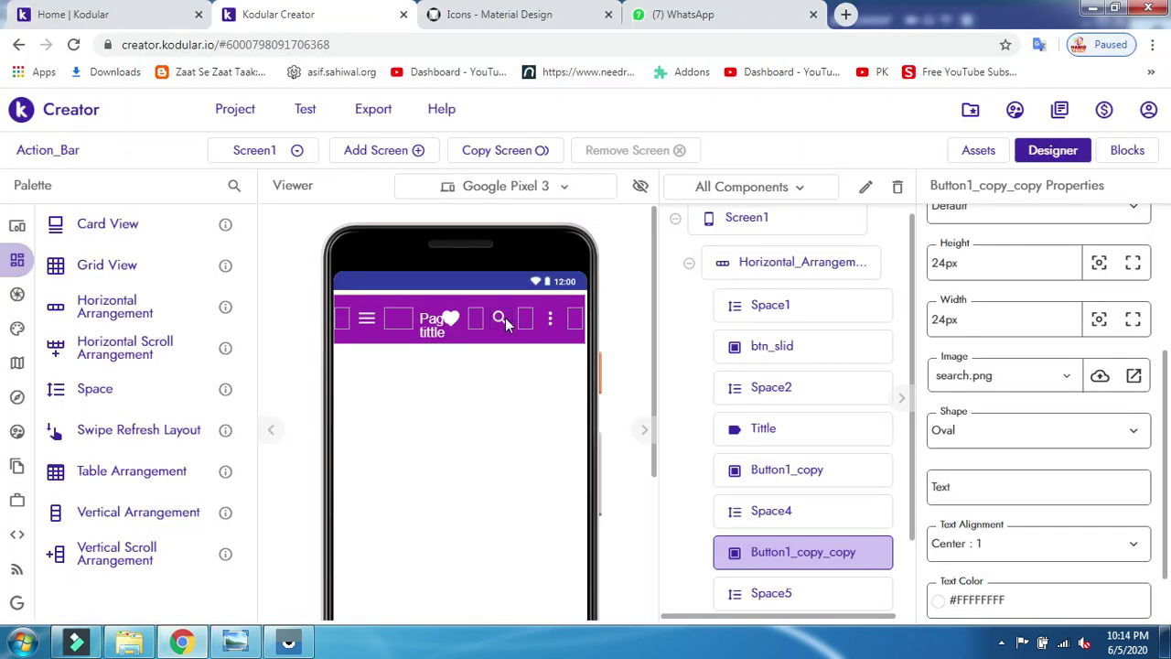
Rename the search icon button Button1_copy_copy as search_btn.
click(866, 188)
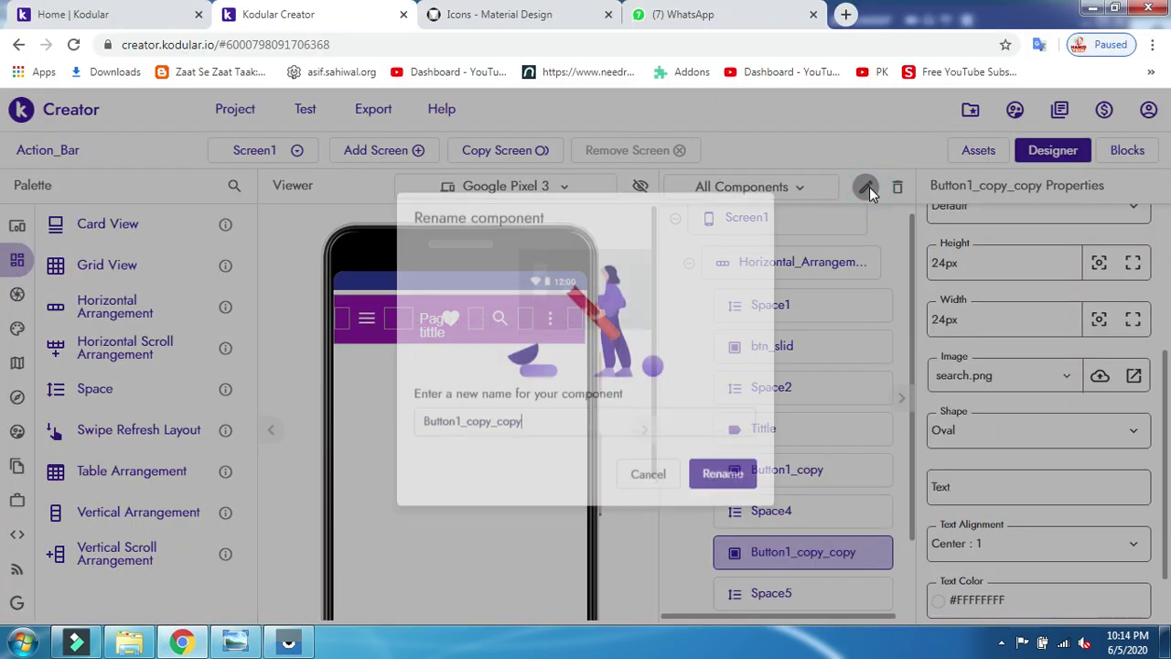
key(ctrl+a)
text(se)
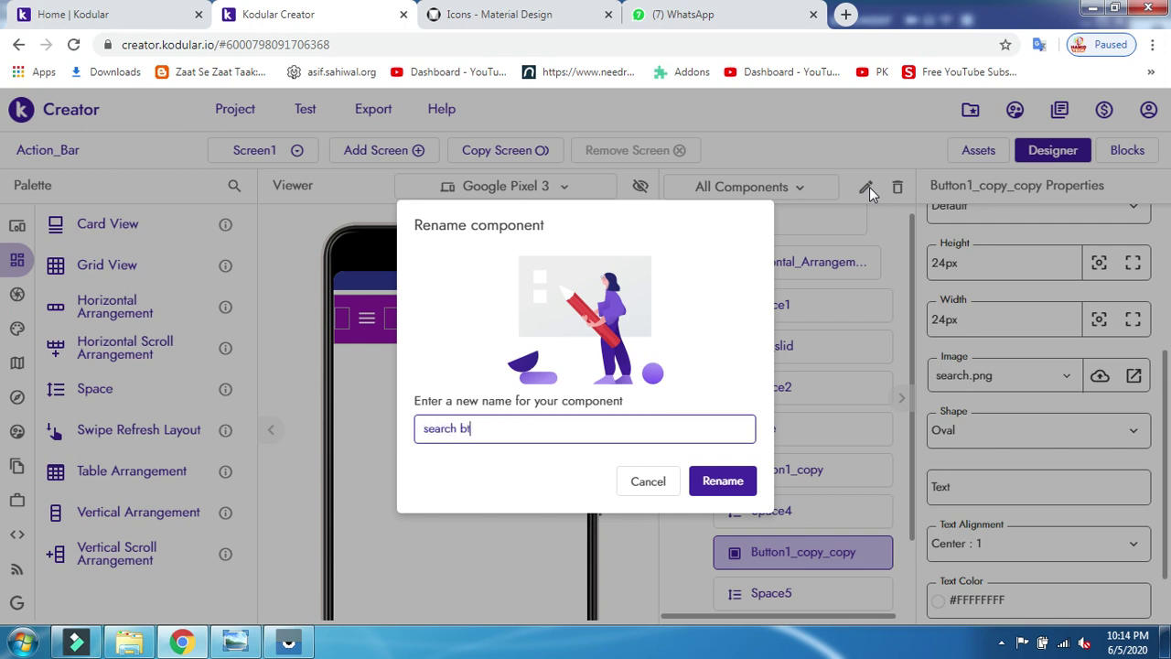
click(728, 481)
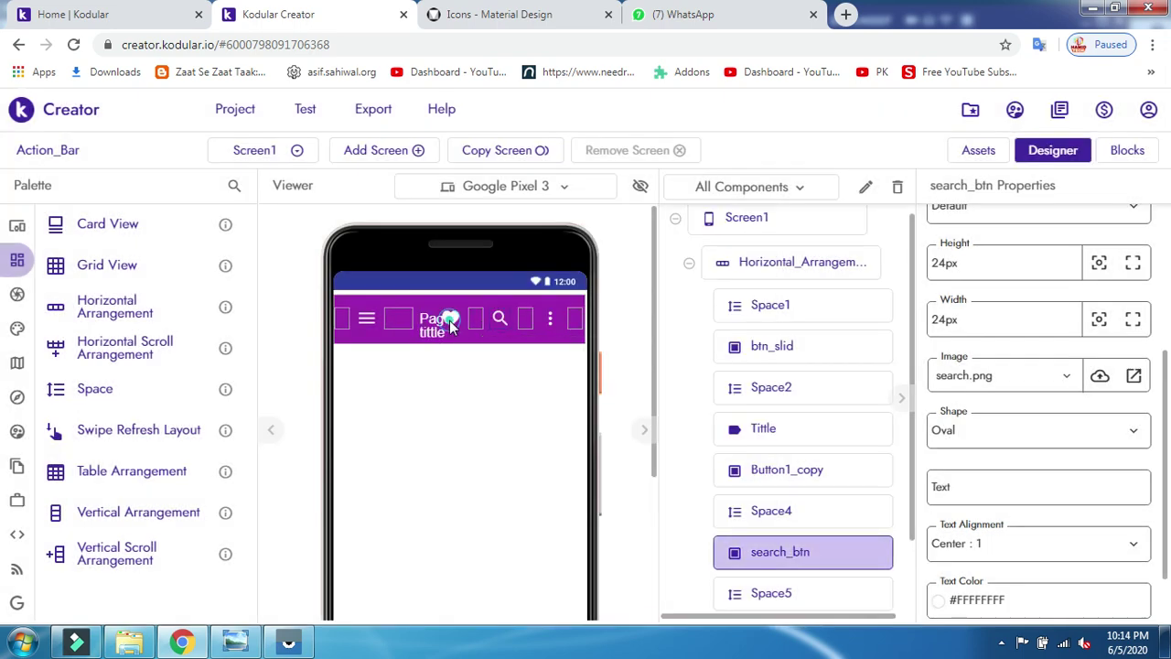
Rename the heart icon button Button1_copy as btn_fav.
click(450, 318)
click(866, 186)
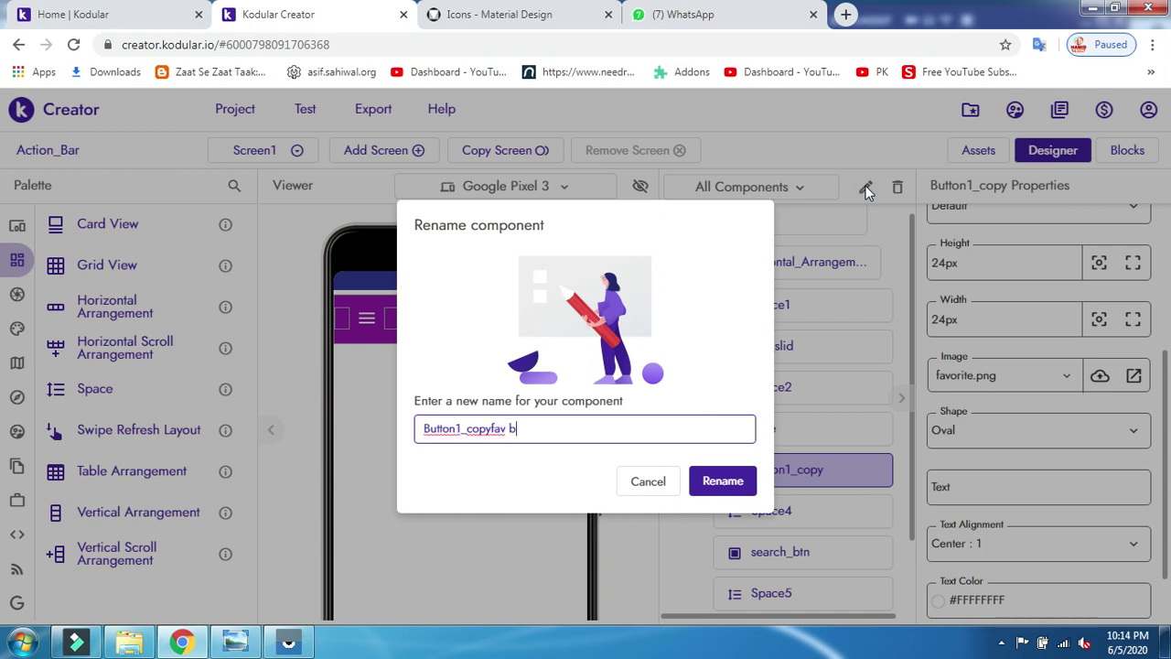
text(fav btn)
key(ctrl+a)
text(b)
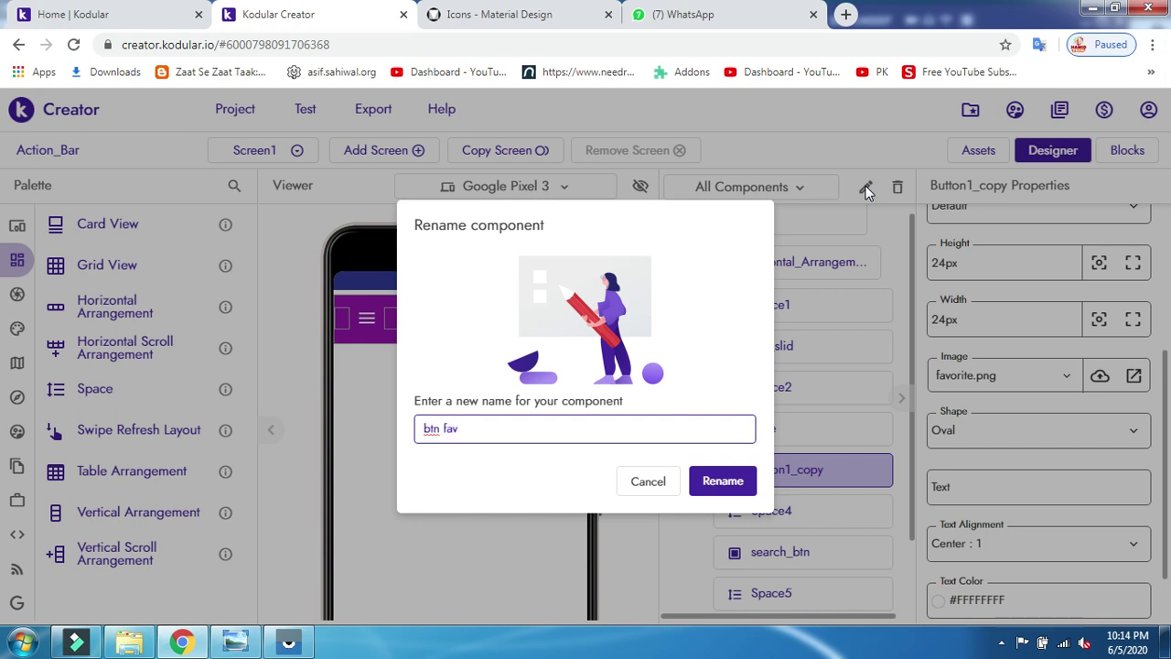
text(tn_fav)
key(Return)
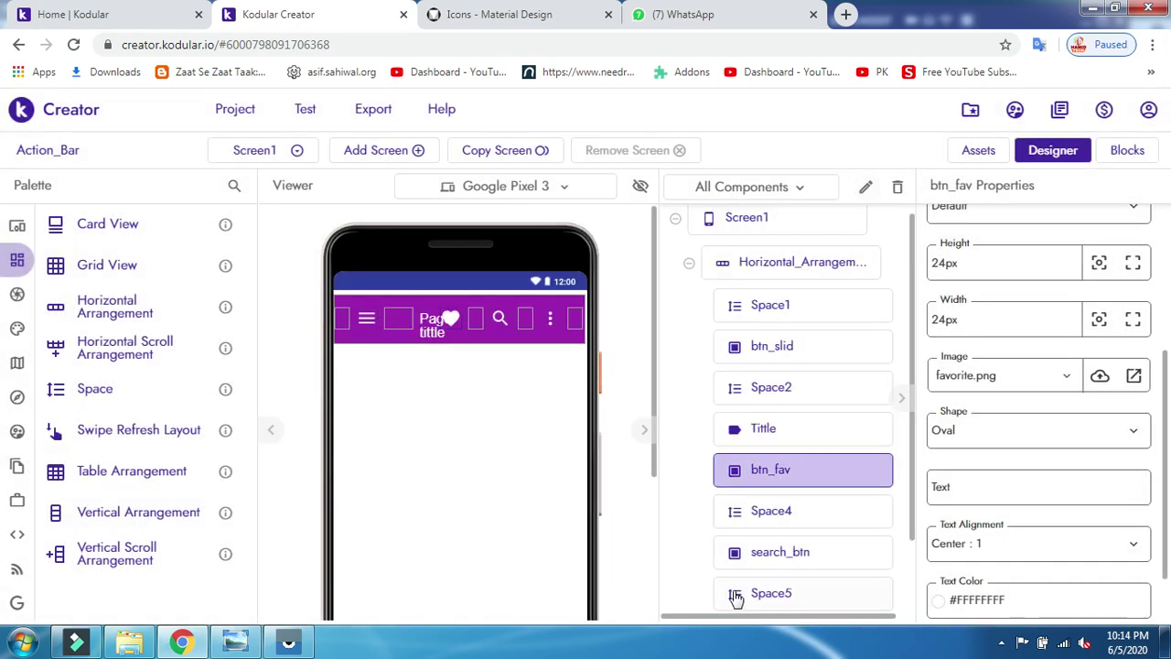
Rename the three-dot button Button1 as more and check the names in the component tree.
click(546, 322)
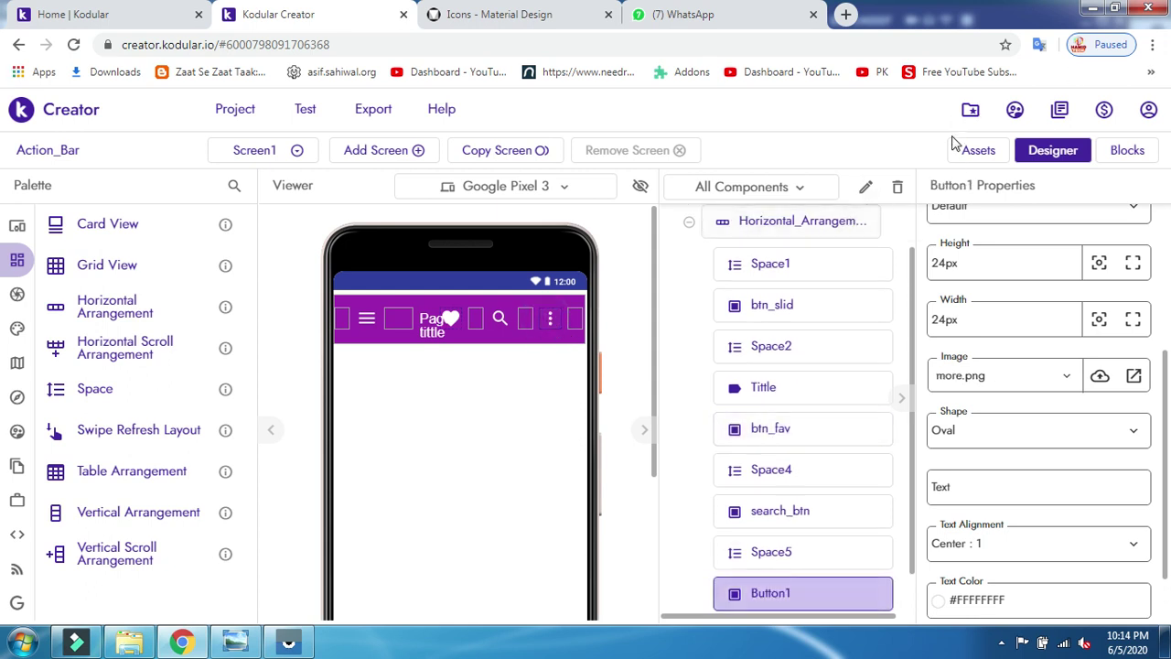
click(866, 187)
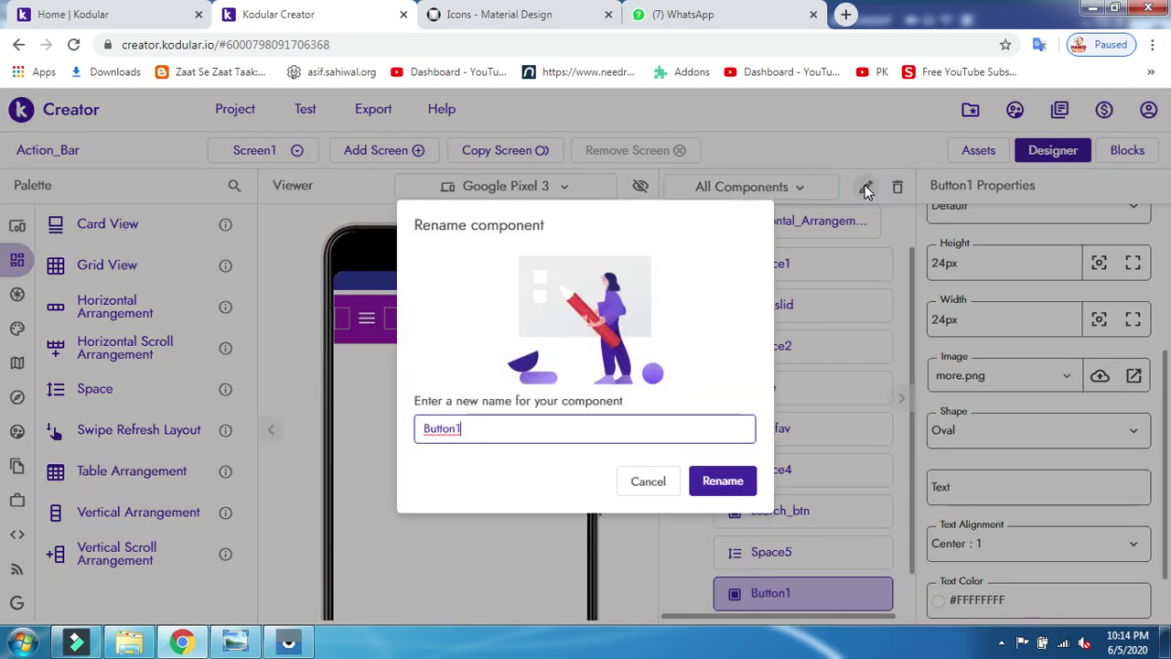
key(ctrl+a)
text(mo)
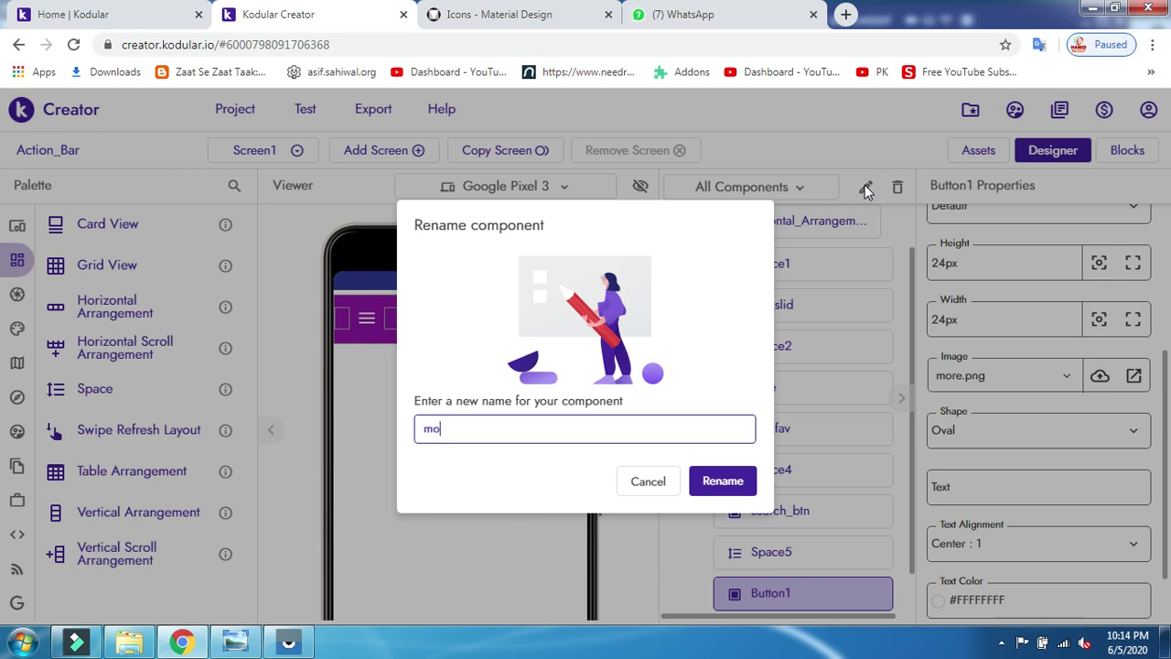
text(re)
key(Return)
scroll(783, 531, down, 1)
scroll(783, 530, up, 1)
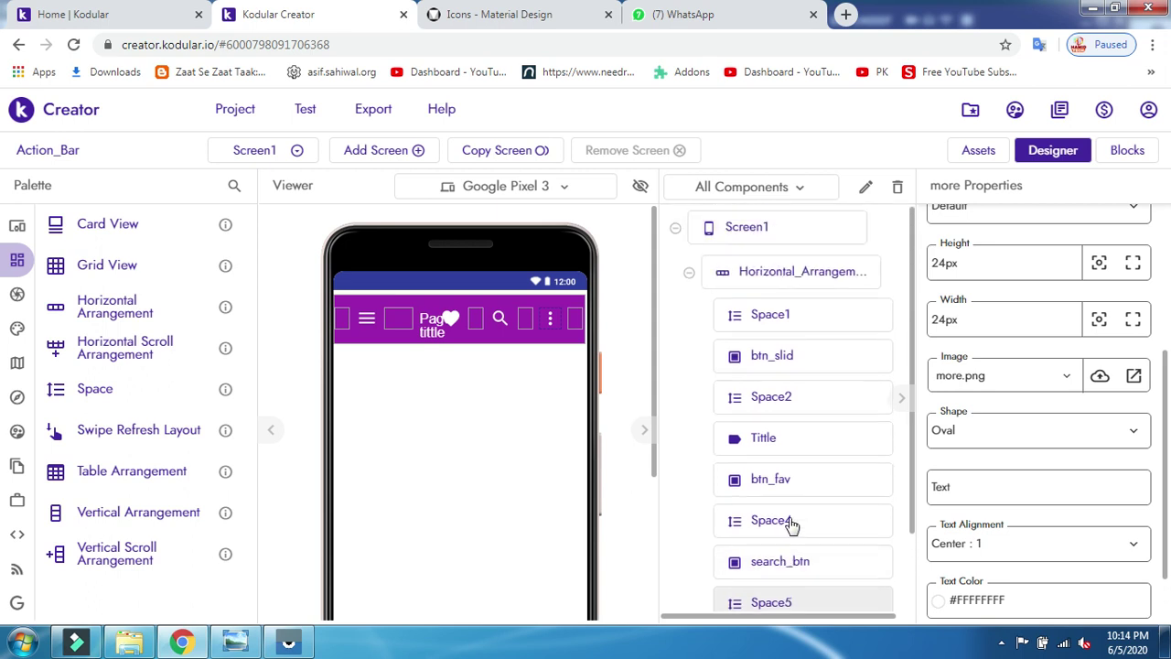
scroll(804, 405, down, 1)
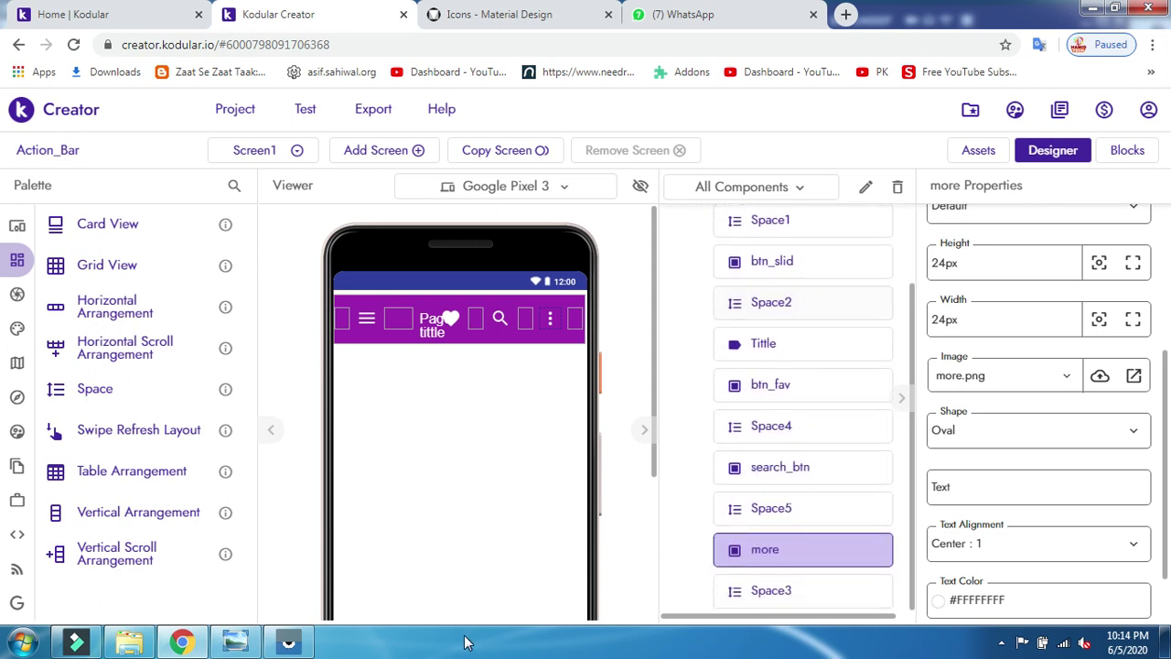
Test the heart, search and more buttons of the action bar in the mirrored phone preview.
click(288, 642)
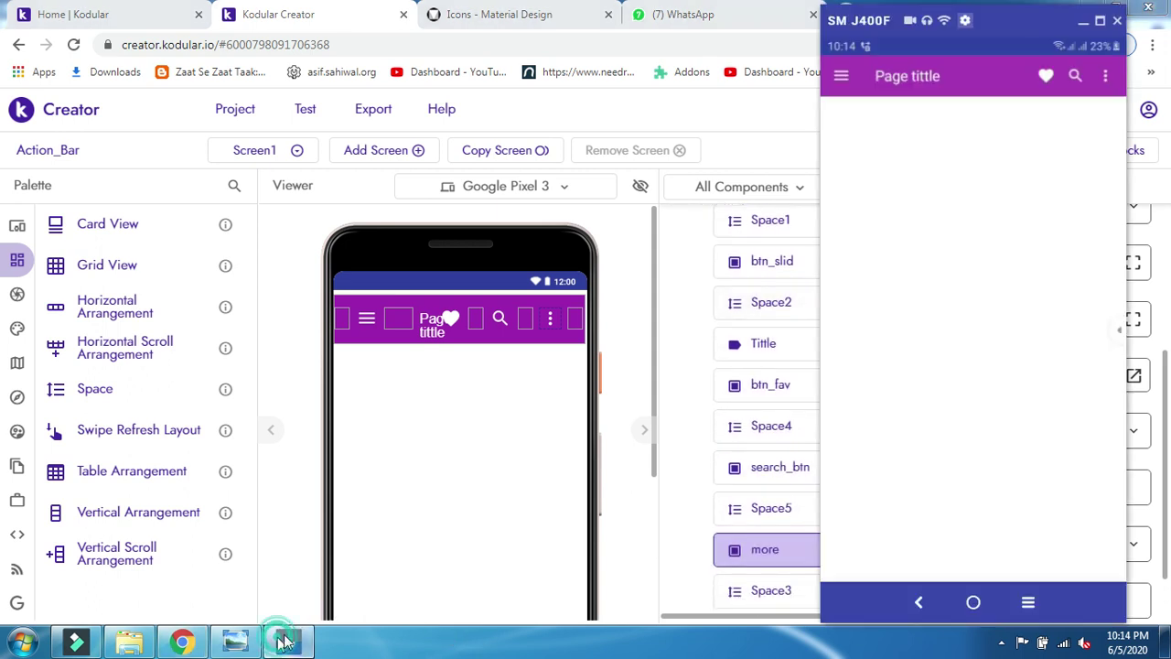
click(1076, 78)
click(1048, 76)
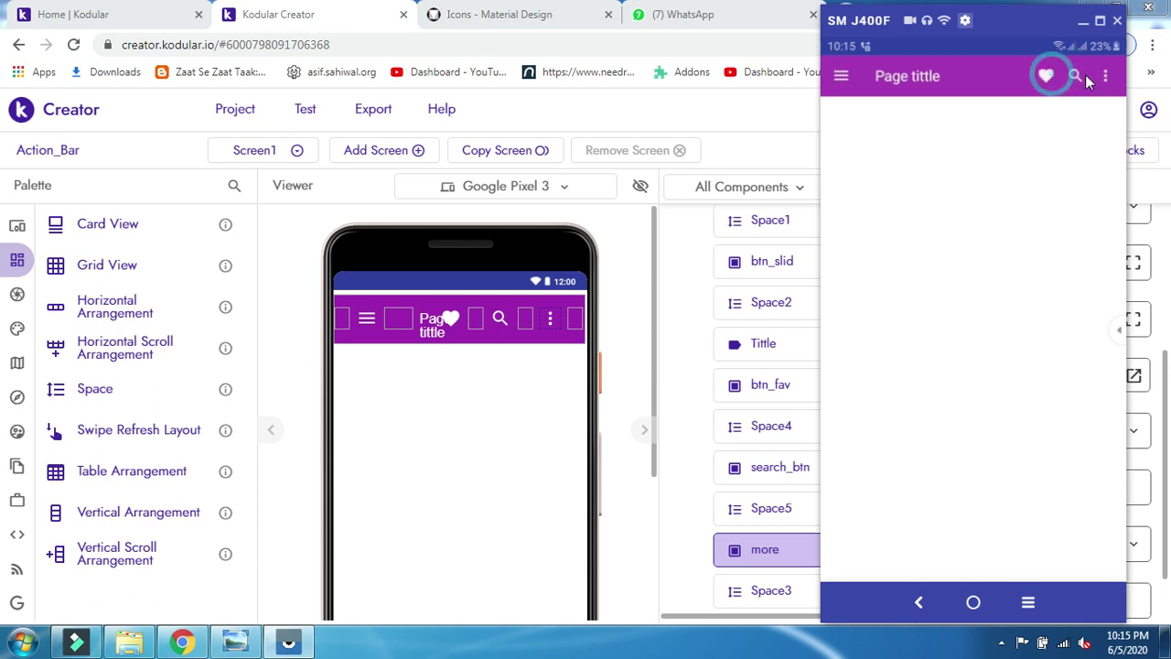
click(1105, 78)
click(1059, 73)
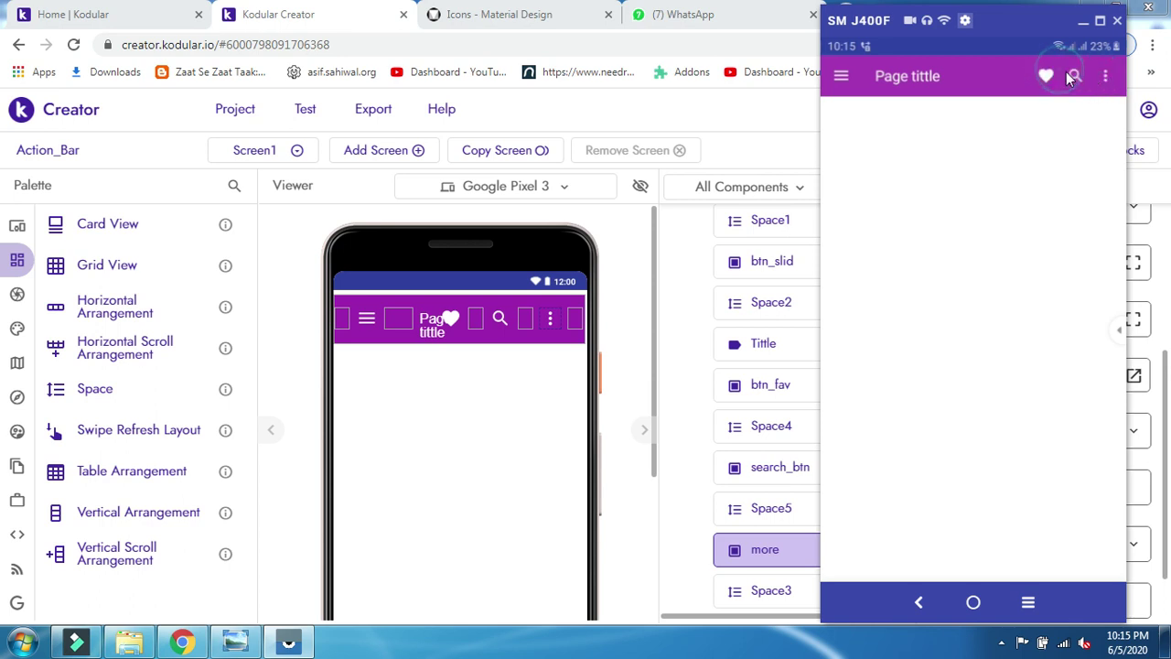
click(905, 81)
click(1108, 84)
click(625, 409)
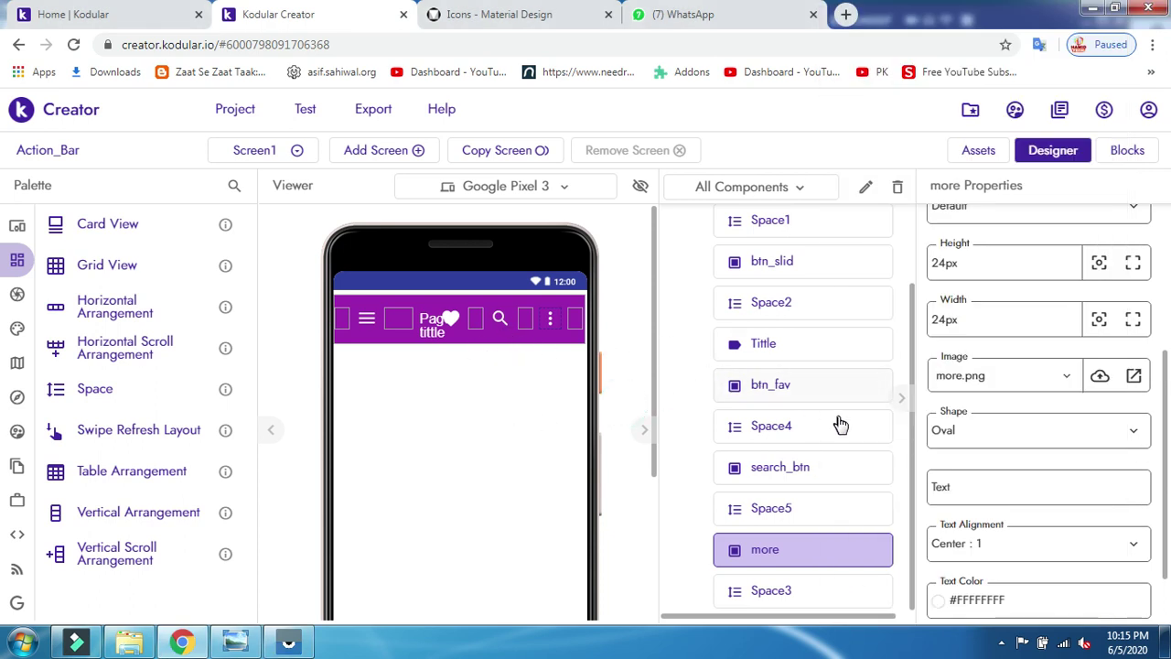
Review the action bar's component tree and compare the finished bar on the mirrored phone with the reference image.
scroll(840, 424, up, 2)
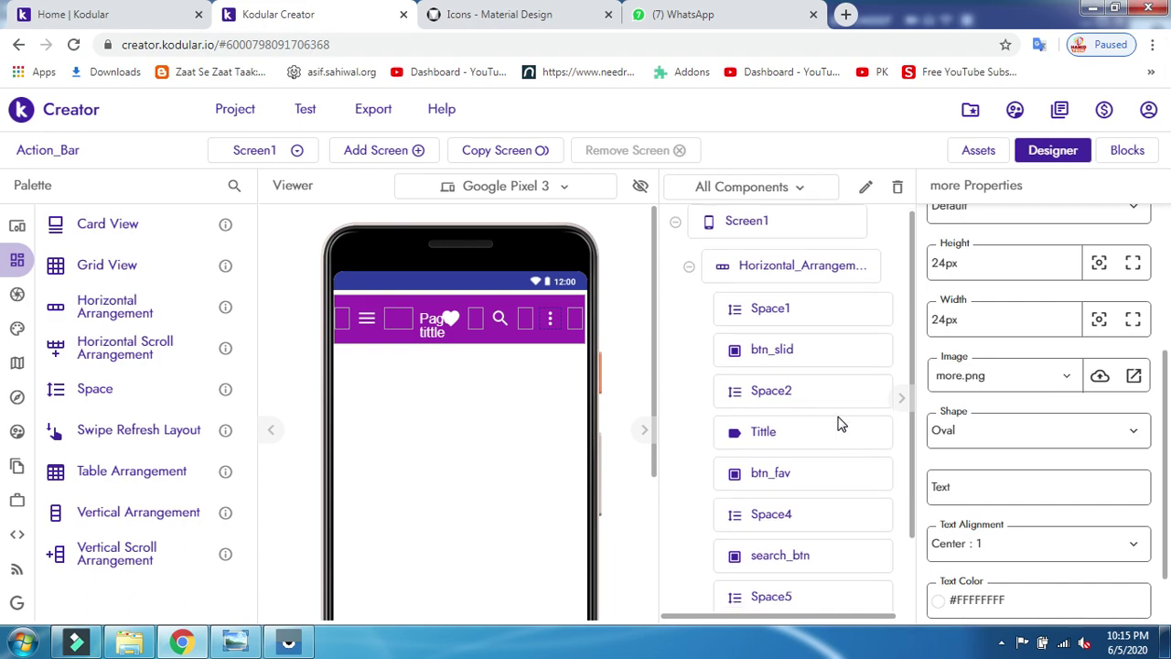
scroll(840, 421, down, 2)
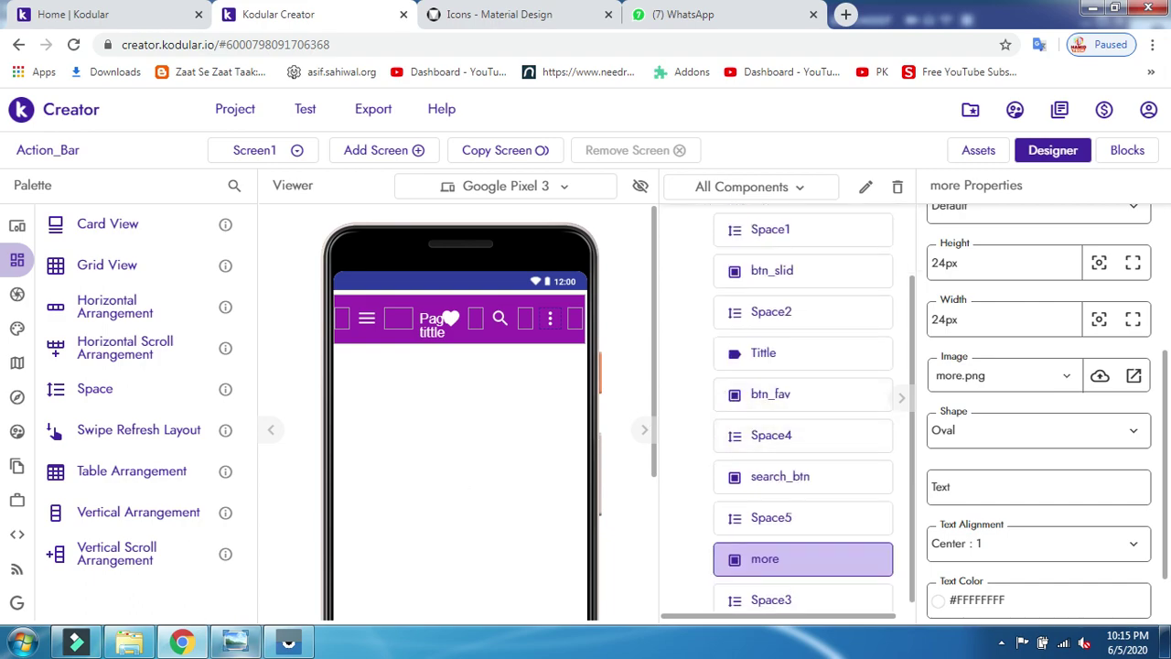
click(236, 642)
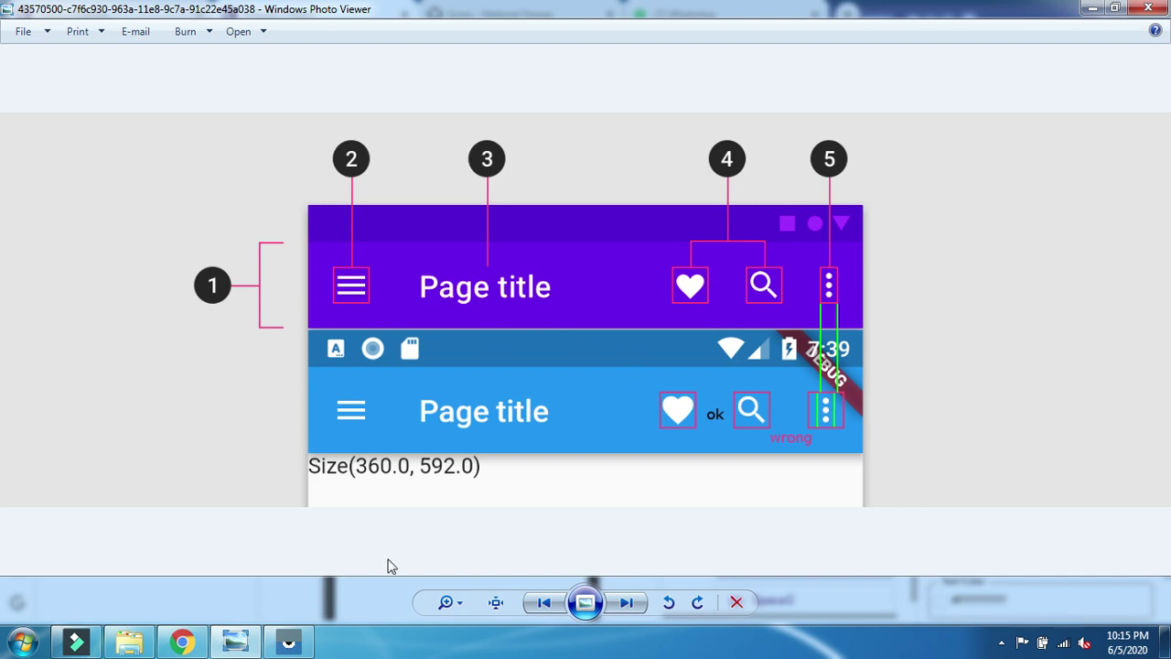
click(288, 644)
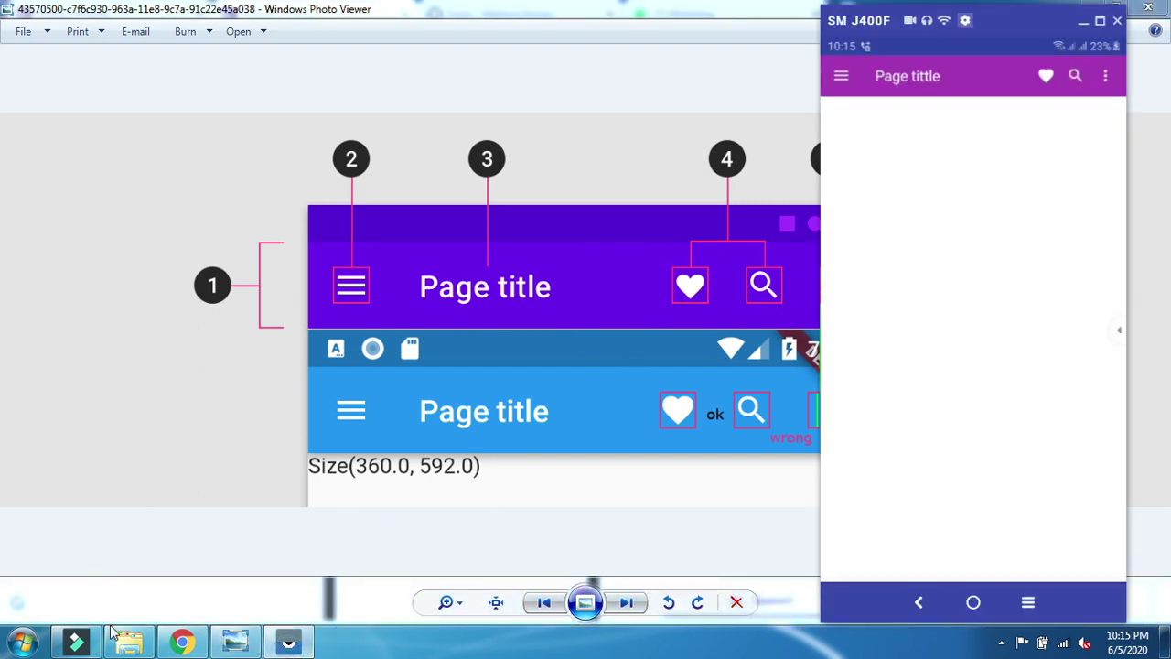
click(182, 643)
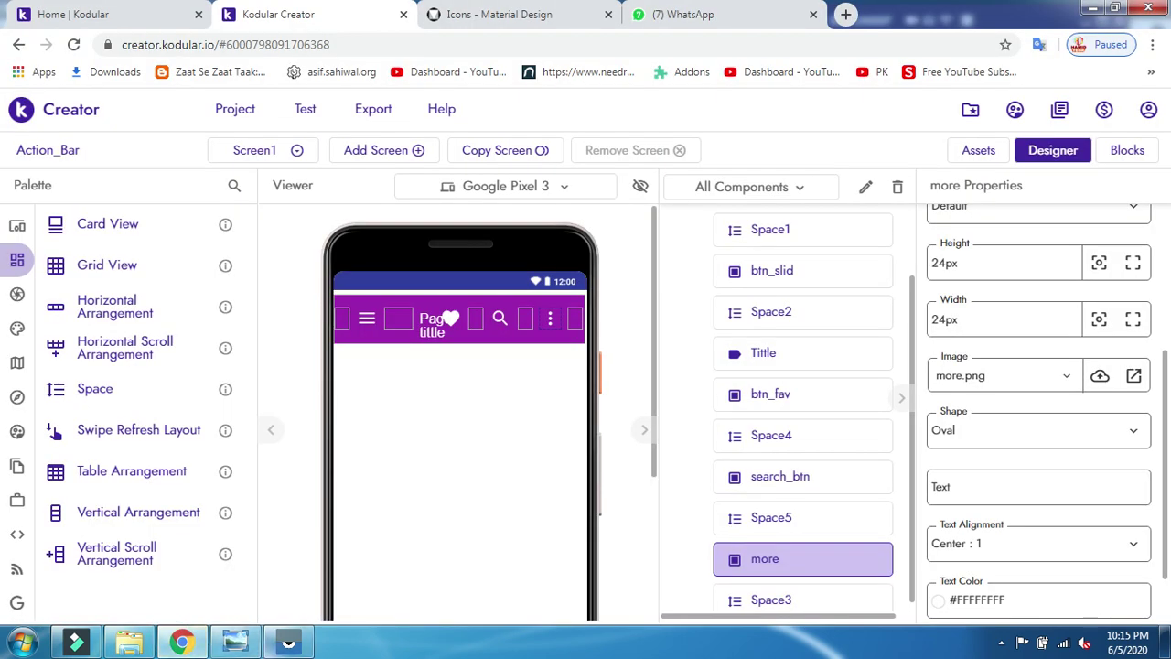
click(284, 644)
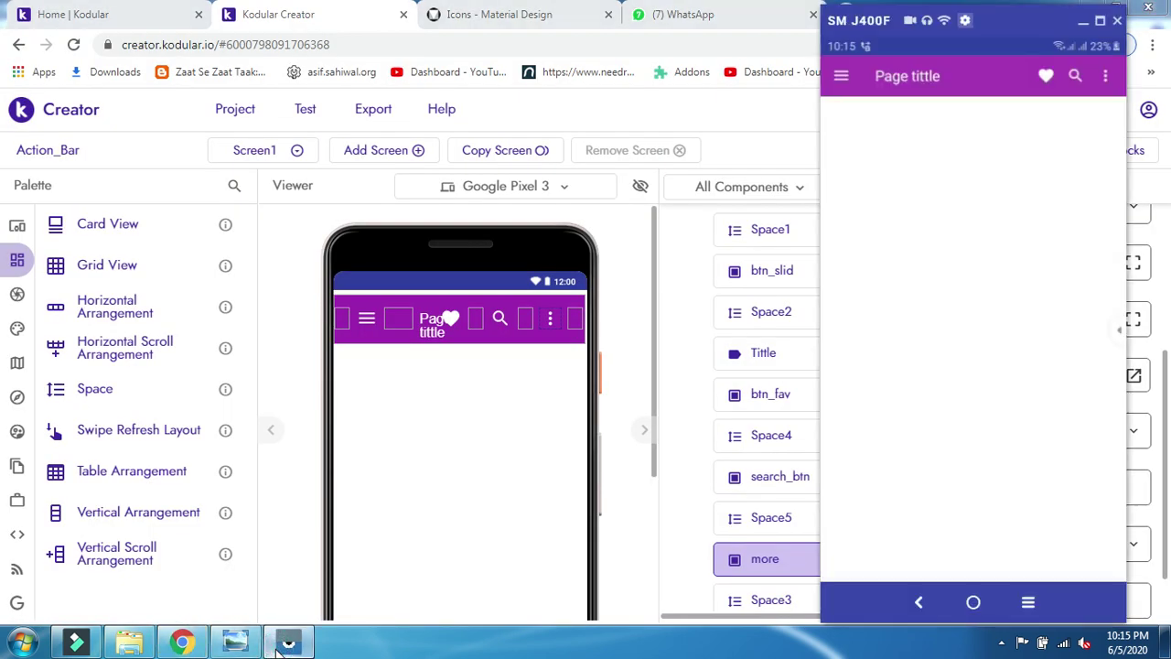